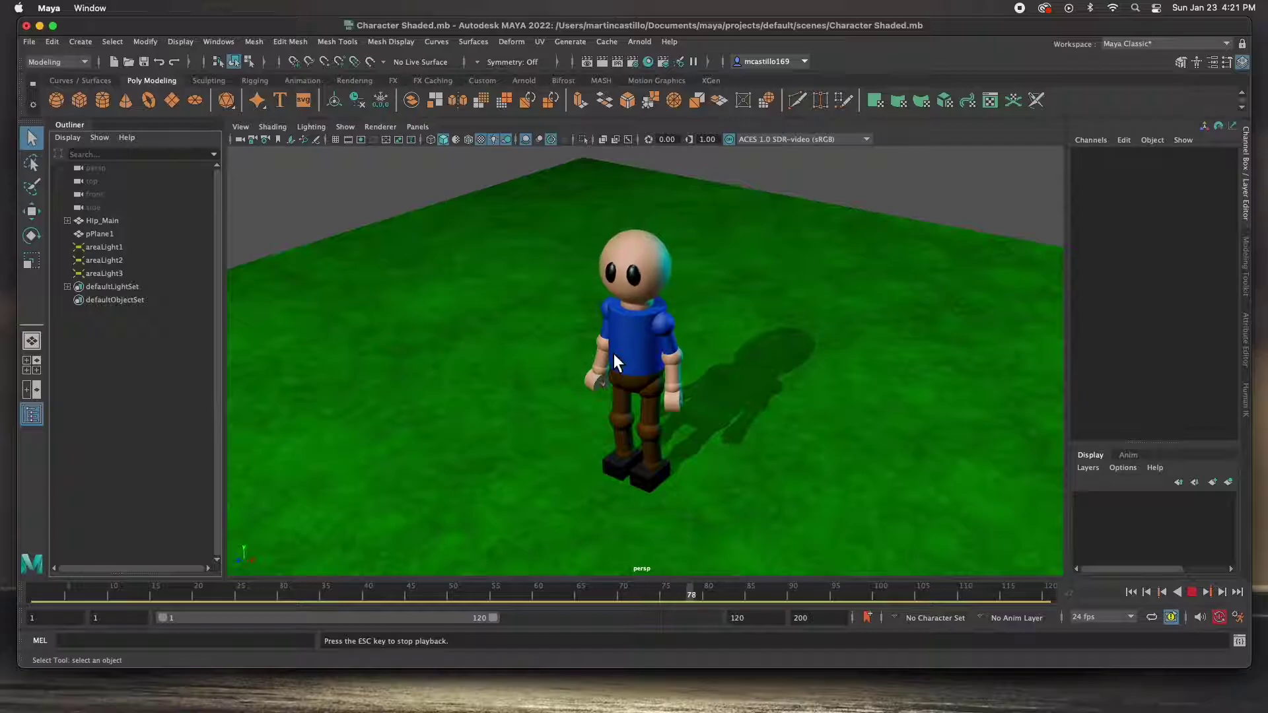
Step: Stop the animation playback, open the scene Character Parented.mb and deselect everything
left_click(1191, 592)
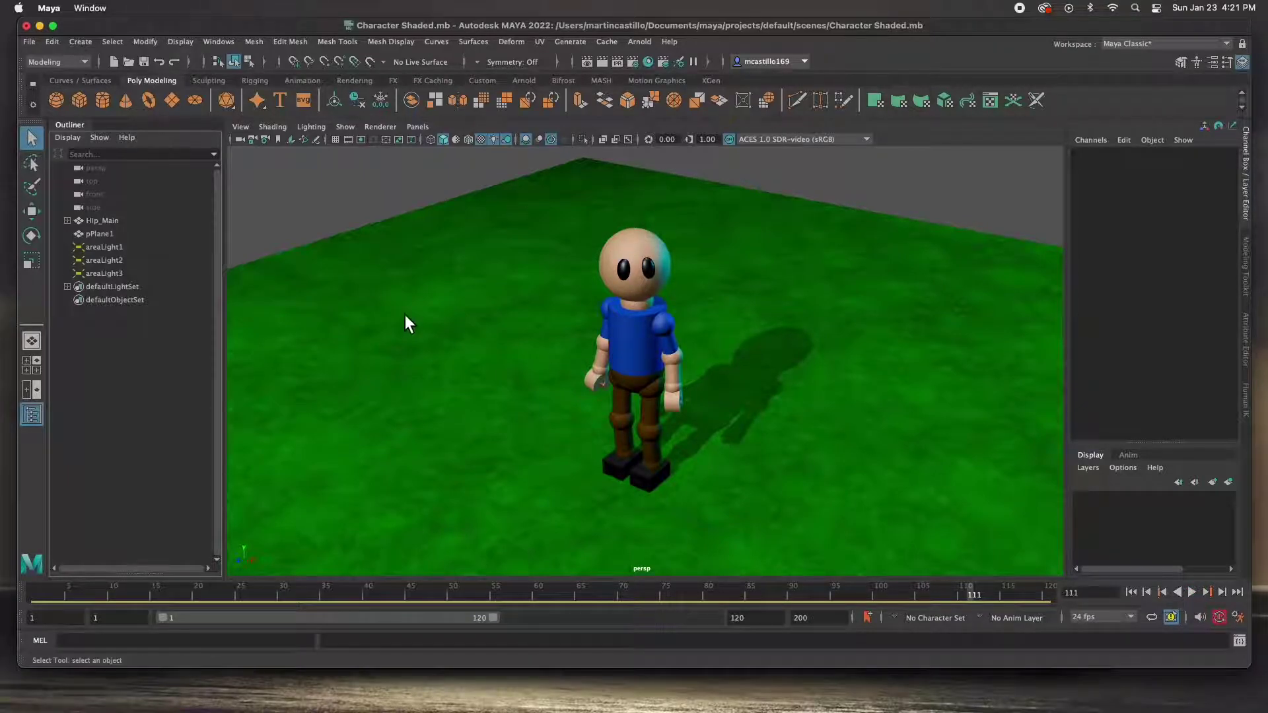
left_click(33, 42)
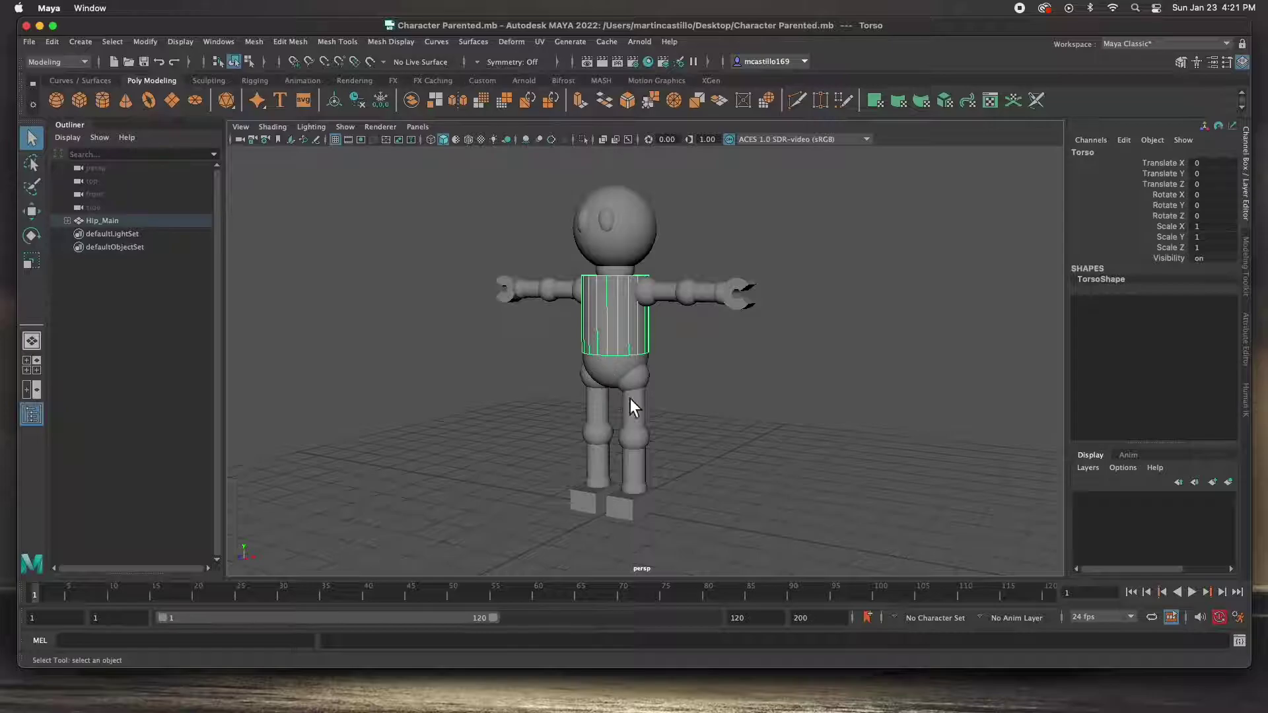
left_click(709, 397)
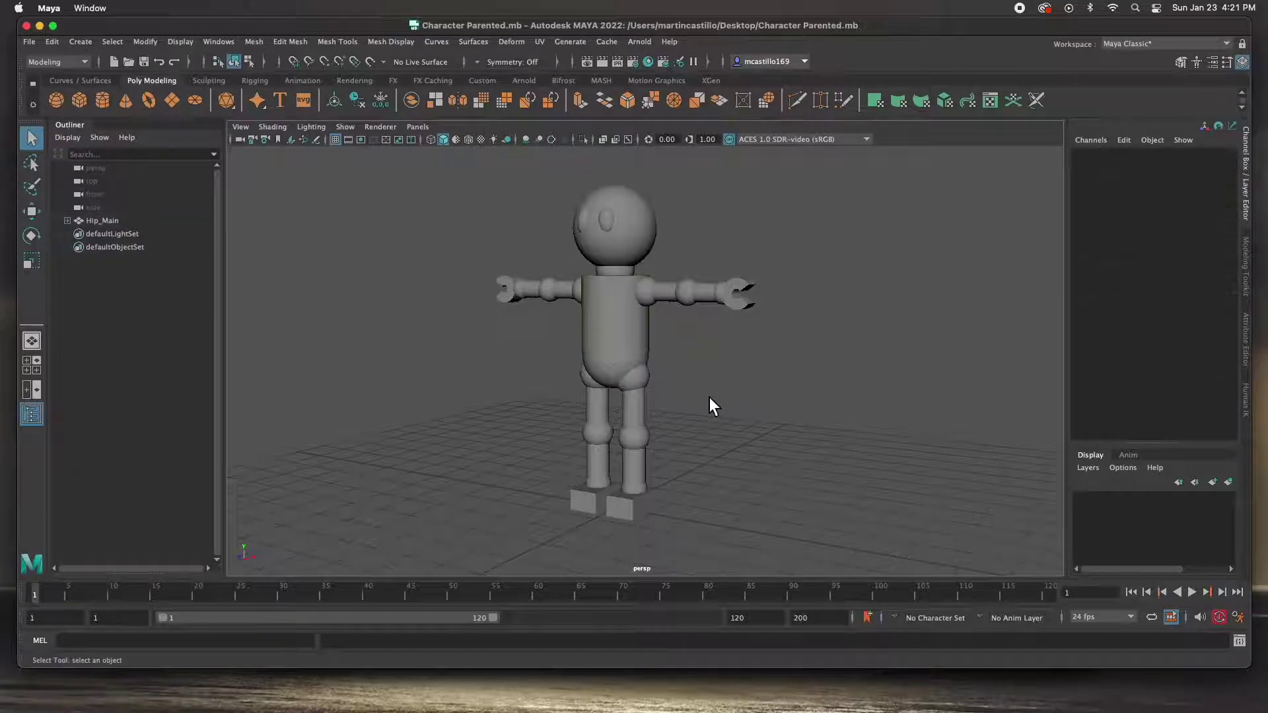
Step: Check that Hip_Main selects the whole character, then deselect it and expand its hierarchy
left_click(87, 223)
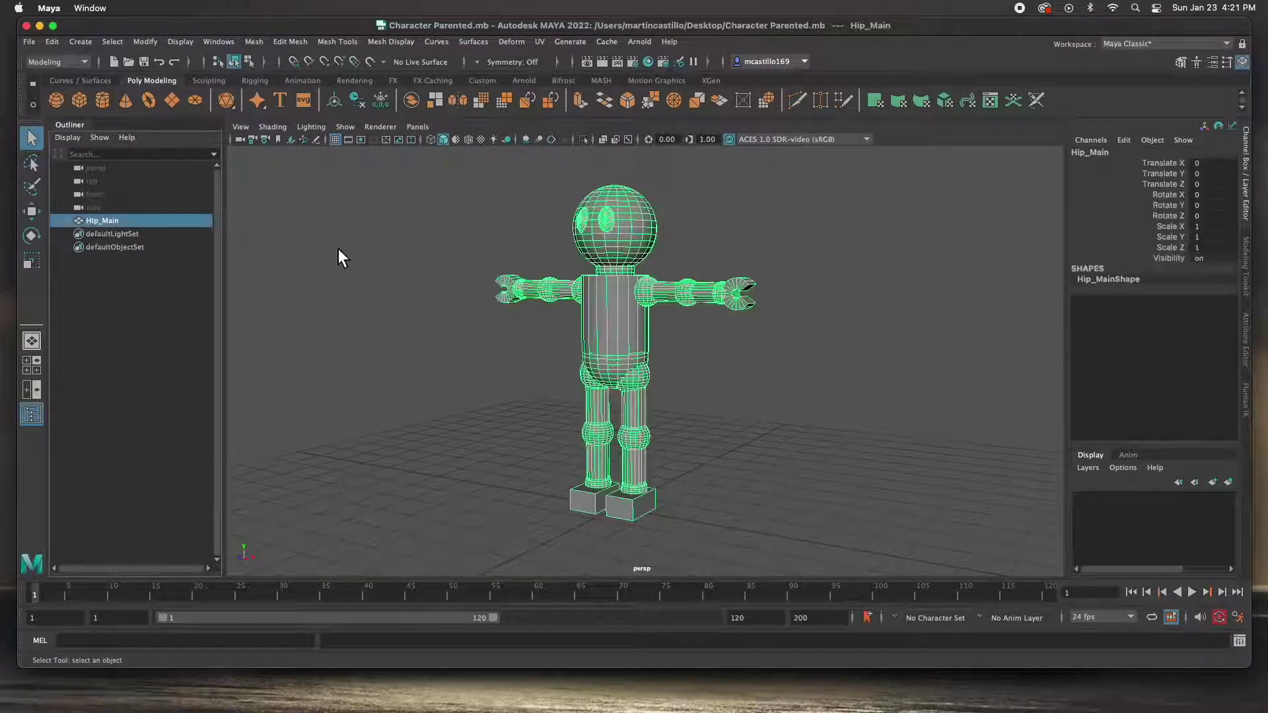
left_click(476, 350)
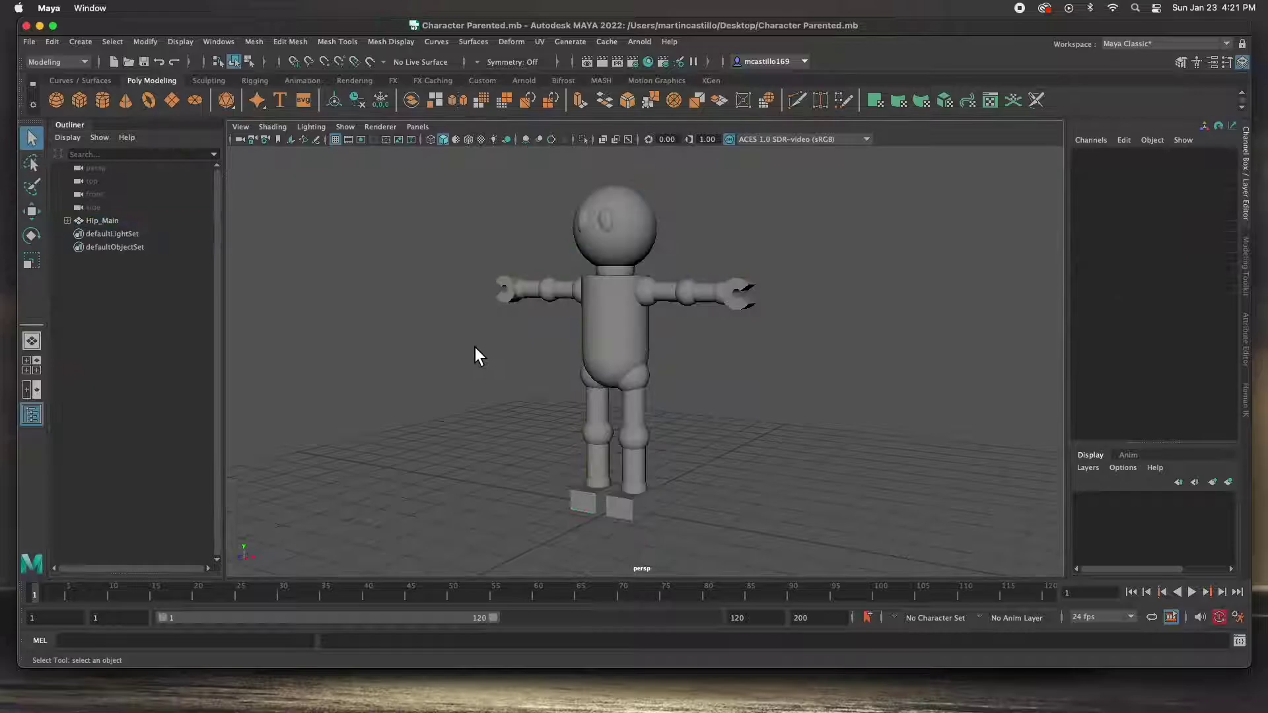
left_click(68, 221)
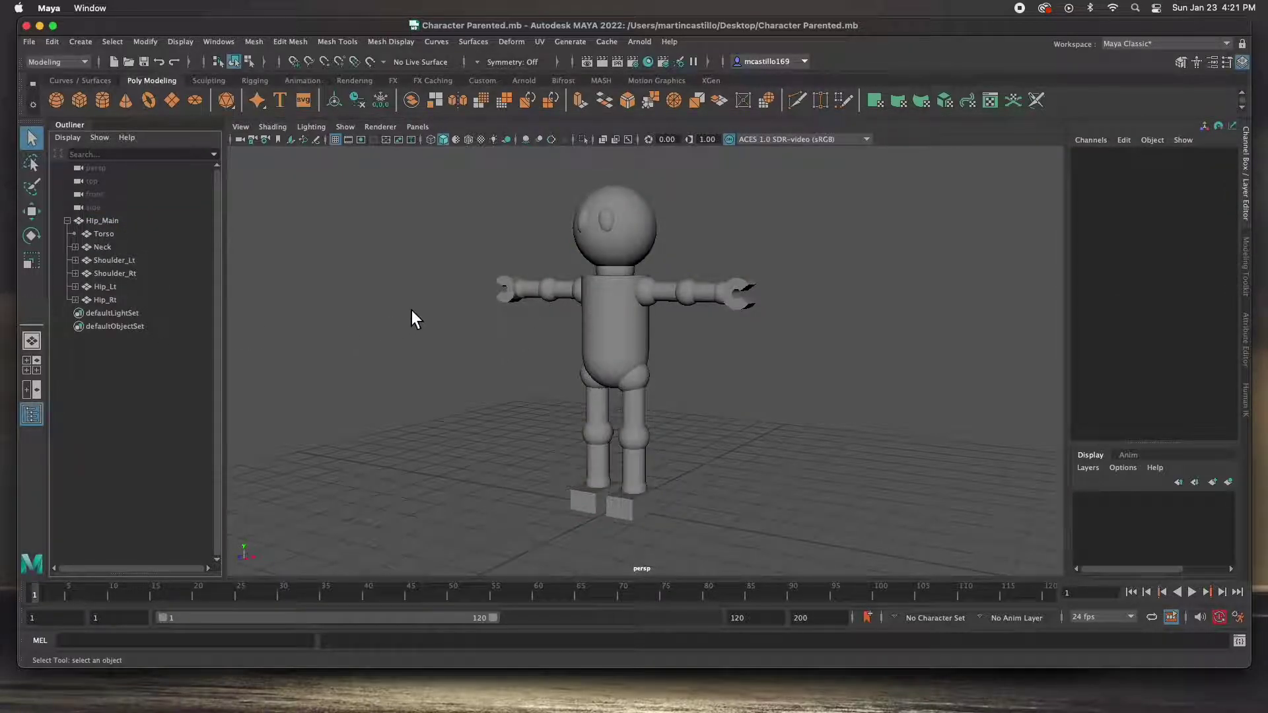
Step: Select all of the character's body parts and set a keyframe on them at frame 1
left_click_drag(435, 188, 790, 544)
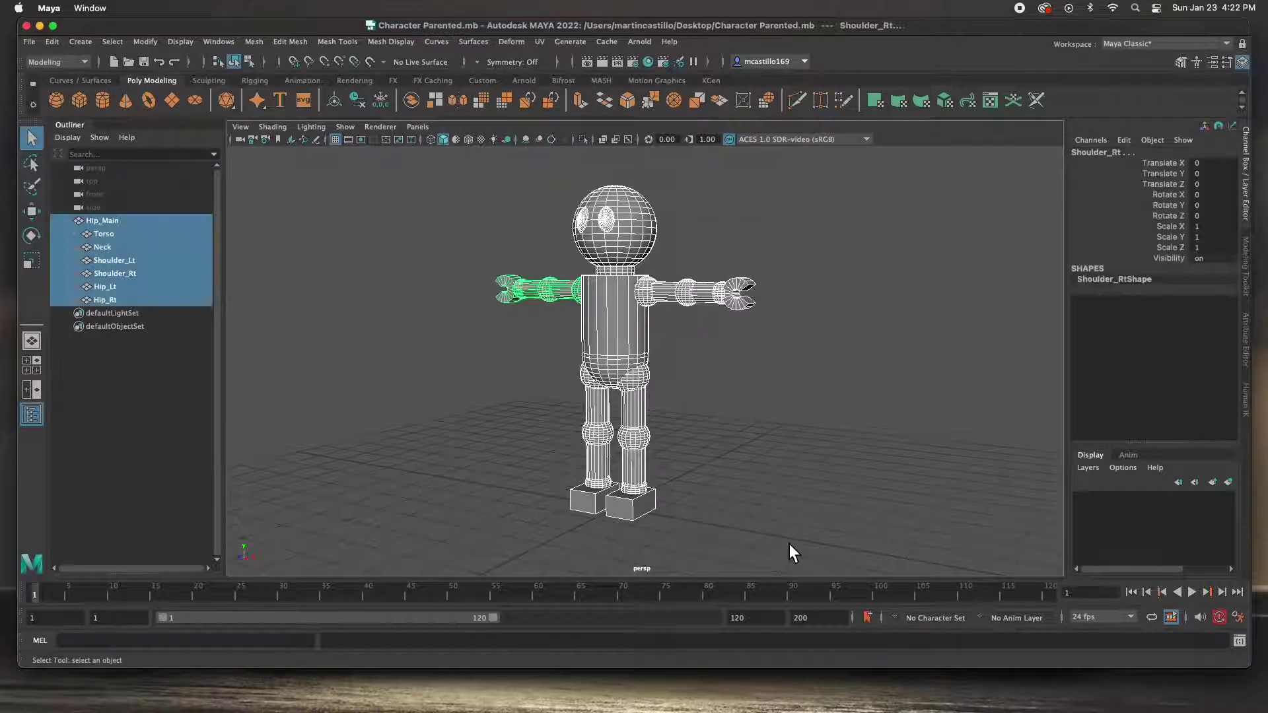
left_click_drag(430, 173, 835, 529)
left_click_drag(430, 177, 810, 534)
key("s")
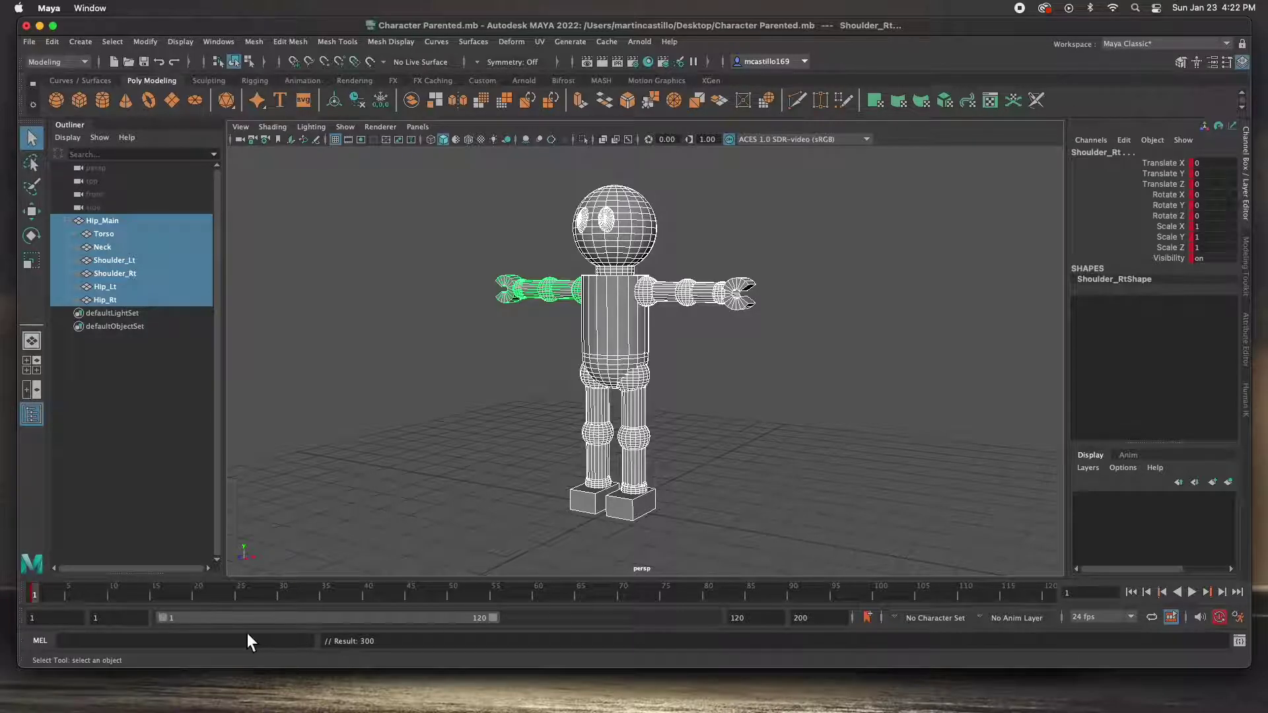
Step: Toggle automatic keyframing off and back on
left_click(1222, 621)
left_click(1220, 618)
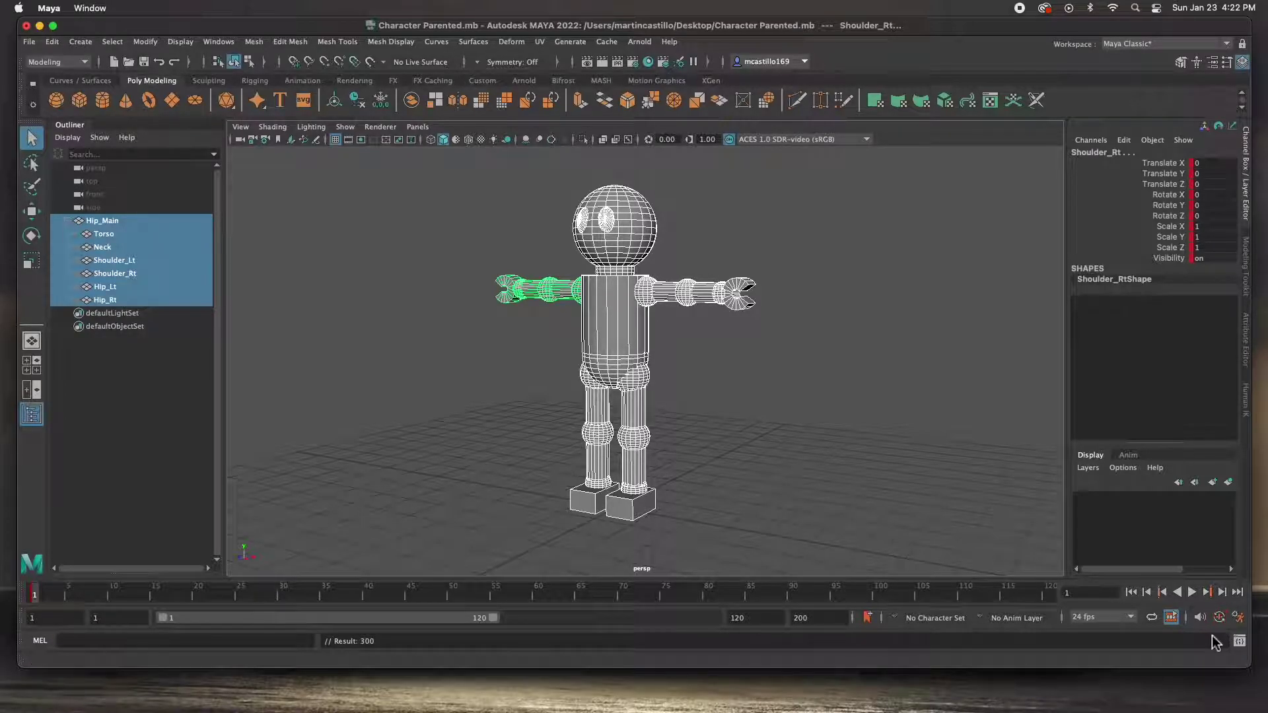
left_click(1220, 620)
Step: At frame 10, rotate the left shoulder about -77 degrees in Z to lower the arm beside the body
left_click(113, 594)
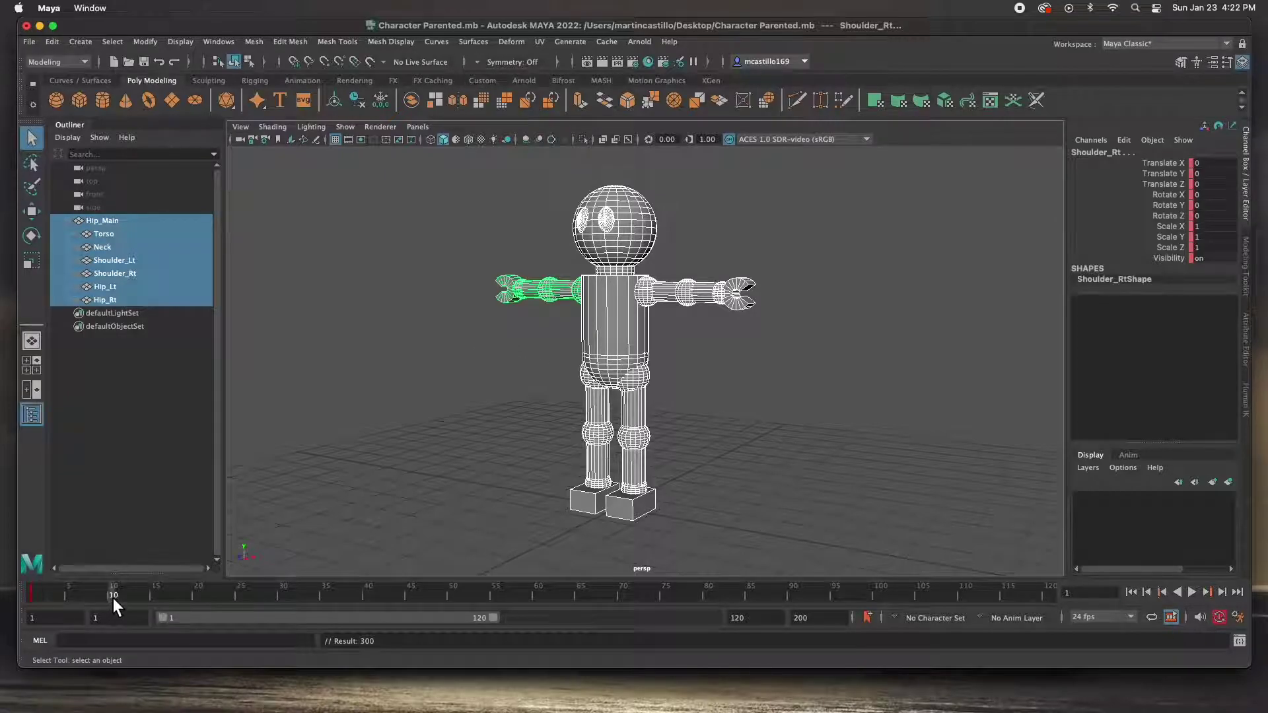
left_click(671, 332)
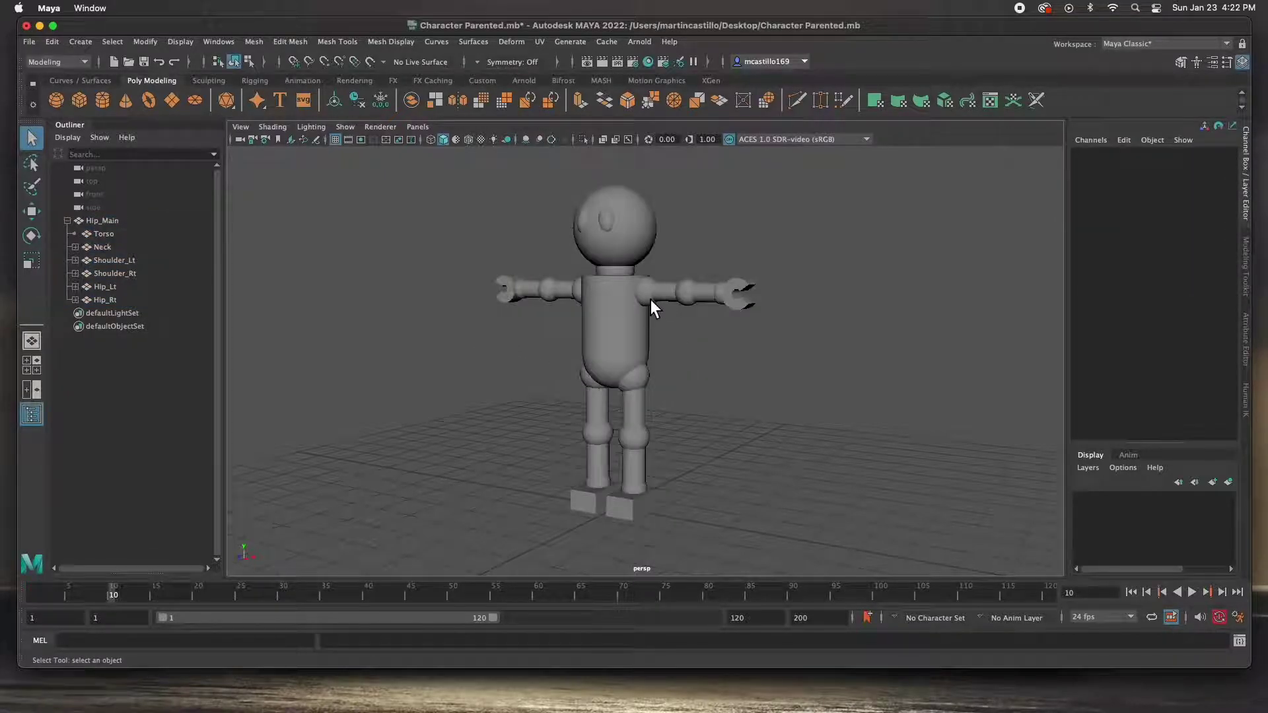
left_click(711, 307)
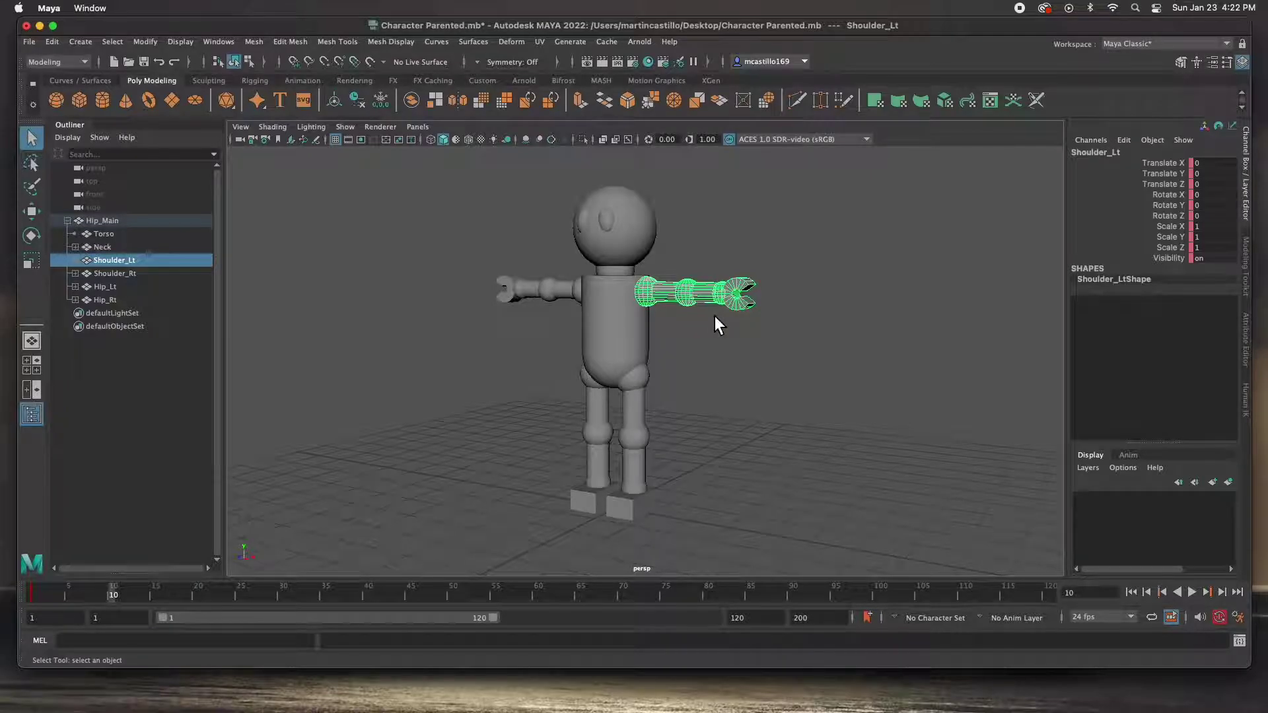
key("e")
left_click_drag(704, 289, 687, 369)
left_click(559, 333)
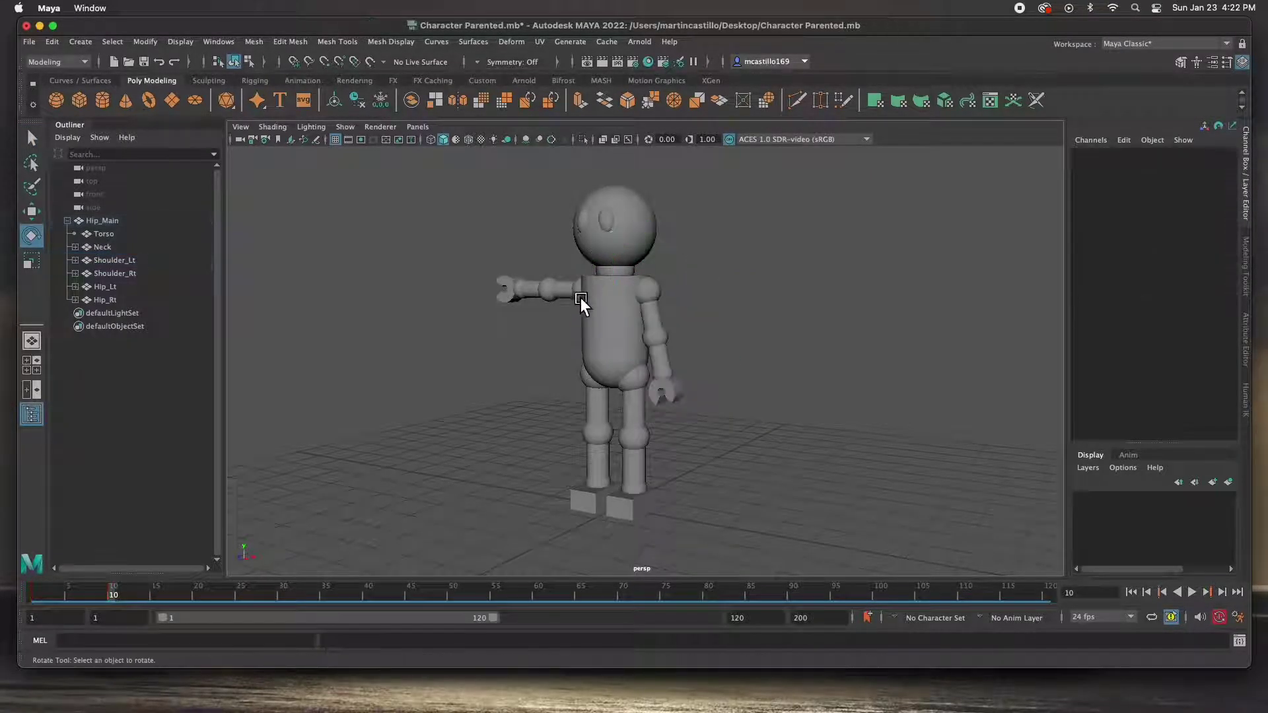
Step: Rotate the right shoulder about 80 degrees in Z at frame 10 to lower the arm beside the body
left_click(576, 293)
left_click_drag(611, 276, 601, 210)
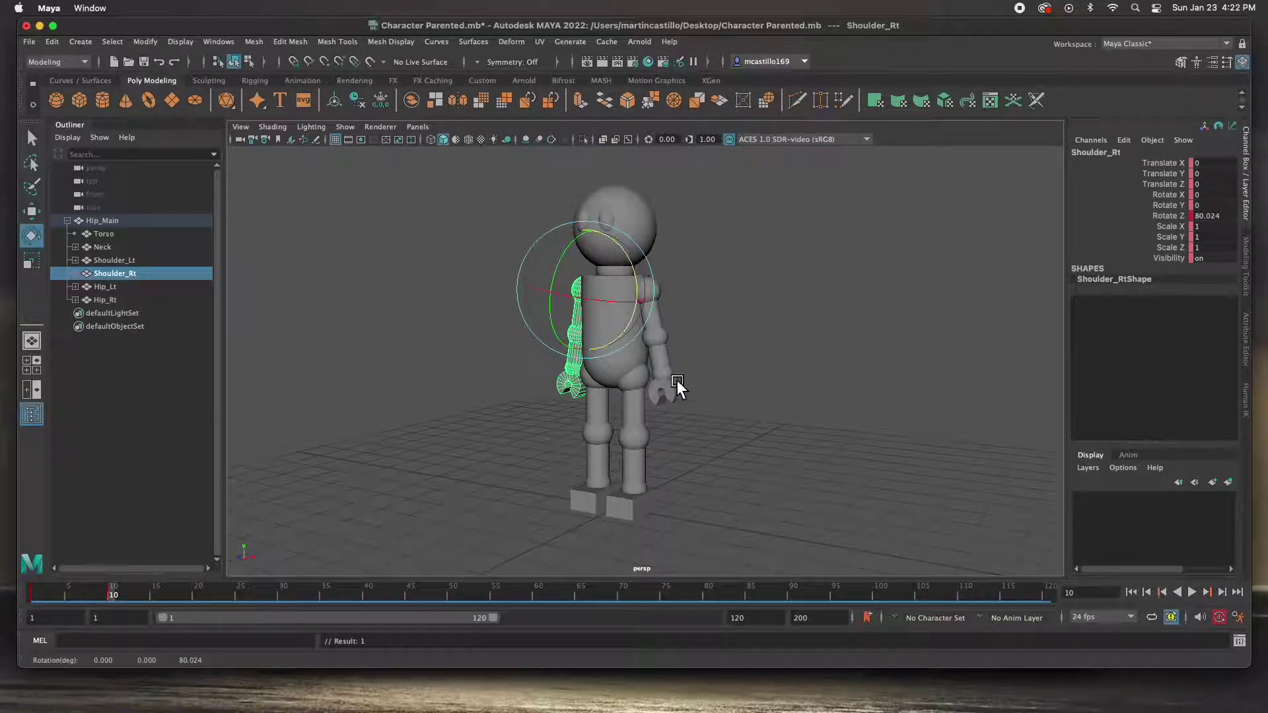
left_click(530, 455)
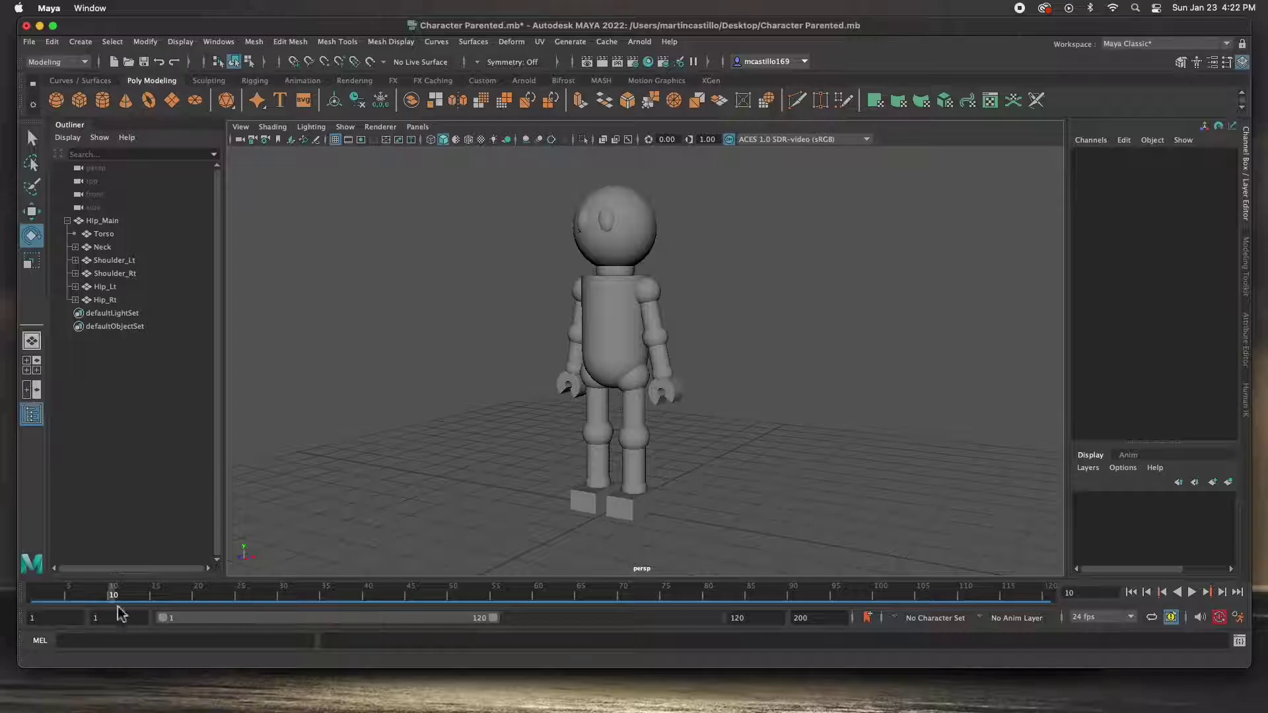
Step: Rotate the left wrist about 87 degrees in X at frame 10 to turn the hand toward the body
mouse_move(114, 601)
left_mouse_down()
mouse_move(42, 594)
mouse_move(114, 598)
left_mouse_up()
left_click_drag(586, 419, 656, 373, "alt")
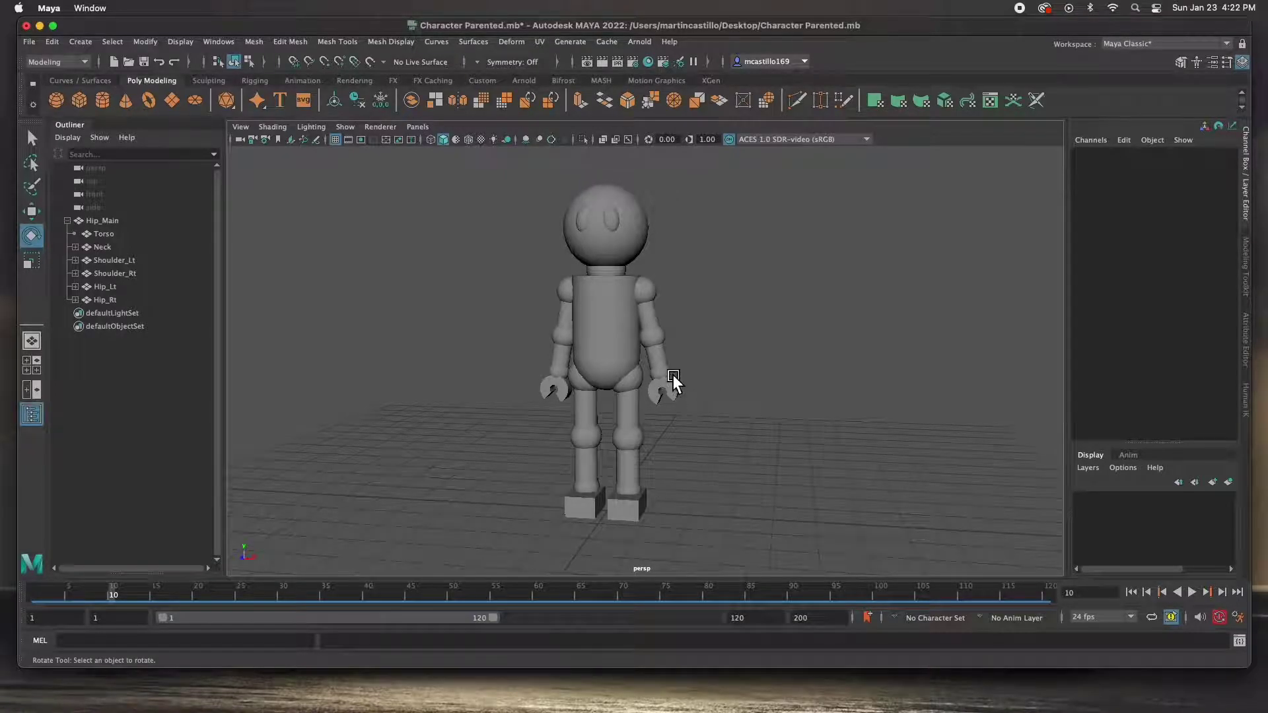
left_click(670, 383)
left_click_drag(724, 428, 665, 433, "alt")
left_click_drag(679, 390, 707, 396)
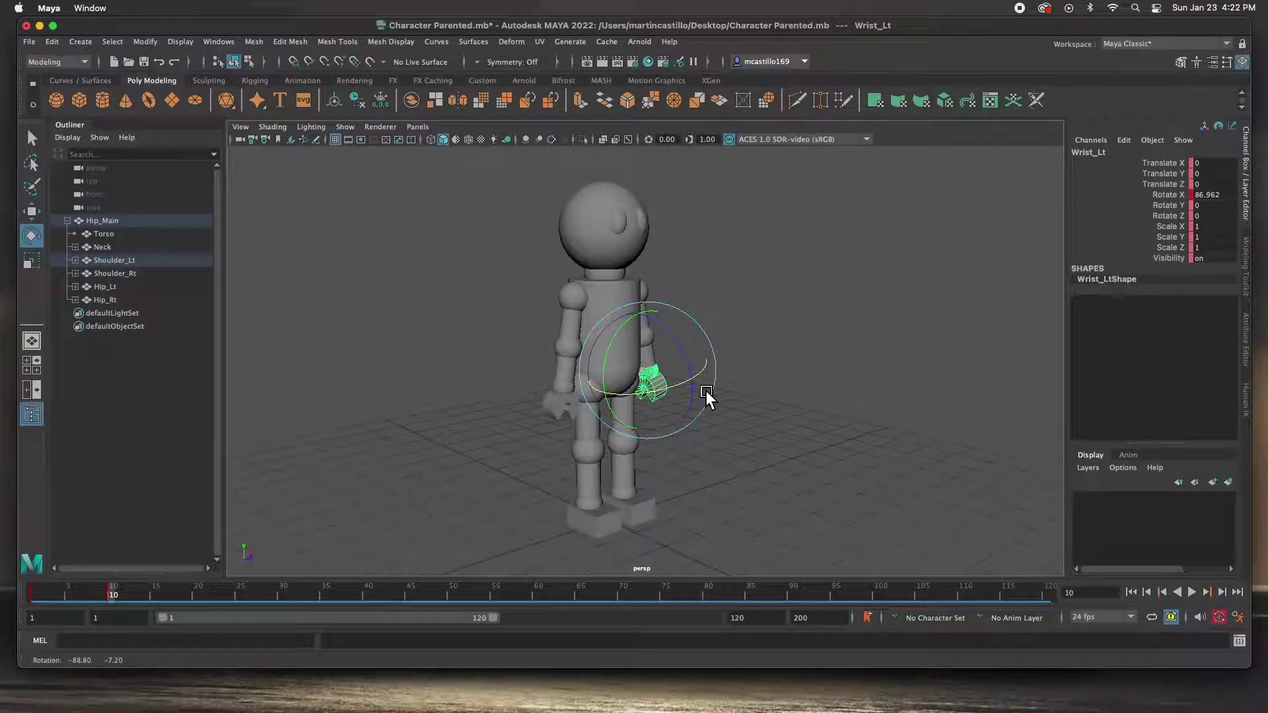
Step: Rotate the right wrist at frame 10 to match the left hand, and inspect the pose from the front and side
left_click(563, 401)
left_click_drag(563, 401, 517, 429)
left_click(472, 374)
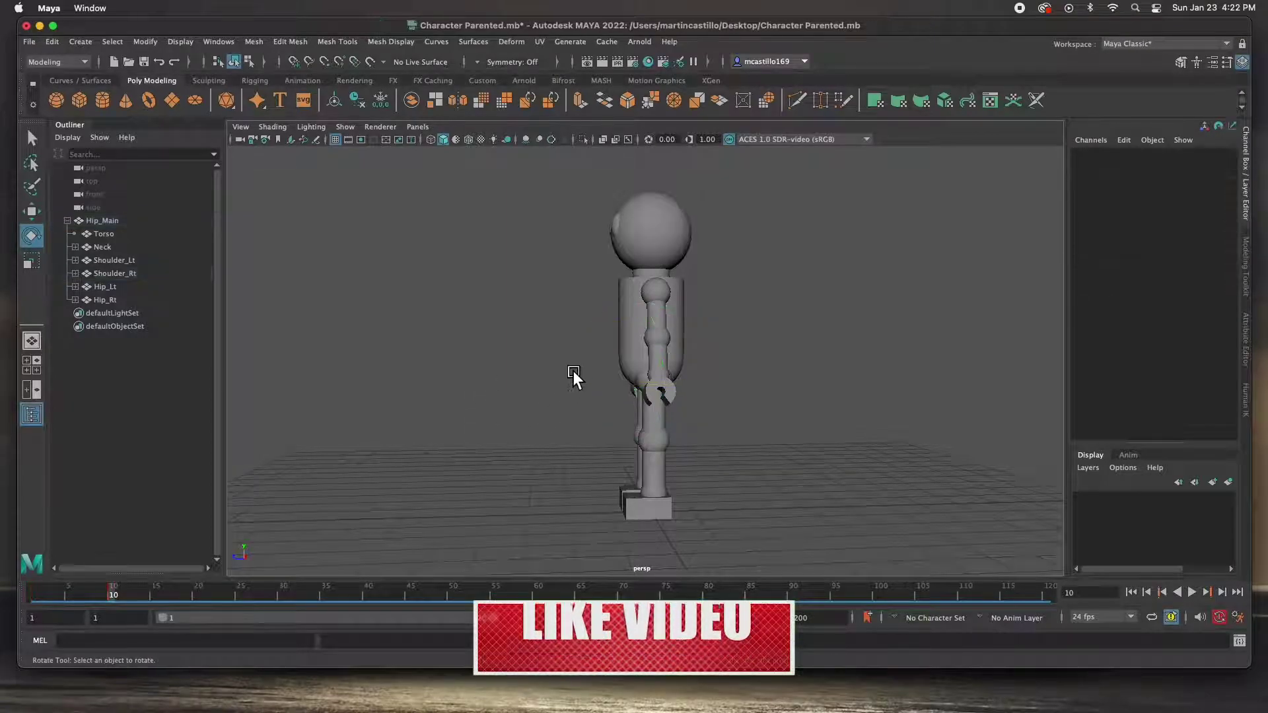
left_click_drag(393, 489, 614, 449, "alt")
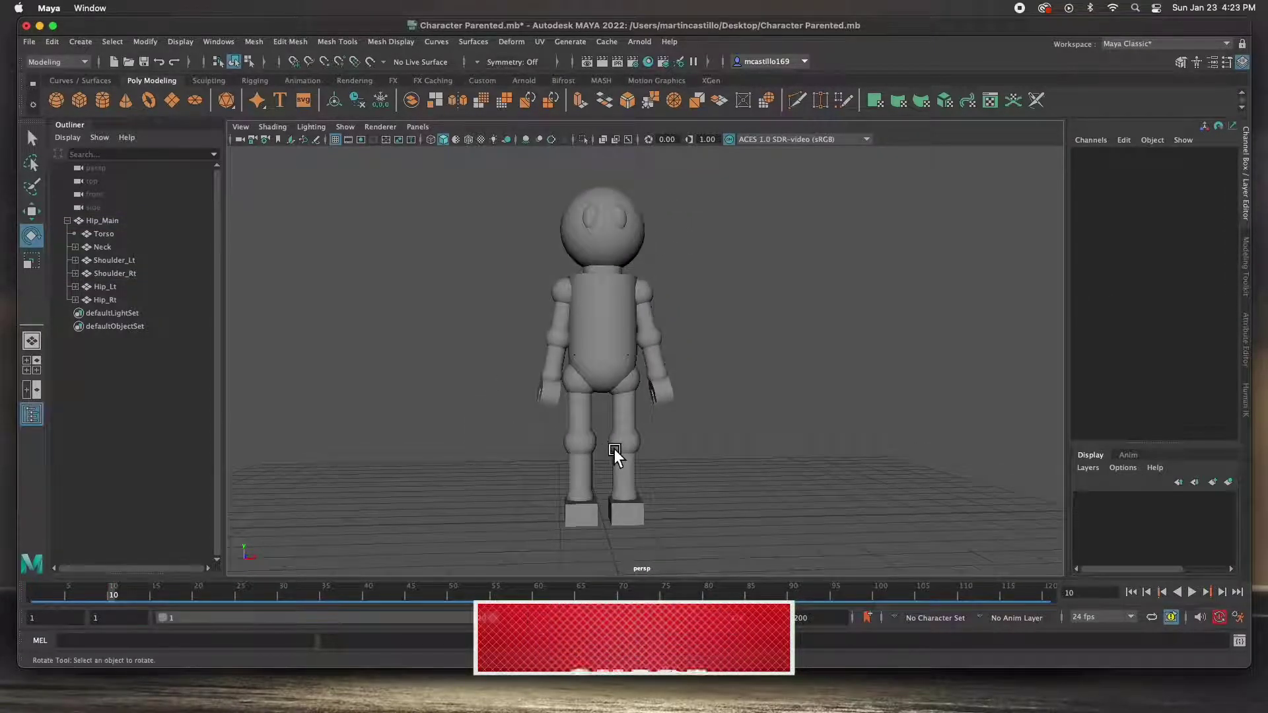
left_click_drag(613, 453, 466, 454, "alt")
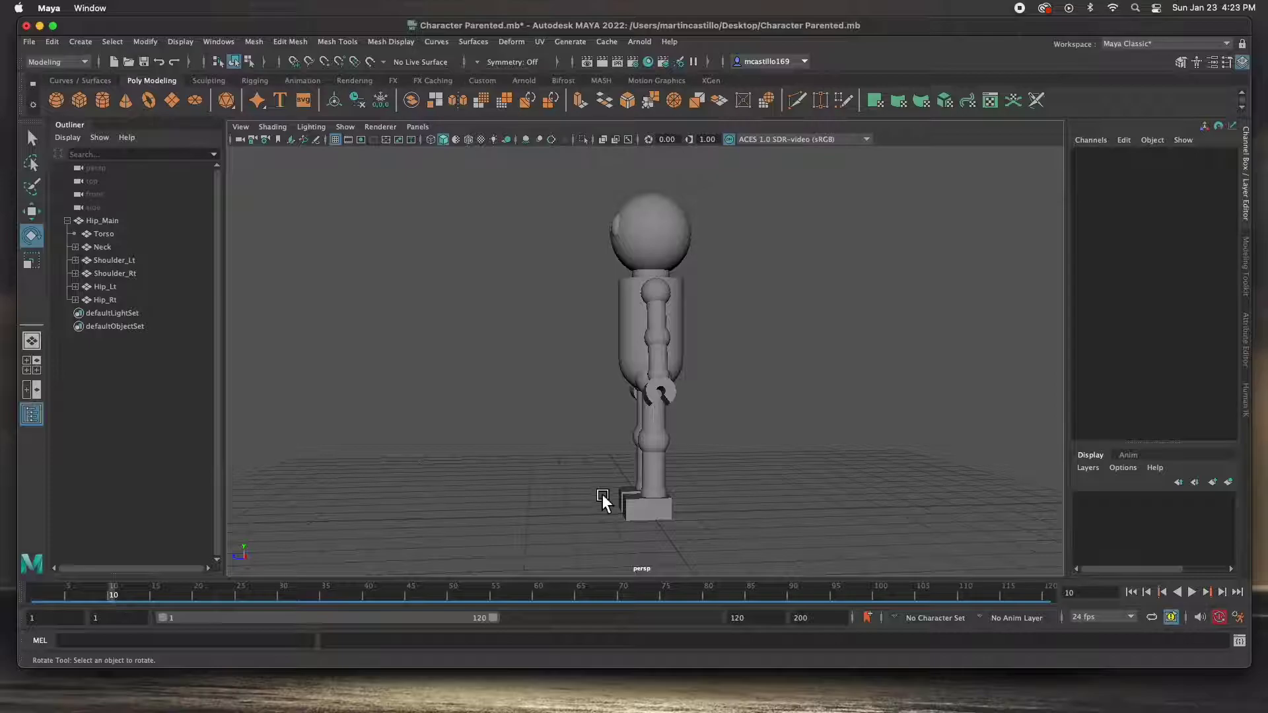
Step: Try rotating the left hip about -34 degrees in X at frame 15, and undo the rotation
left_click_drag(117, 596, 155, 601)
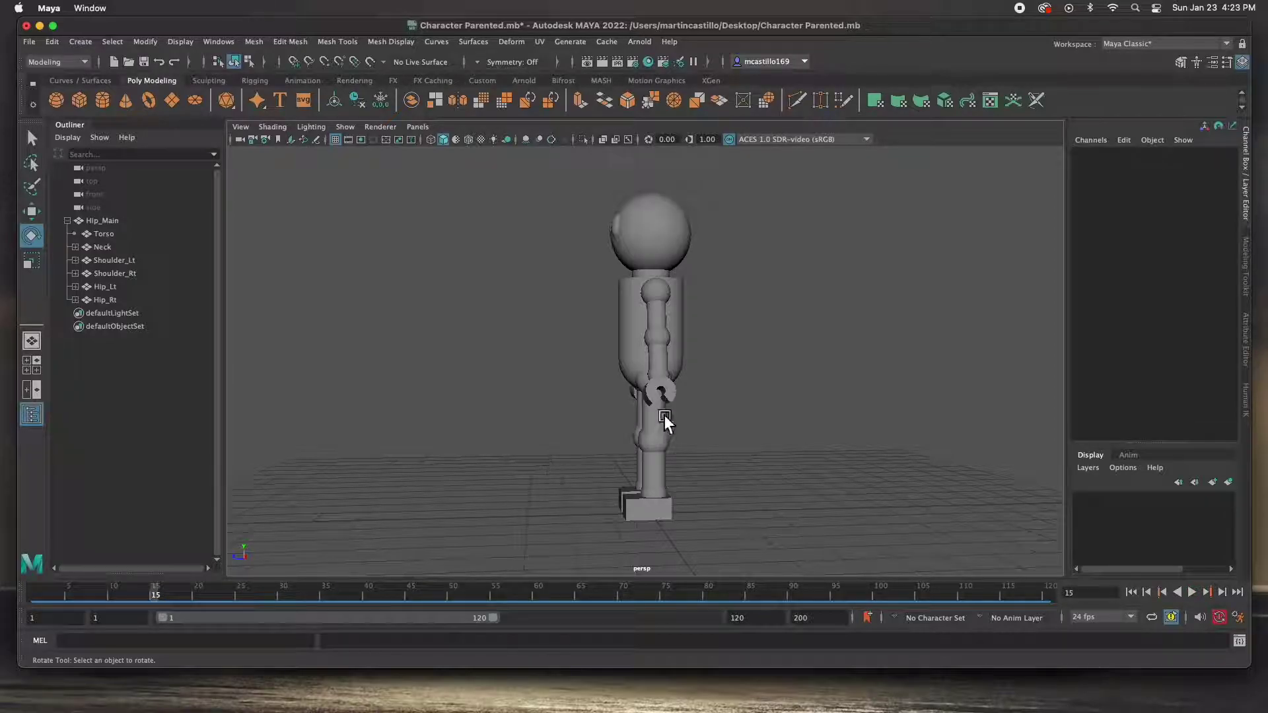
scroll(667, 429, "down", 2)
scroll(656, 421, "up", 4)
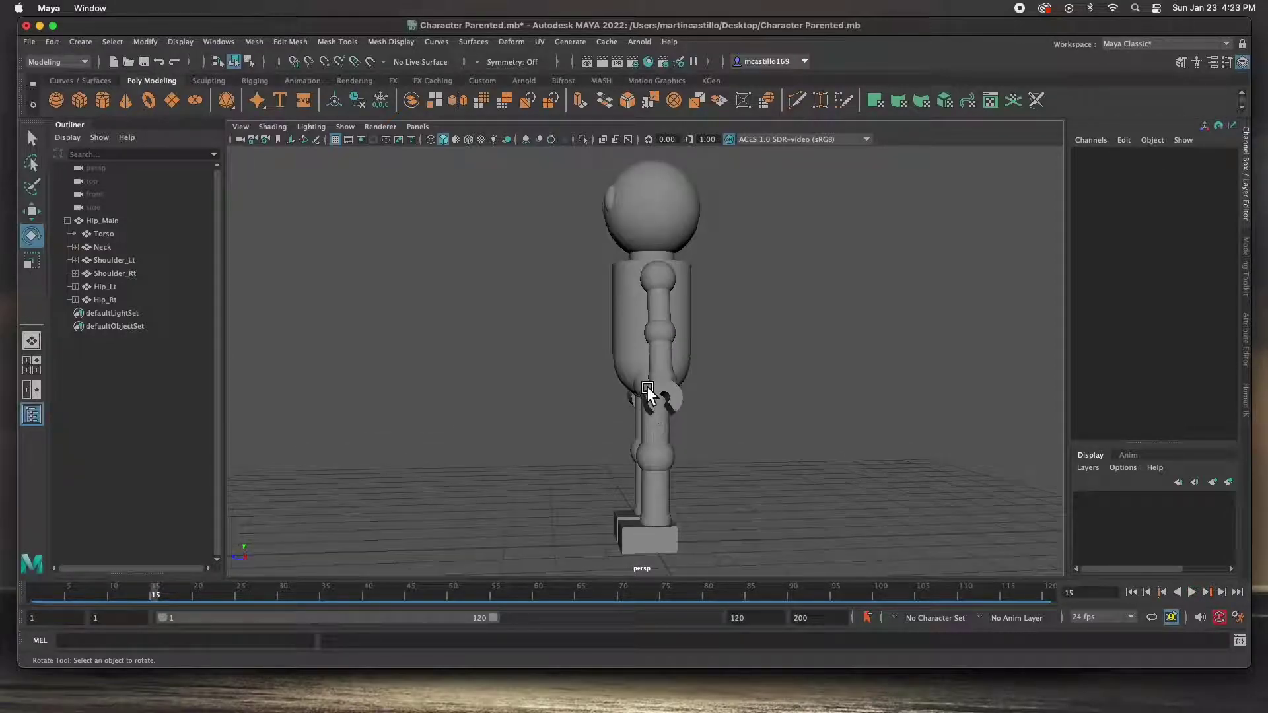
left_click(646, 394)
left_click_drag(624, 426, 573, 405)
key("s")
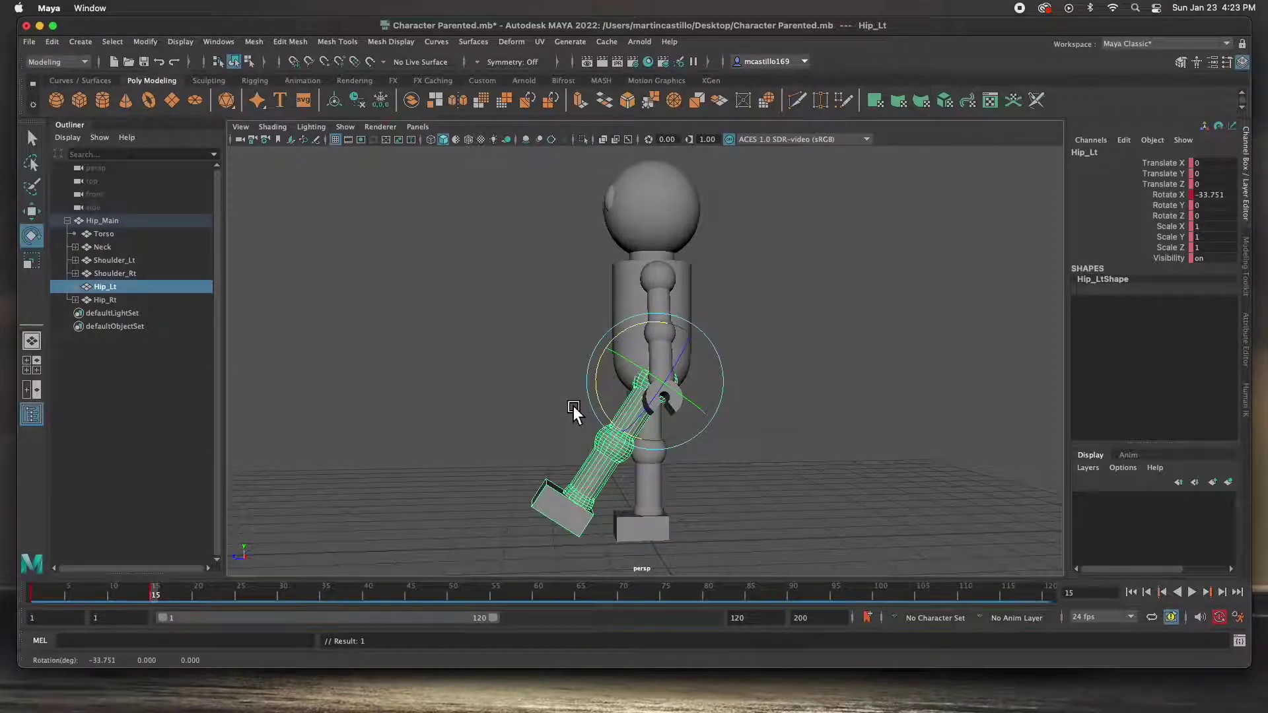
key("z")
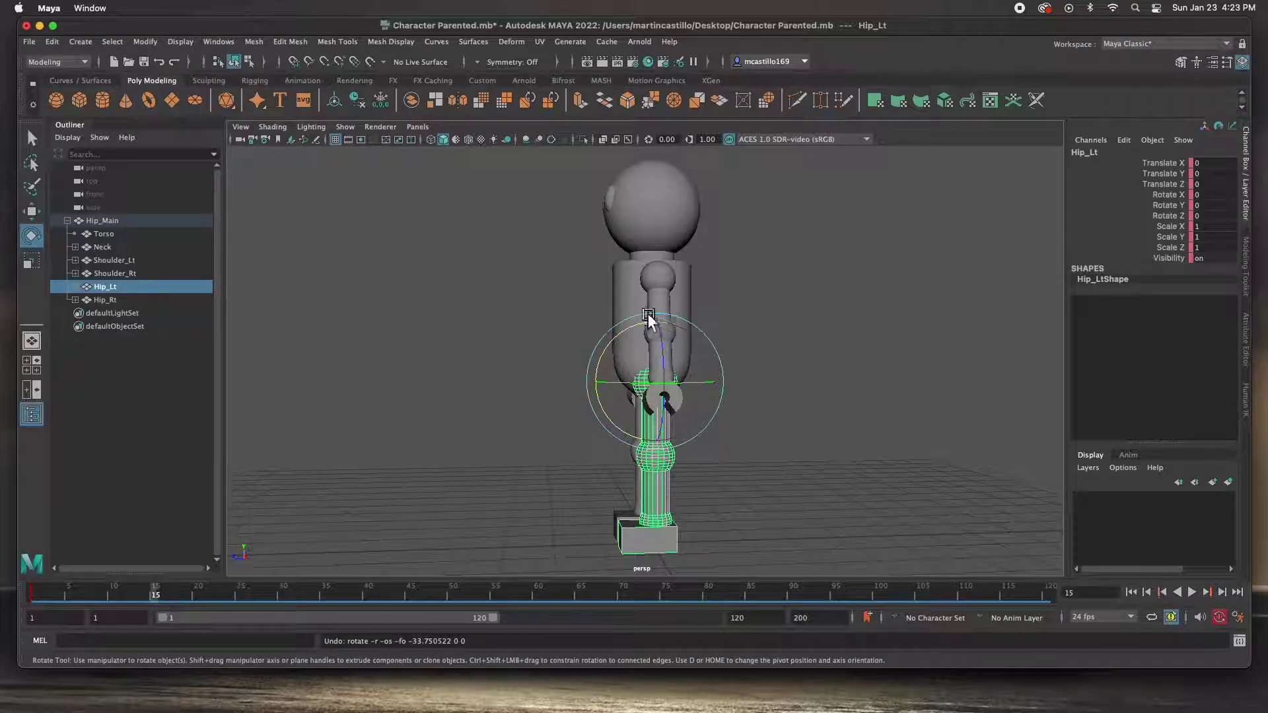
Step: Try rotating and keying the left hip about -44 degrees in X at frame 15, scrub toward frame 7, and undo it
left_click(665, 286)
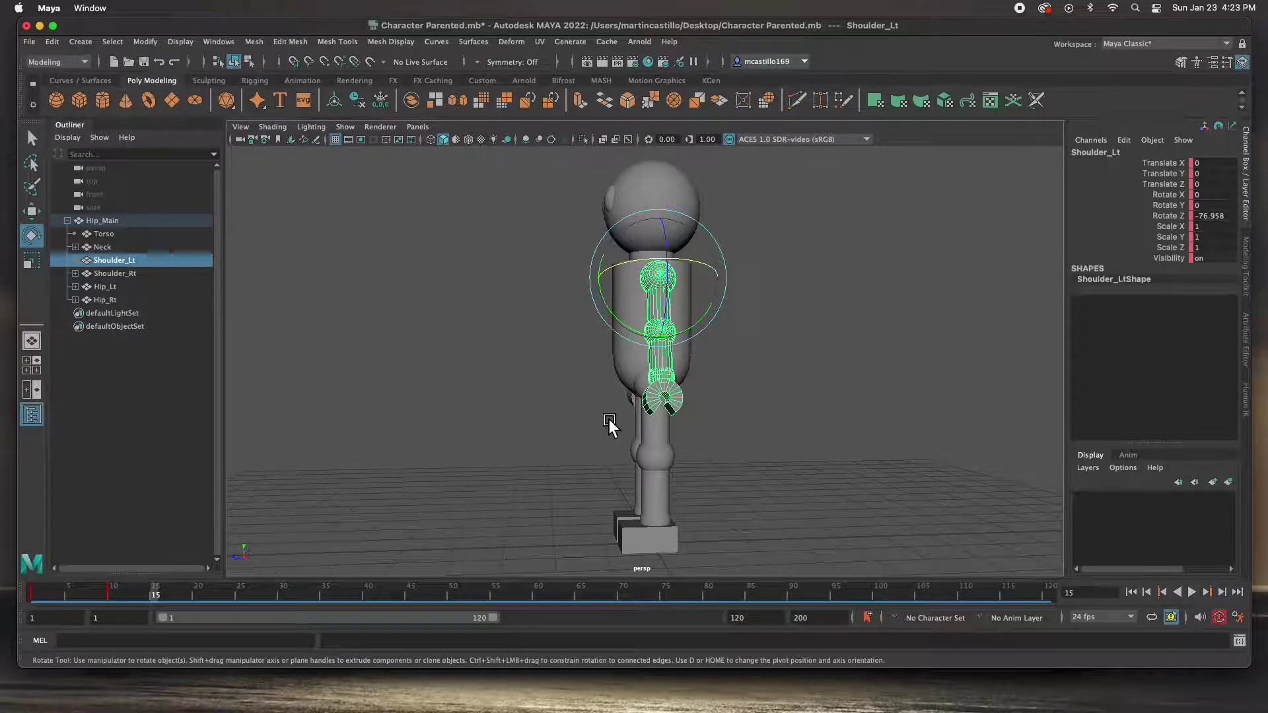
left_click(651, 398)
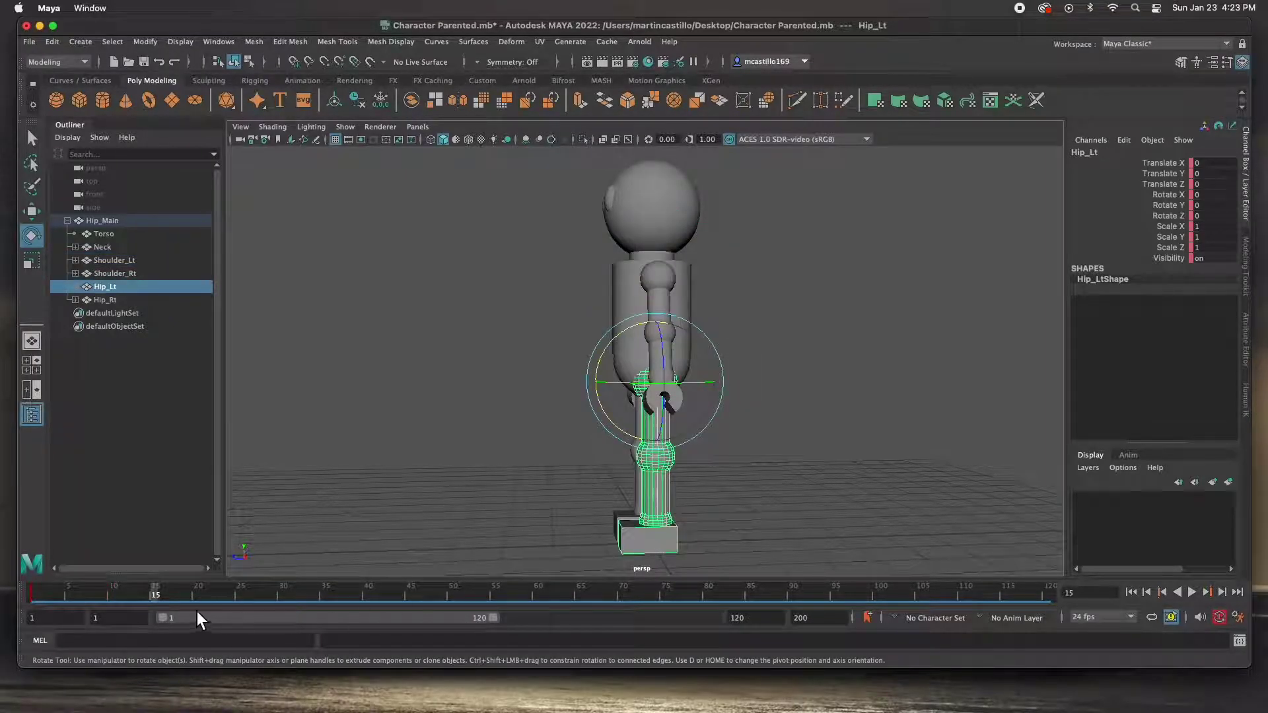
left_click_drag(621, 421, 549, 385)
key("s")
left_click_drag(157, 596, 90, 599)
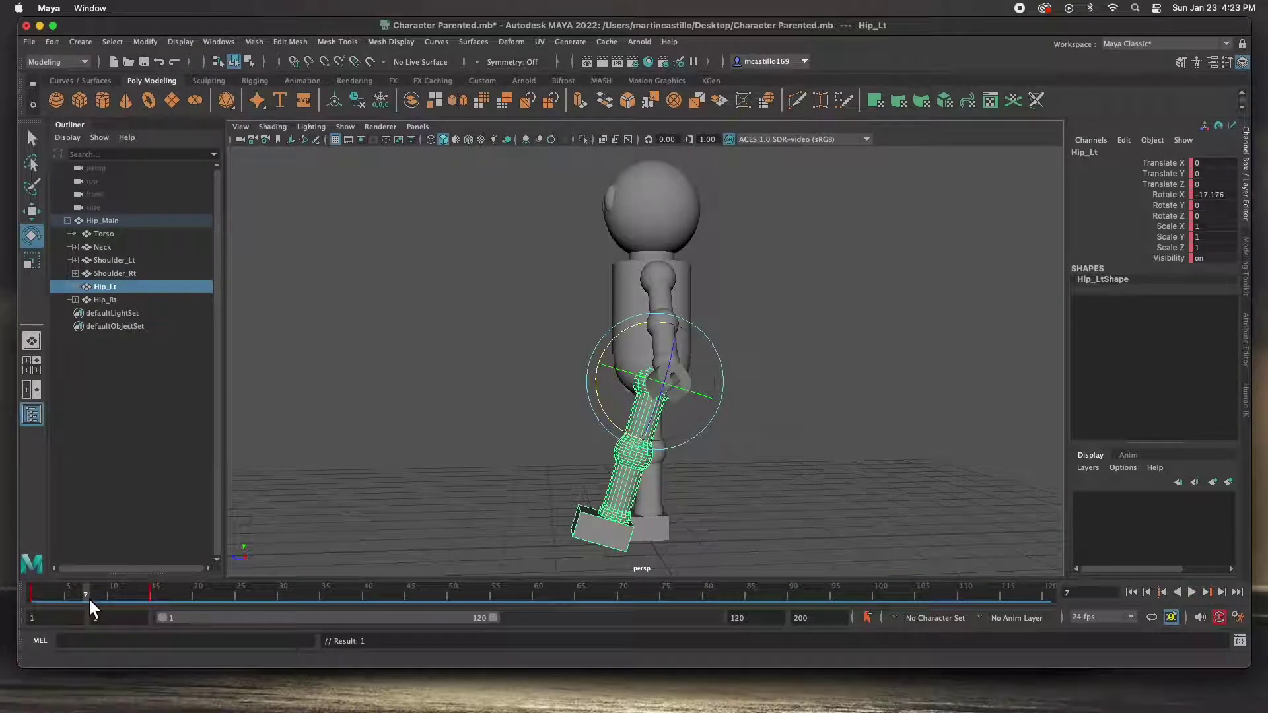
key("super+z")
key("super+z")
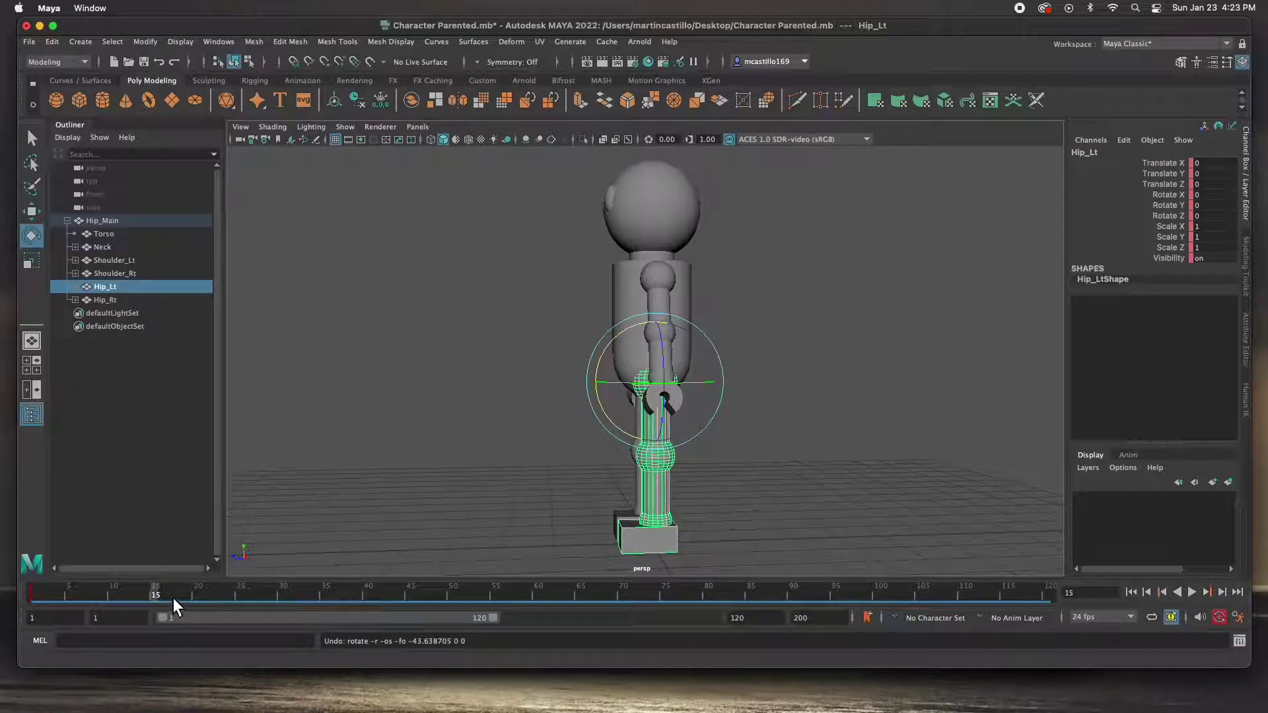
Step: Set a keyframe on the unrotated left hip at frame 10 to hold the standing pose
left_click_drag(157, 596, 113, 597)
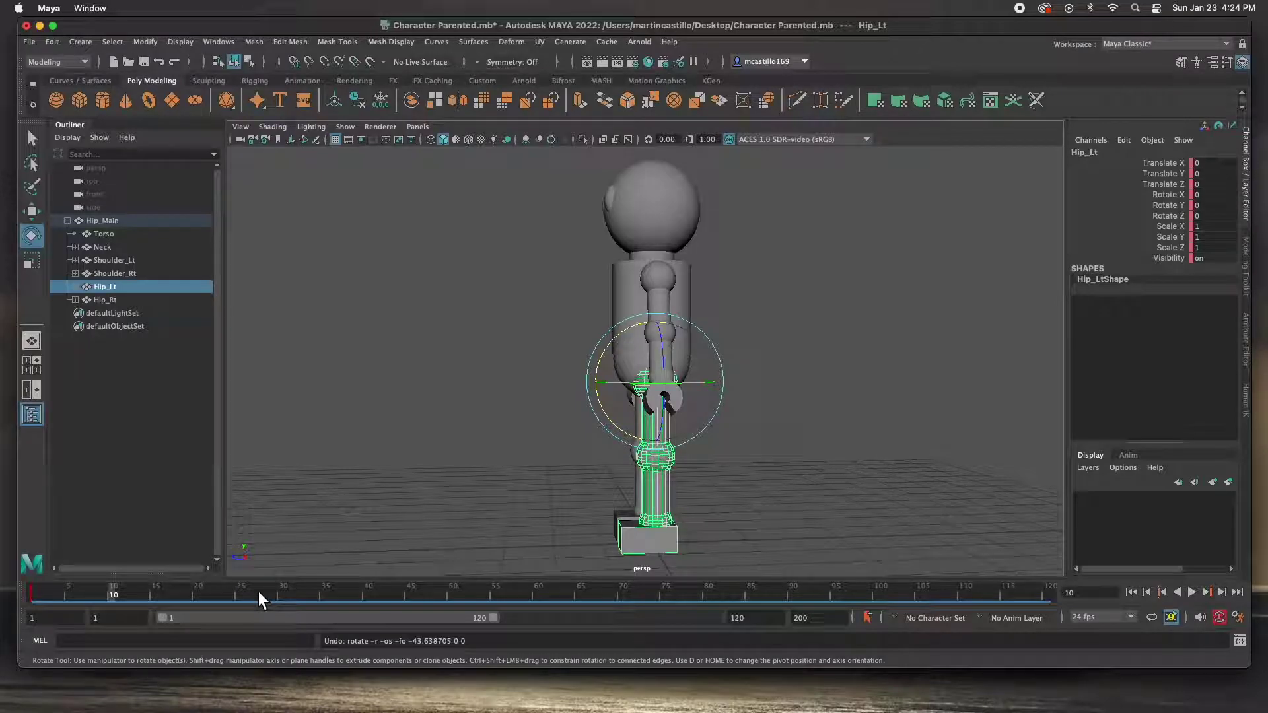
key("s")
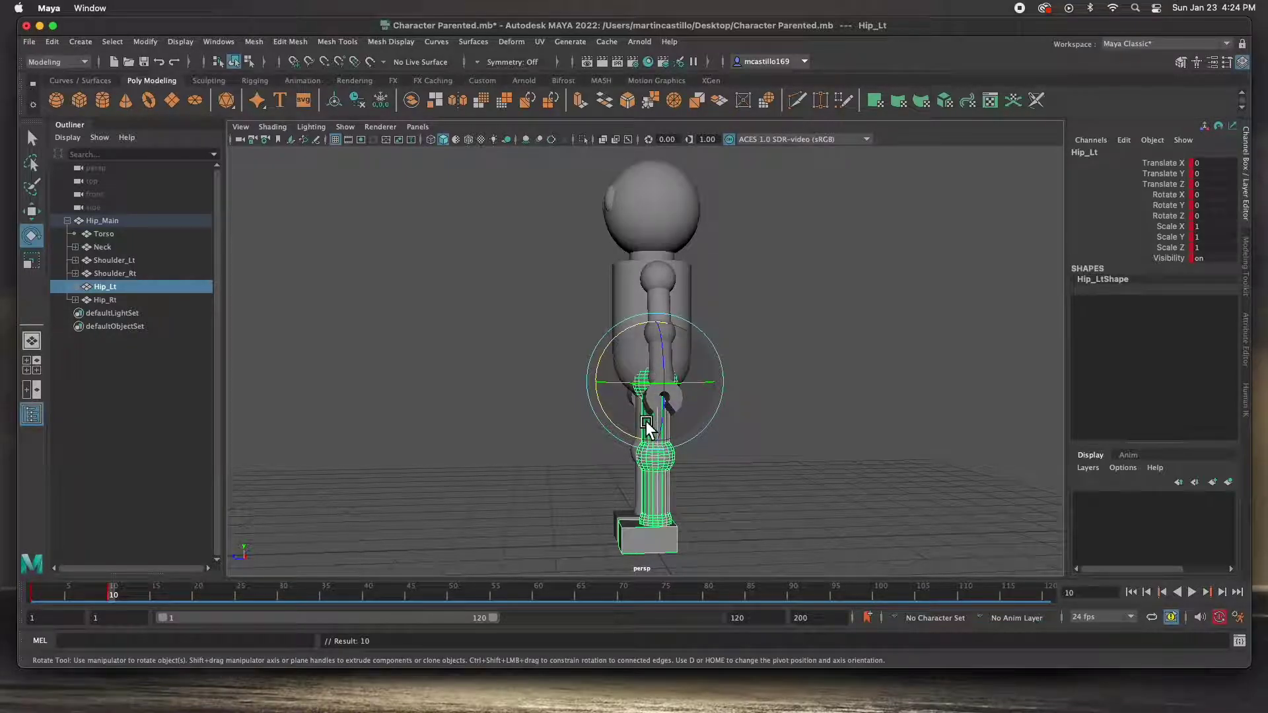
mouse_move(115, 593)
left_mouse_down()
mouse_move(46, 597)
mouse_move(115, 596)
left_mouse_up()
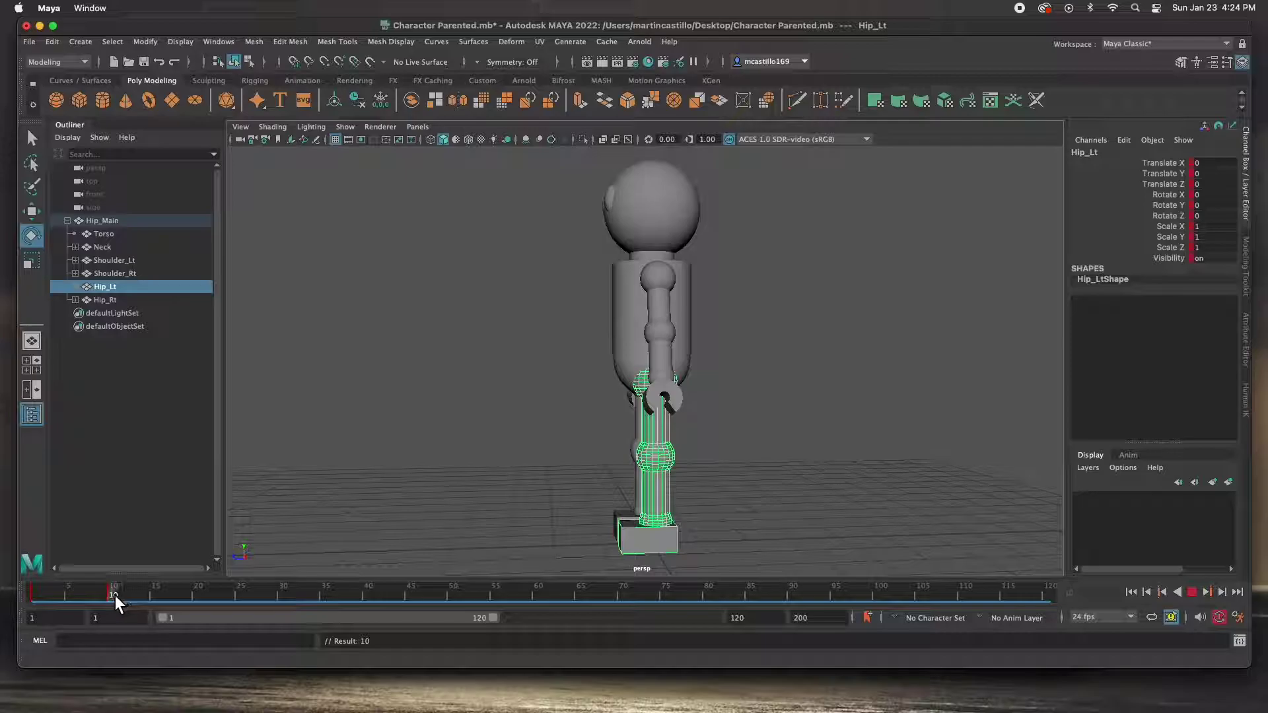
Step: At frame 15, rotate the left hip about -38 degrees in X, key it and preview the leg's forward swing
left_click(160, 597)
left_click_drag(629, 433, 574, 486)
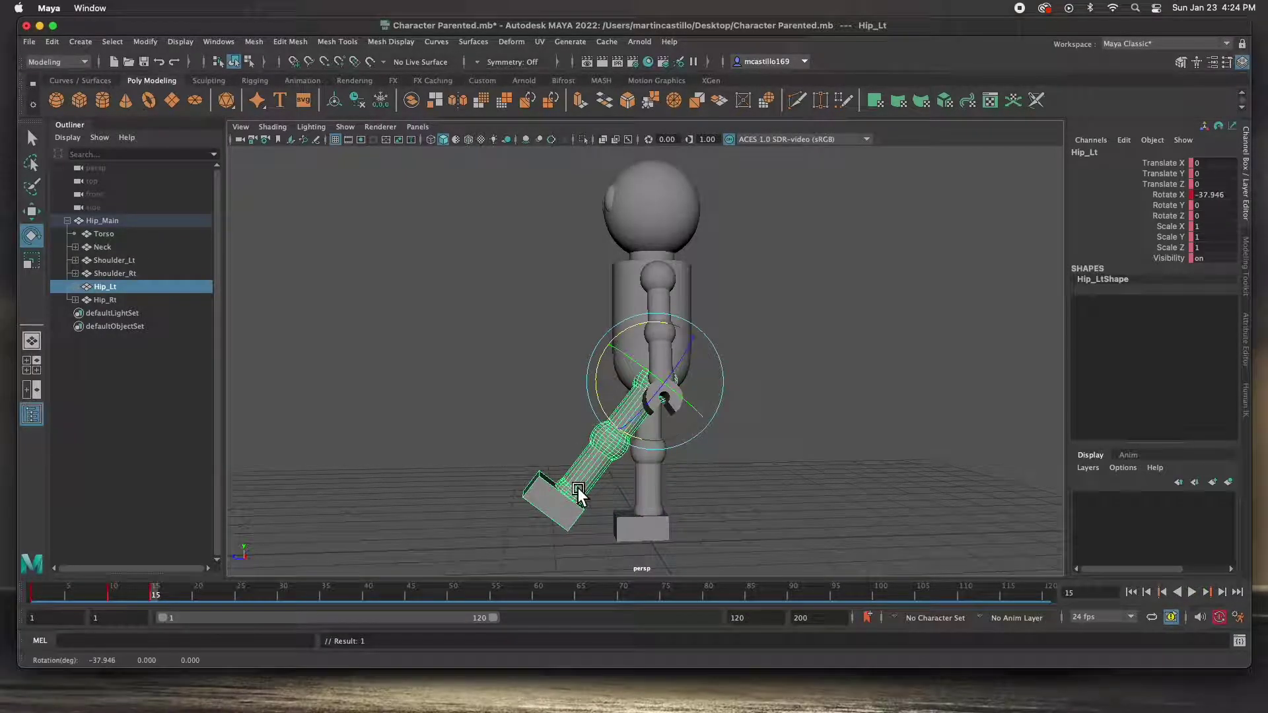
key("s")
mouse_move(159, 600)
left_mouse_down()
mouse_move(28, 598)
mouse_move(160, 601)
left_mouse_up()
key("alt+v")
Step: Try rotating the left knee about 70 degrees in X at frame 15, and undo the rotation
left_click(608, 448)
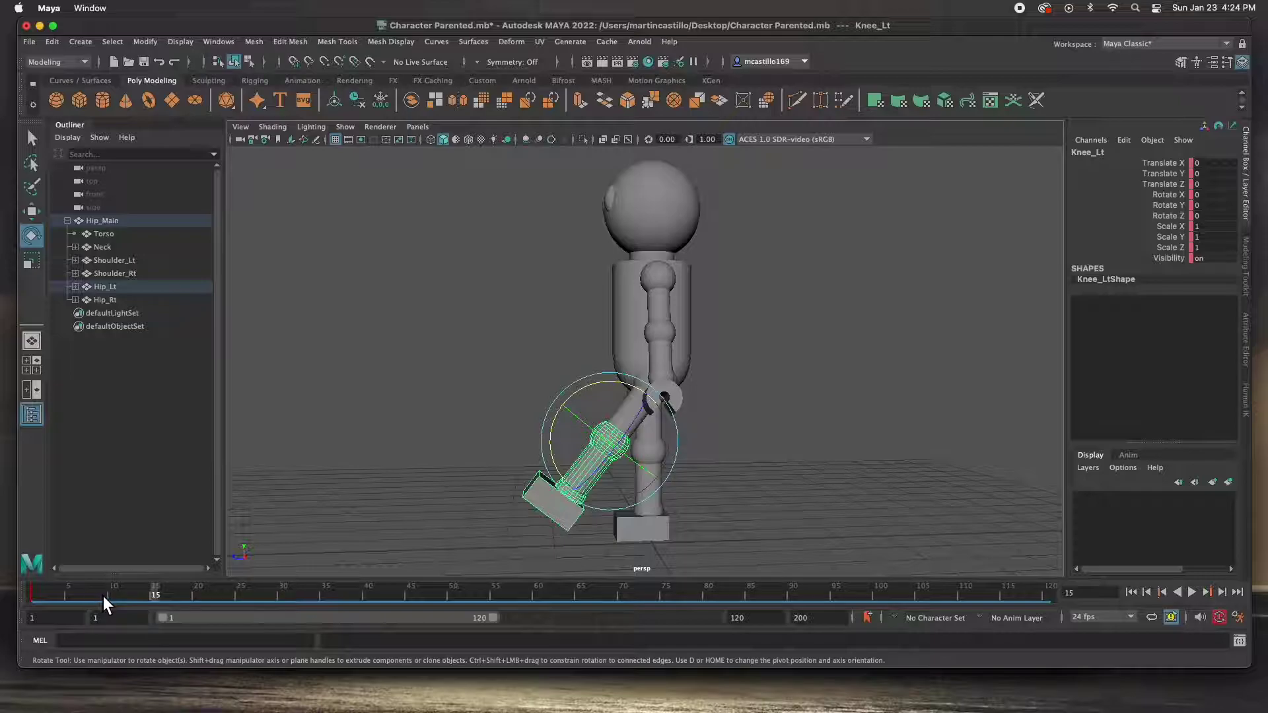
left_click_drag(560, 425, 587, 485)
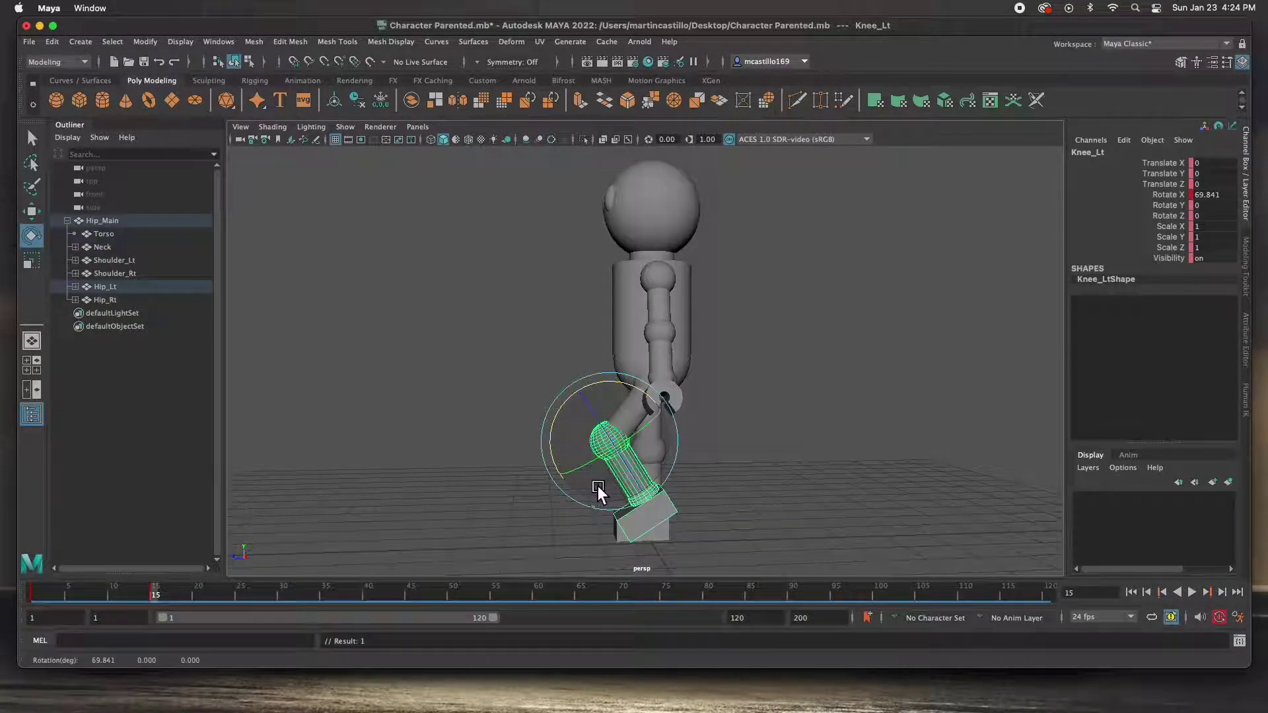
mouse_move(158, 596)
left_mouse_down()
mouse_move(33, 596)
mouse_move(165, 603)
left_mouse_up()
key("z")
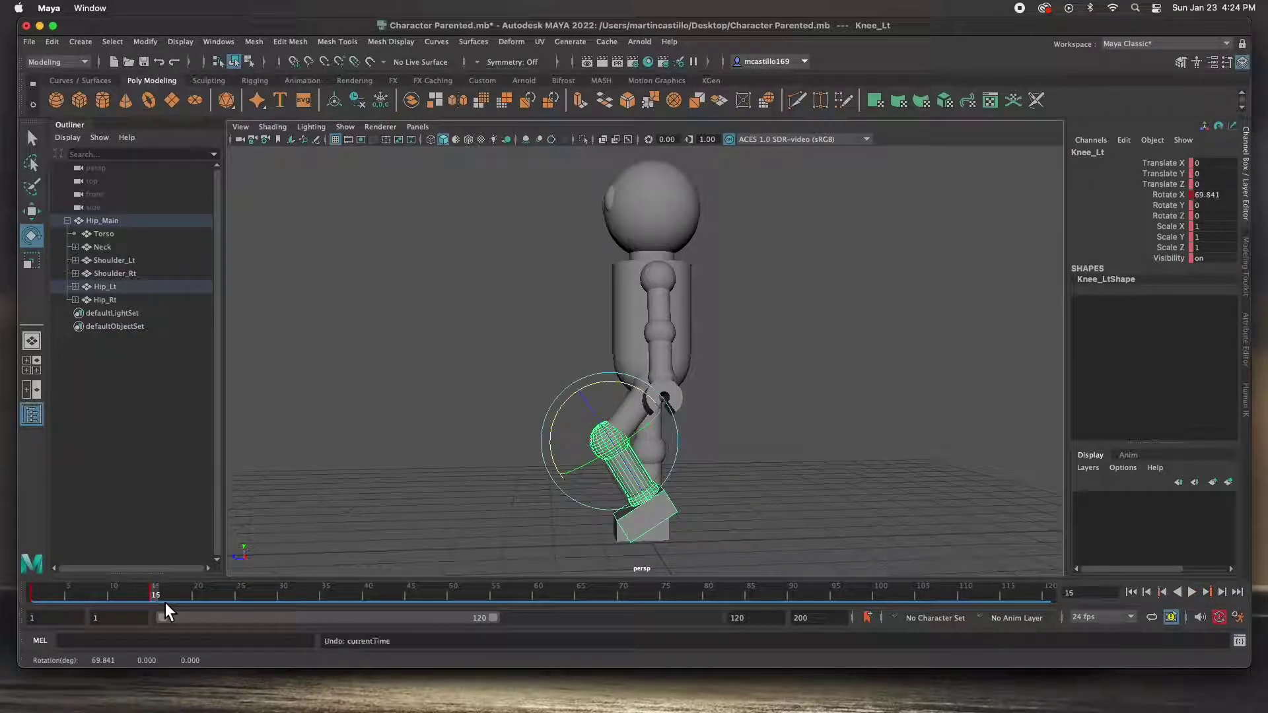
Step: Set a keyframe on the unrotated left knee at frame 10, and rotate it about 94 degrees in X at frame 15
left_click_drag(160, 597, 113, 598)
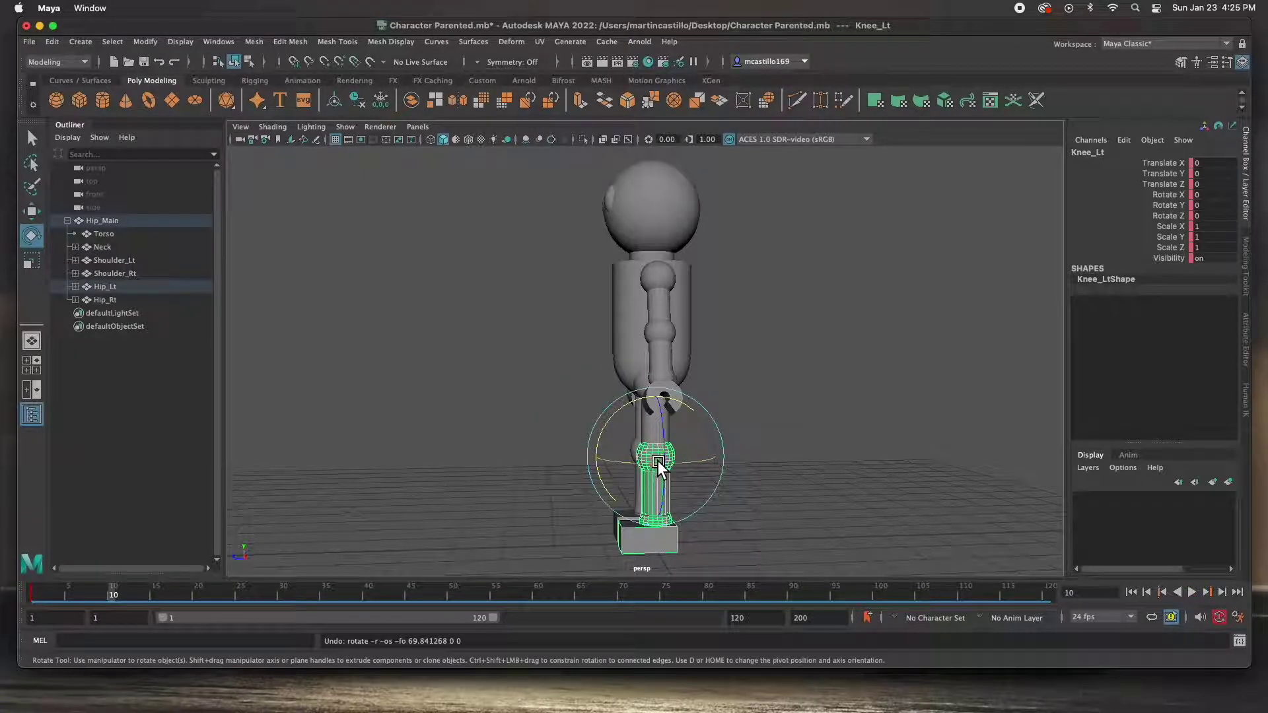
key("s")
left_click_drag(113, 597, 156, 595)
left_click_drag(558, 427, 613, 478)
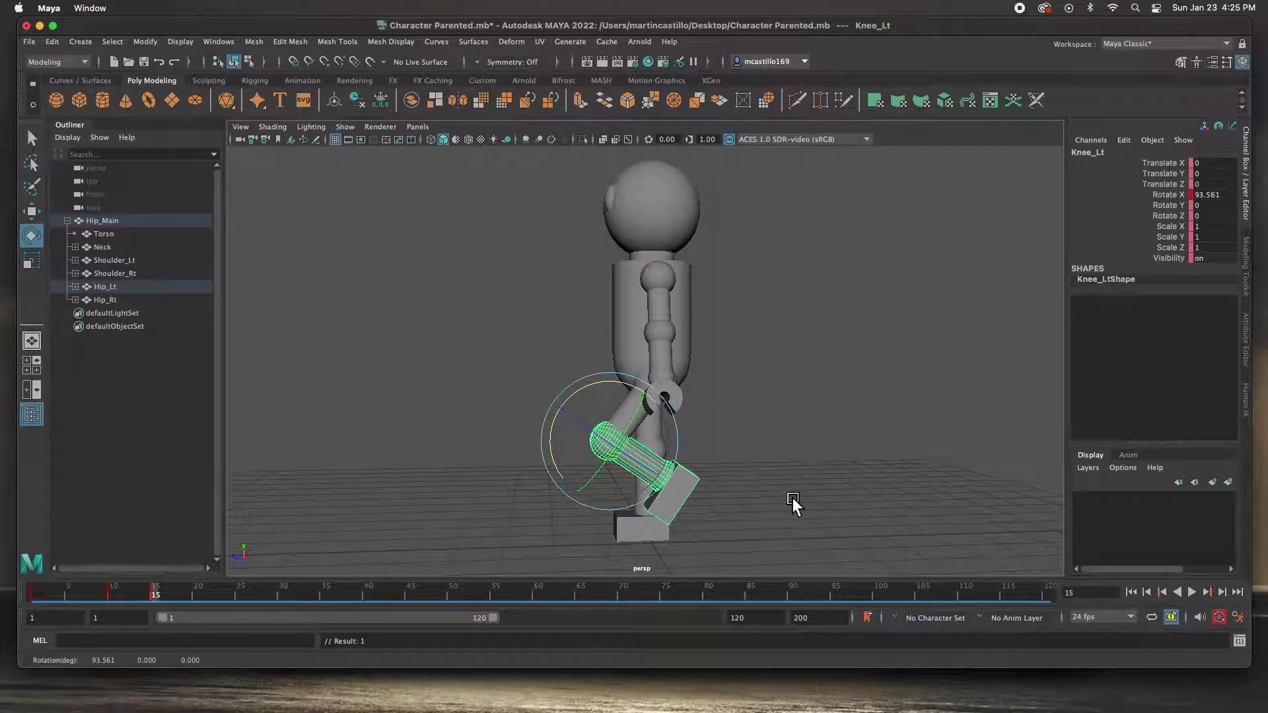
Step: Select the left ankle rather than the foot and set a keyframe on it at frame 10 in its unrotated pose
left_click(700, 486)
left_click(672, 477)
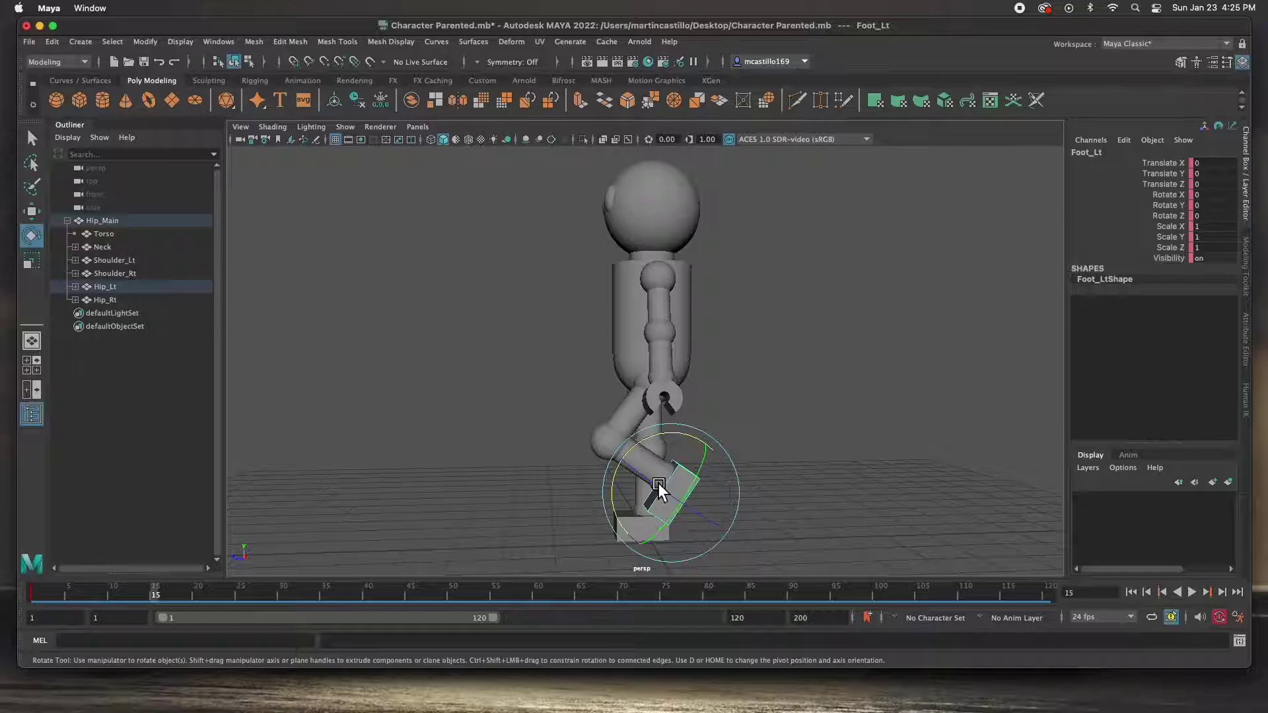
key("q")
left_click(666, 474)
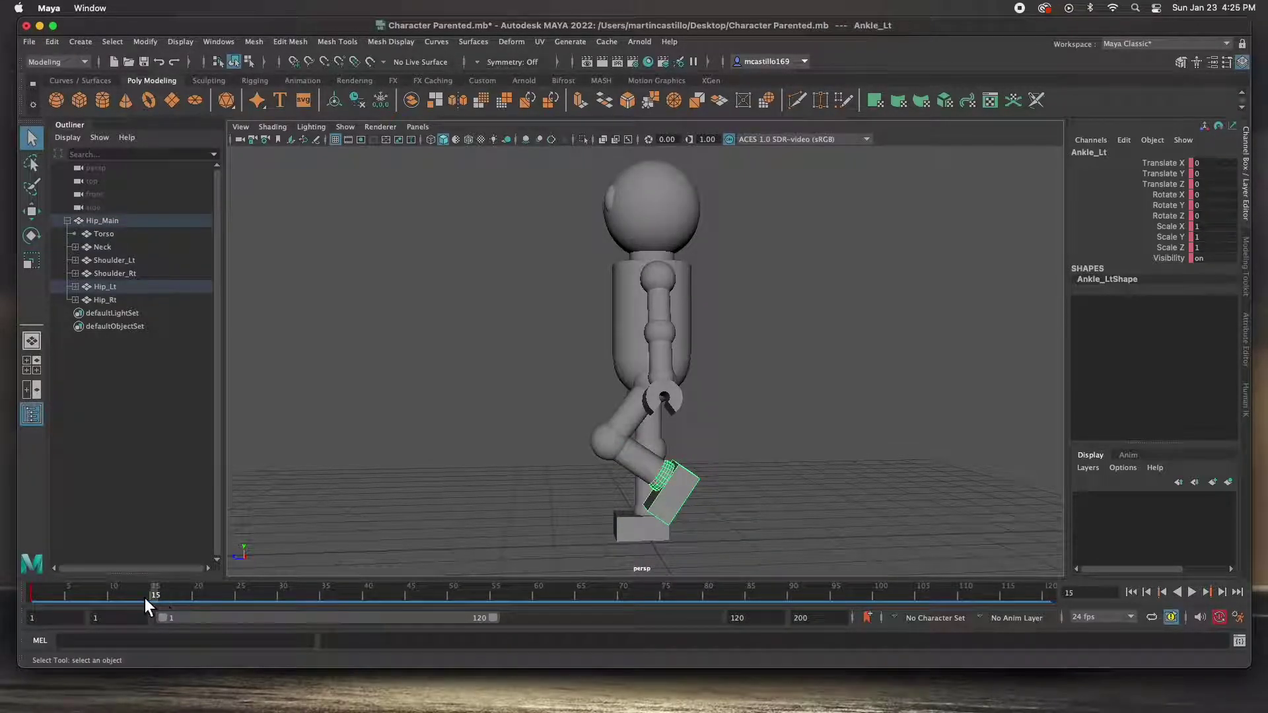
left_click_drag(145, 597, 117, 601)
key("s")
Step: Rotate the left ankle about 20 degrees in X at frame 15 and clear the selection
left_click_drag(116, 597, 156, 597)
key("e")
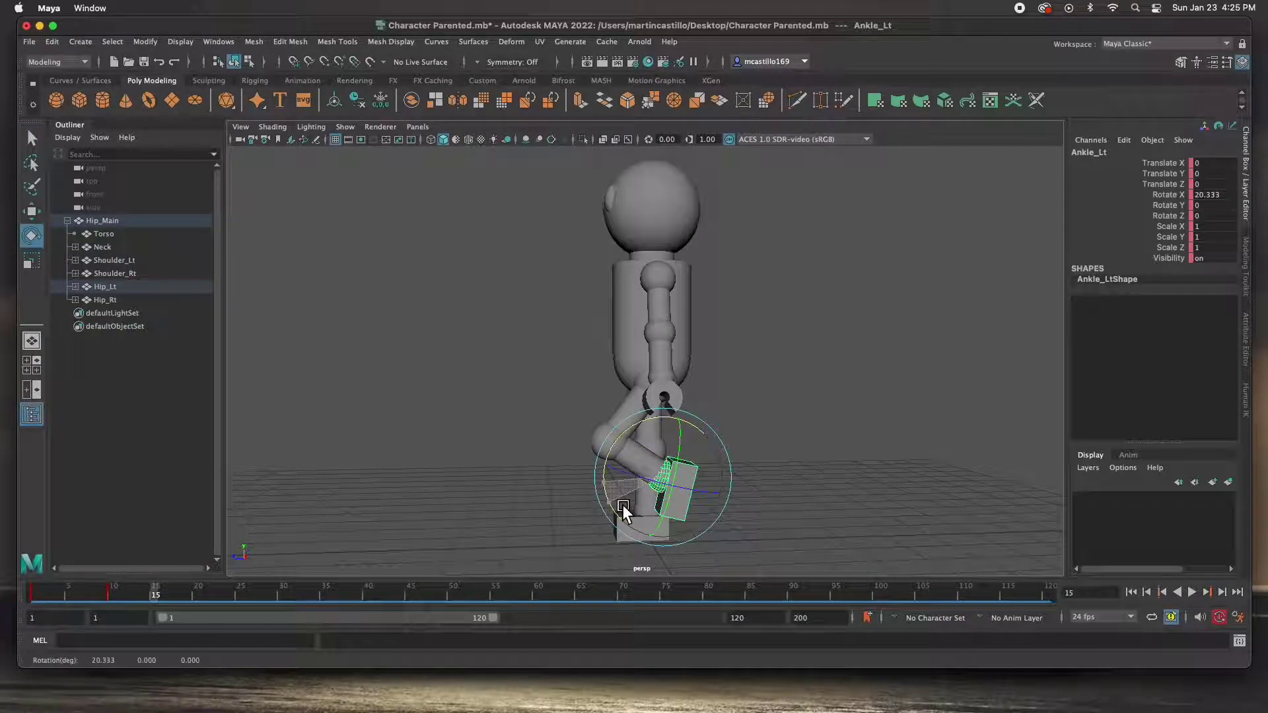
left_click(826, 432)
mouse_move(161, 597)
left_mouse_down()
mouse_move(113, 599)
mouse_move(157, 601)
left_mouse_up()
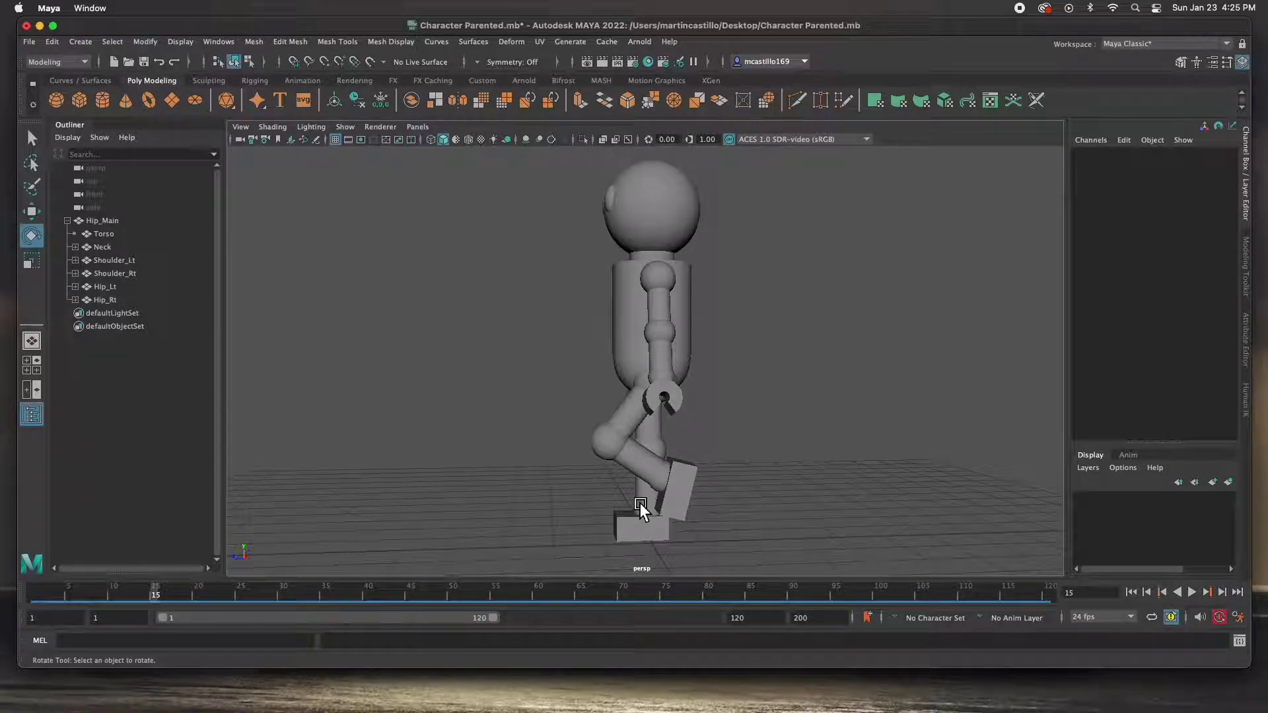
Step: Try moving Hip_Main freehand about 1.7 units forward in Z at frame 15, and undo the move
left_click(631, 373)
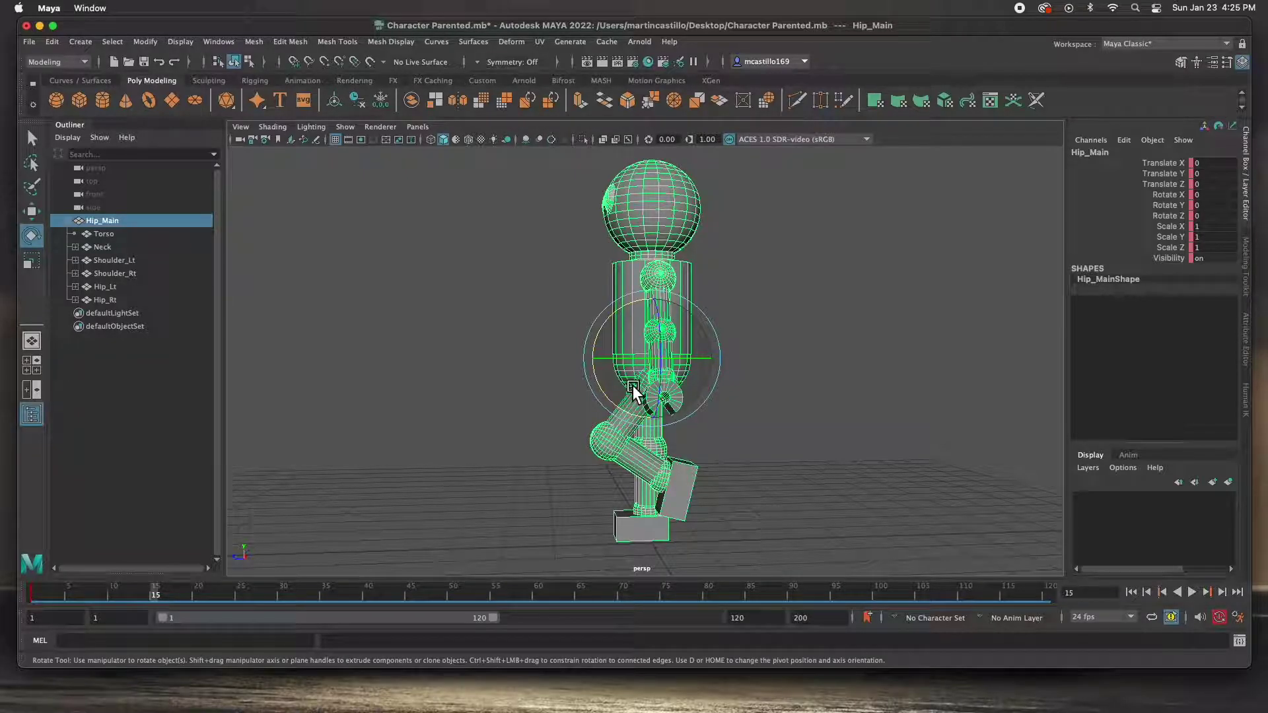
key("w")
left_click_drag(655, 363, 572, 371)
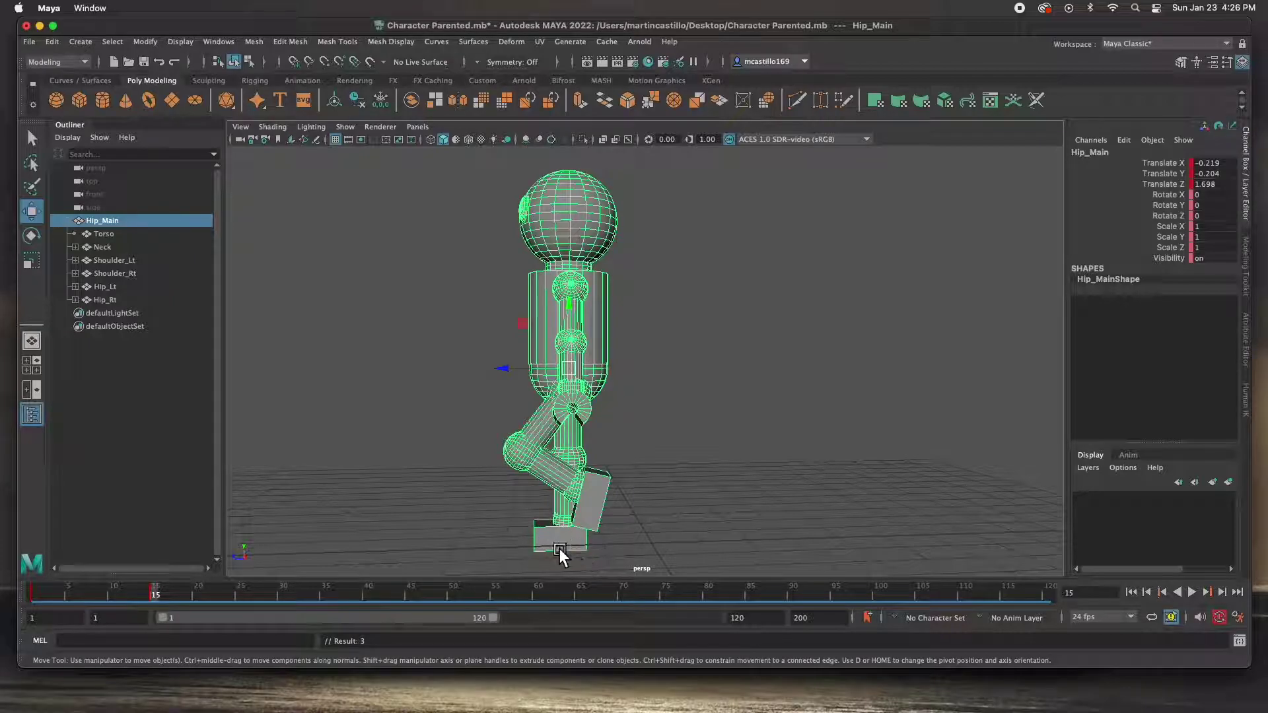
key("ctrl+z")
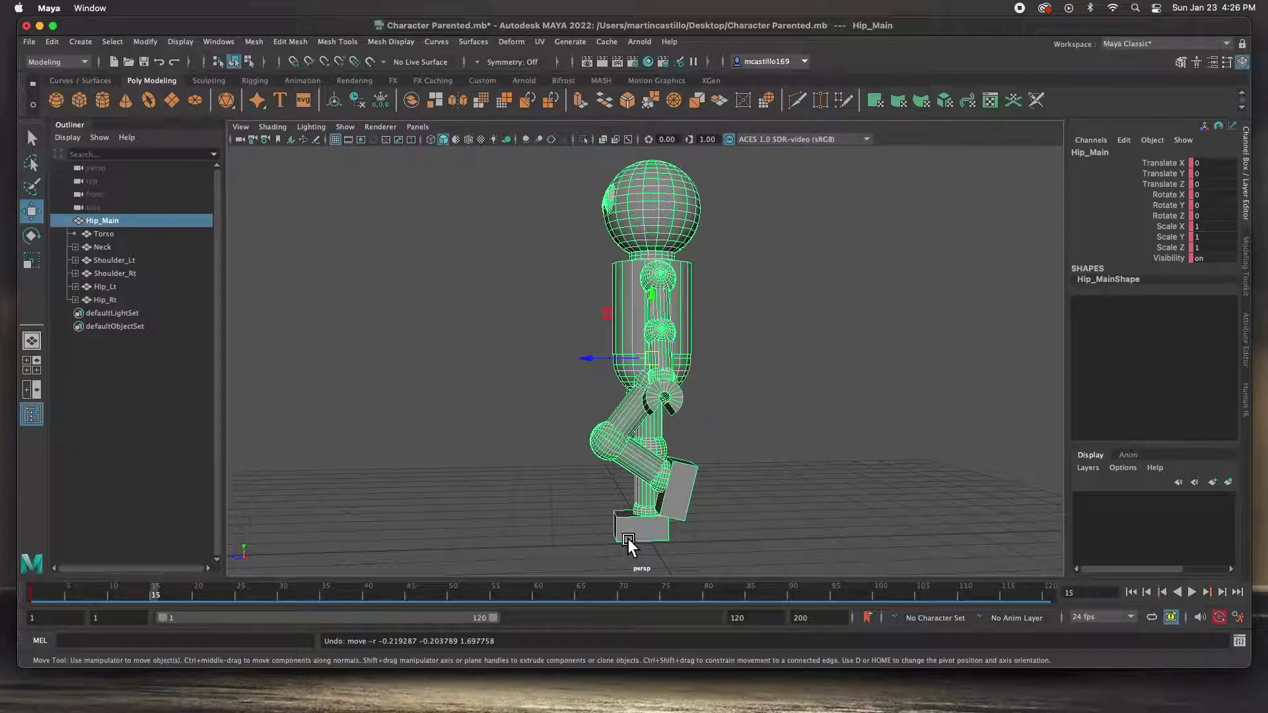
Step: Switch to the side view framed on the character, and open the Grease Pencil tools clear of the timeline
key("space")
key("space")
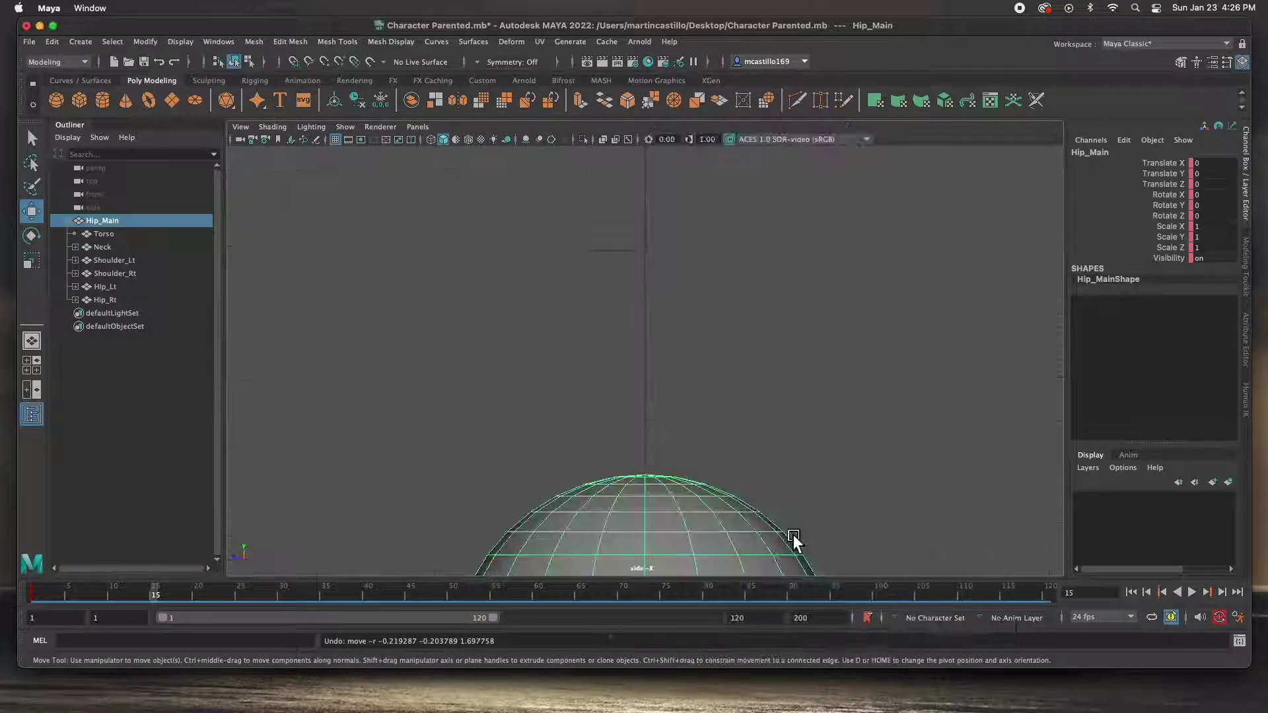
key("f")
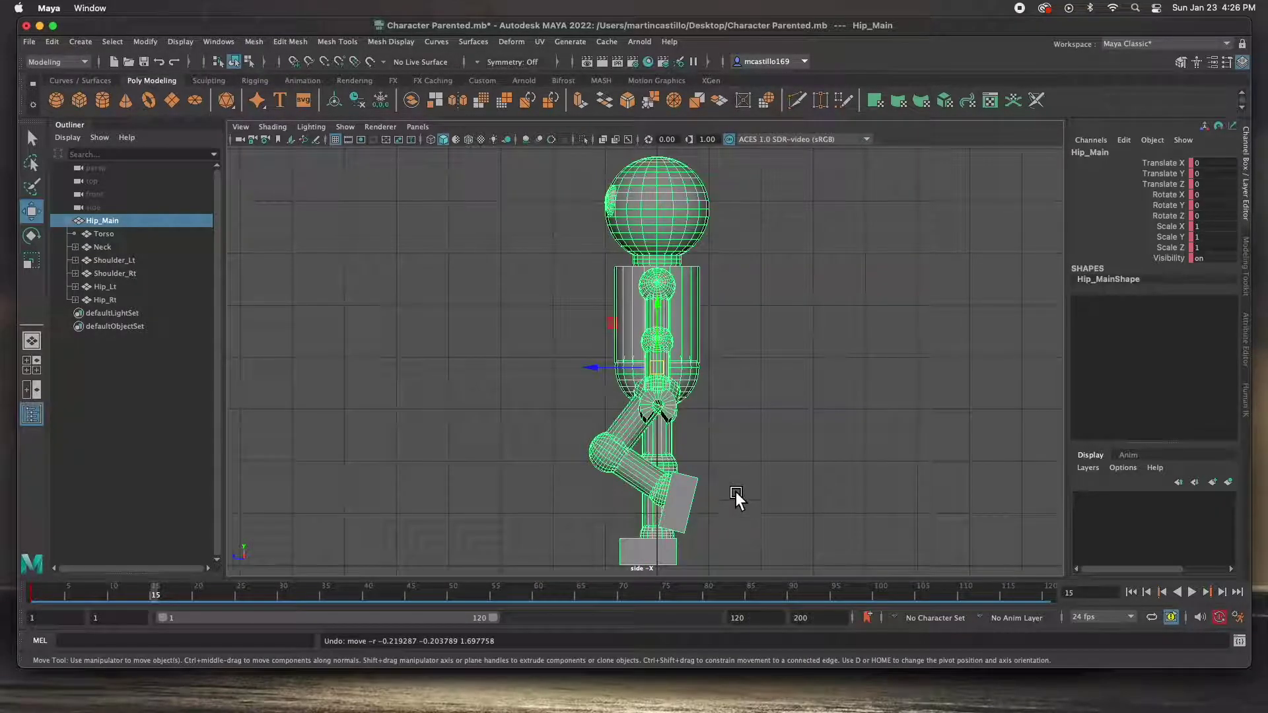
middle_click_drag(766, 505, 762, 451, "alt")
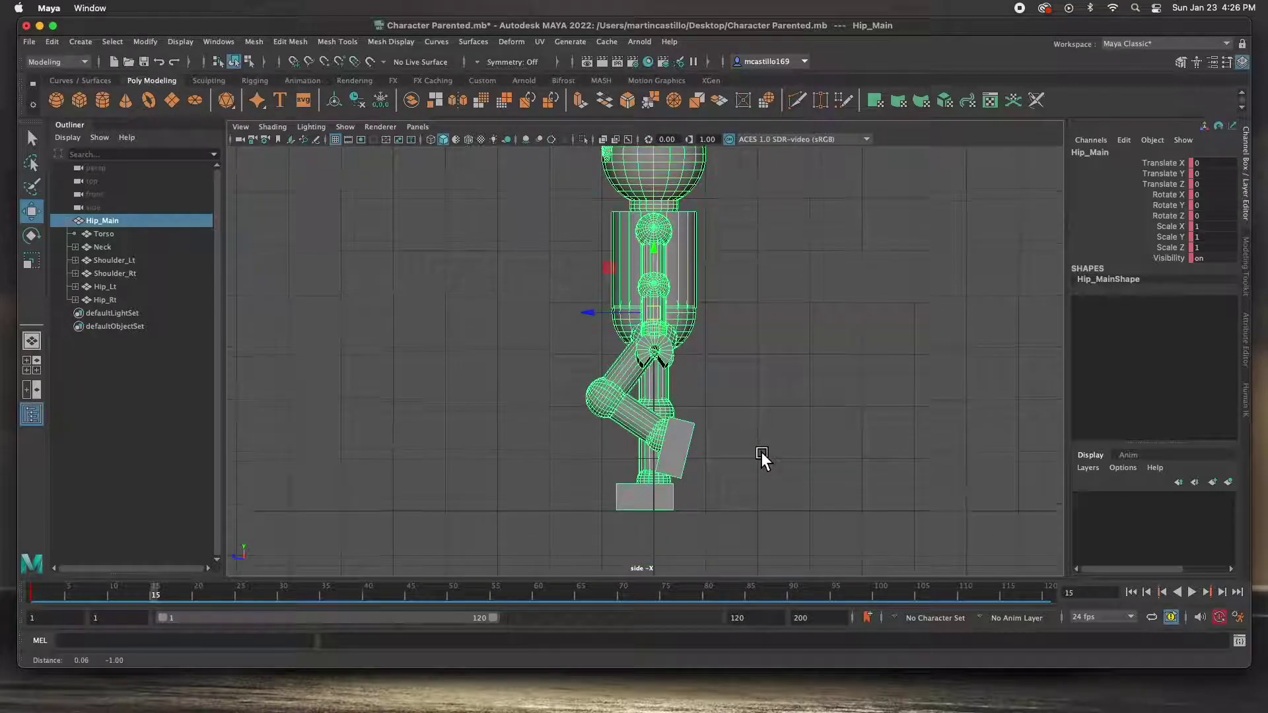
left_click(316, 140)
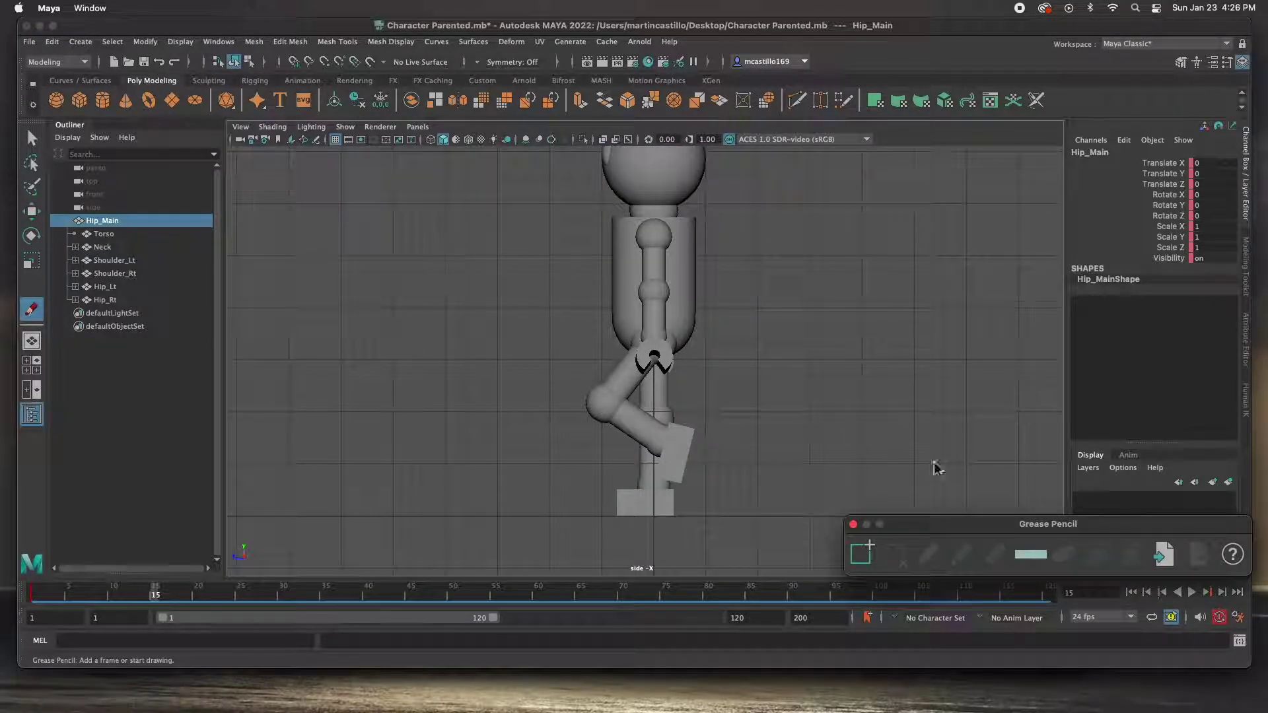
mouse_move(1010, 529)
left_mouse_down()
mouse_move(920, 444)
mouse_move(937, 380)
left_mouse_up()
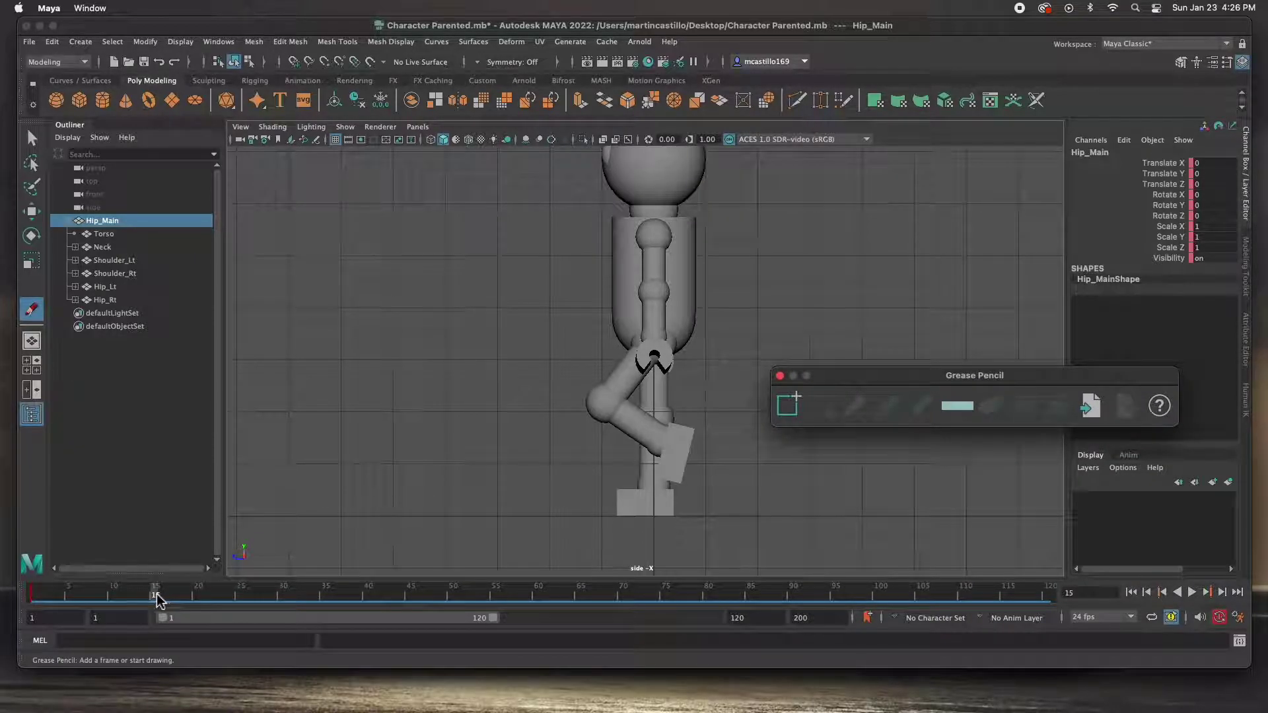
Step: Try a Grease Pencil stroke beside the hip at frame 15, undo it, and return to the Select tool
left_click(693, 353)
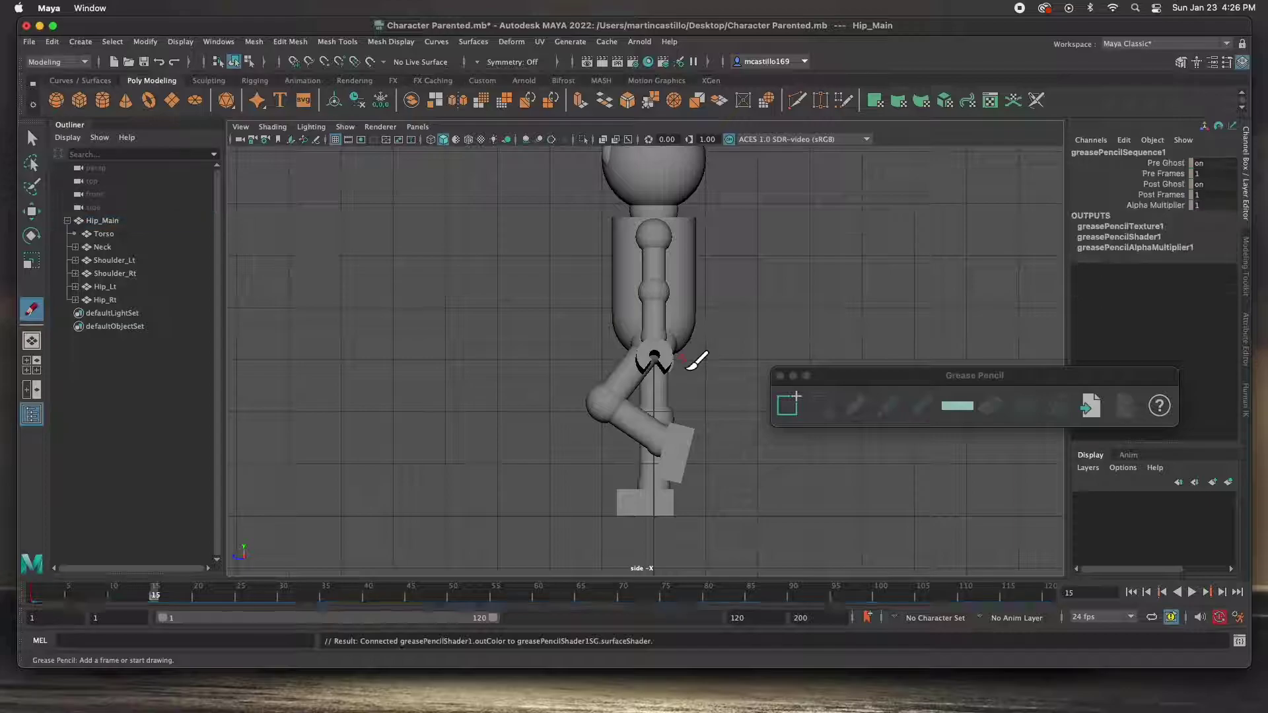
key("super+z")
left_click(31, 138)
left_click(688, 338)
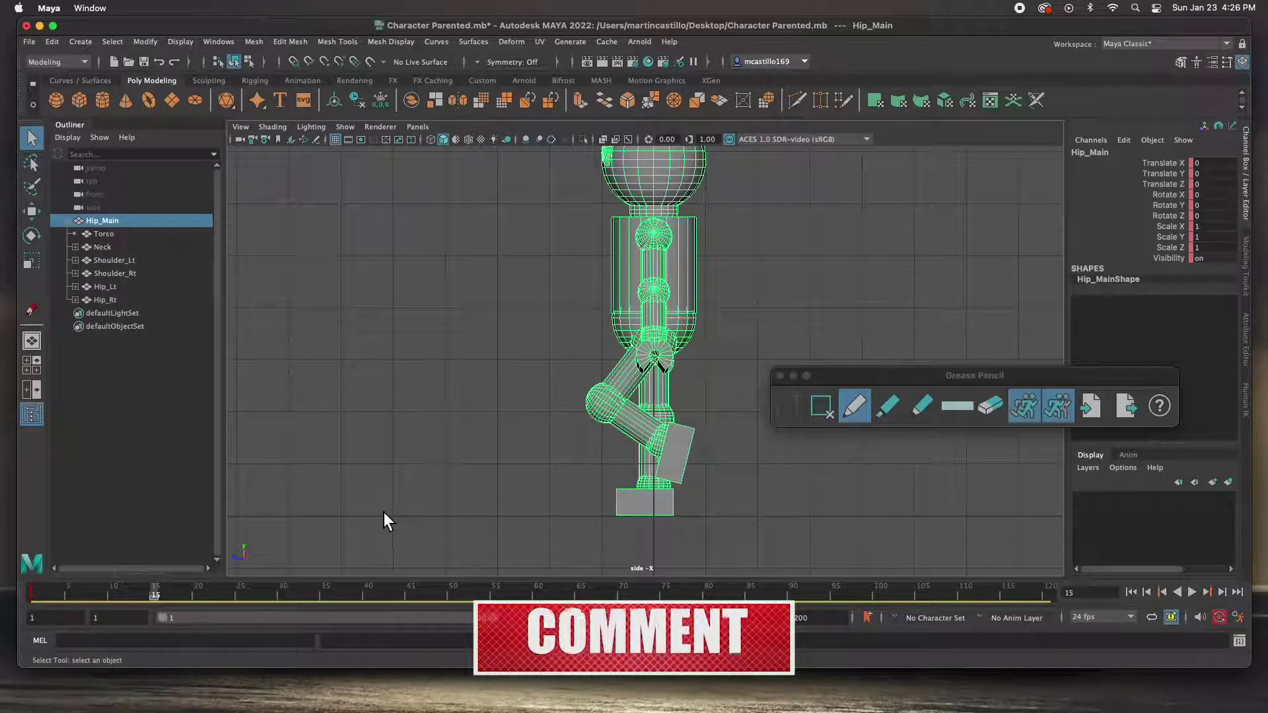
Step: Set keyframes on Hip_Main at frames 10 and 15 to hold the body in its starting position
left_click(117, 596)
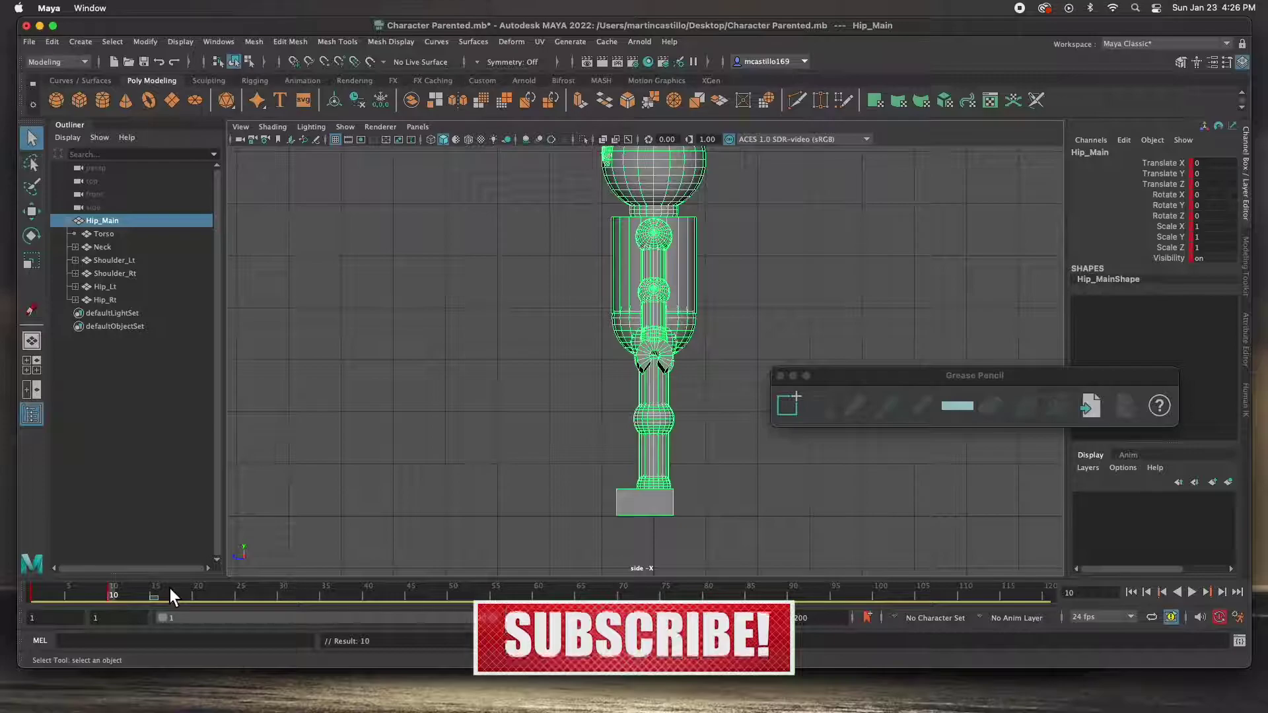
mouse_move(113, 593)
left_mouse_down()
mouse_move(38, 603)
mouse_move(157, 608)
left_mouse_up()
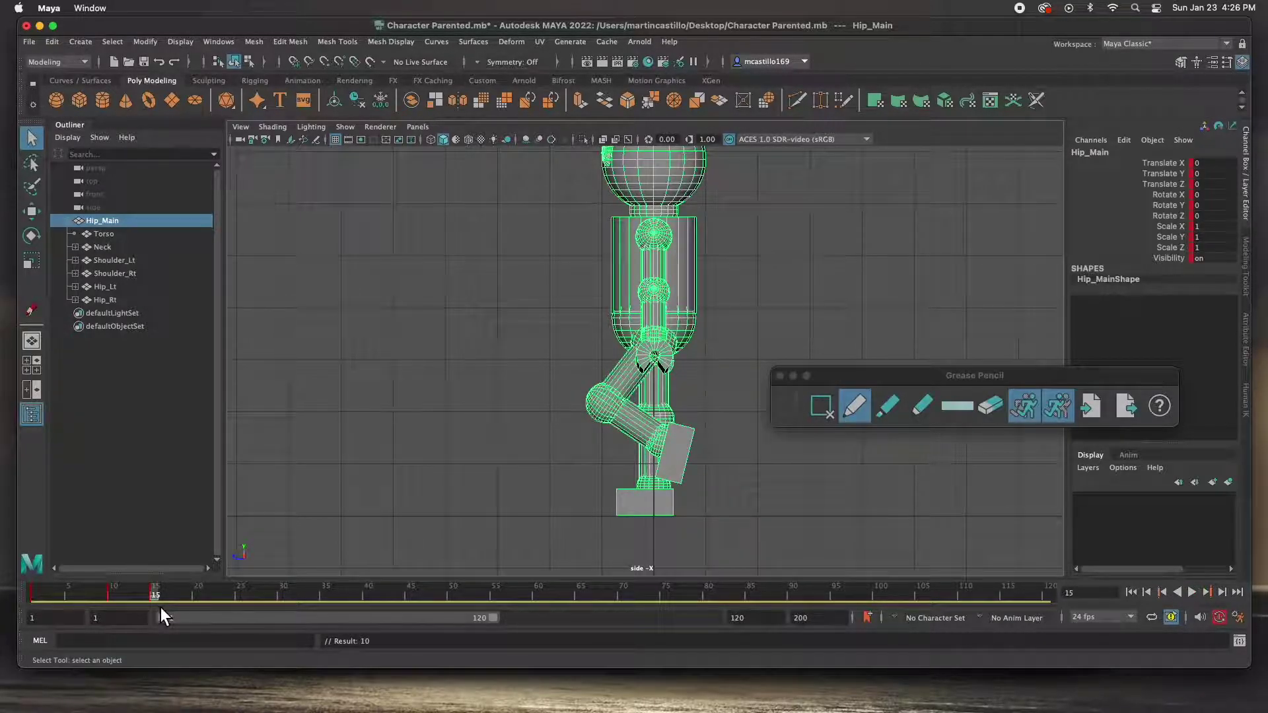
key("alt+v")
Step: Add a Grease Pencil frame at frame 20 and trace the planted right foot's outline, with a diagonal mark off its front lower corner
left_click(203, 601)
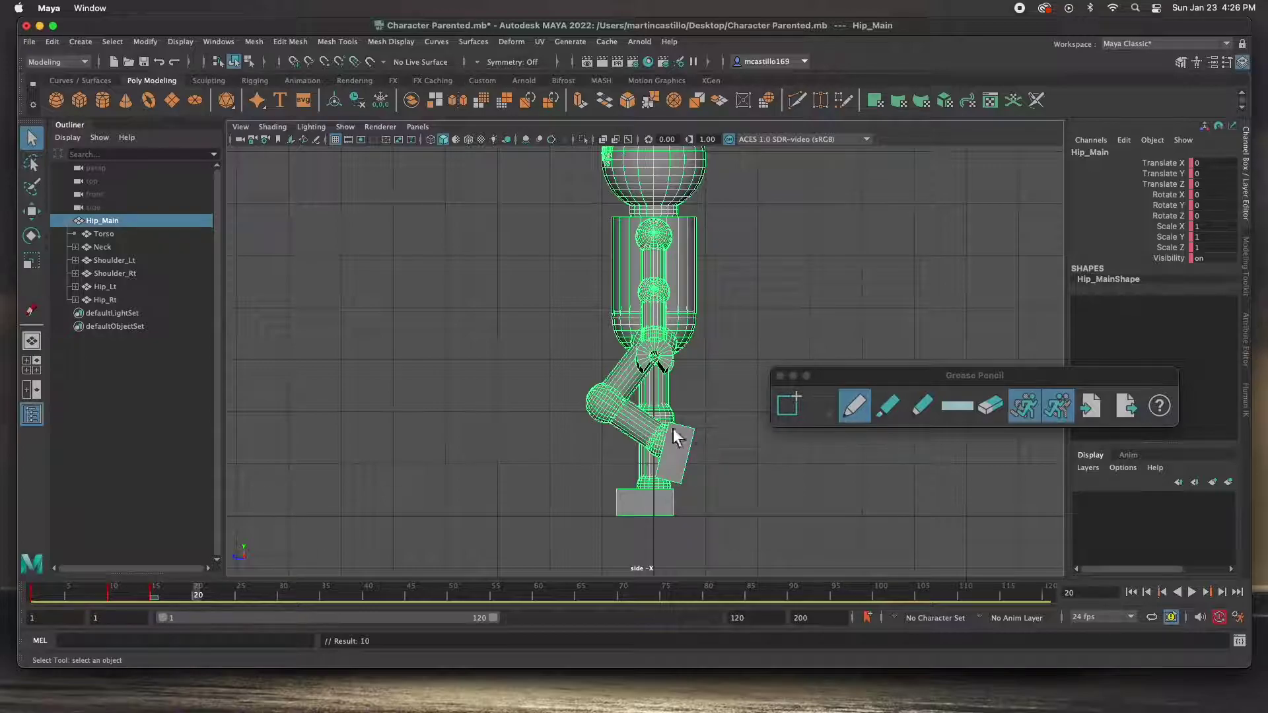
left_click(788, 405)
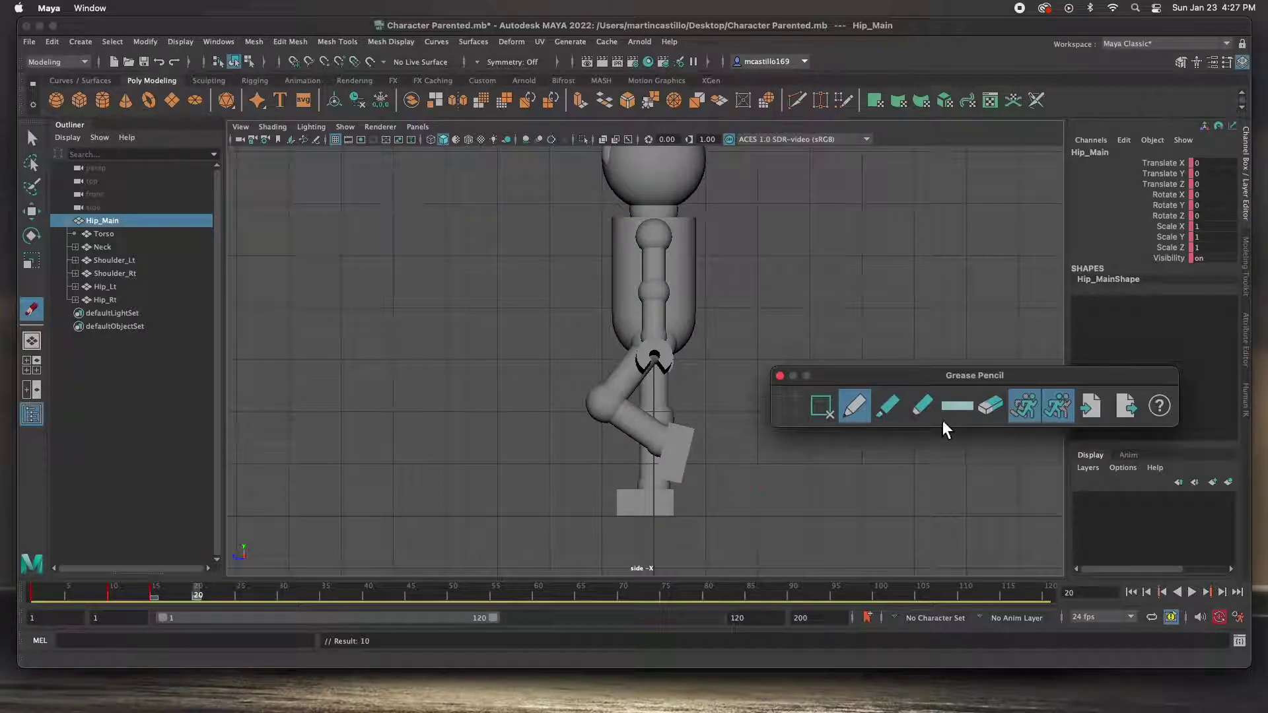
left_click(678, 491)
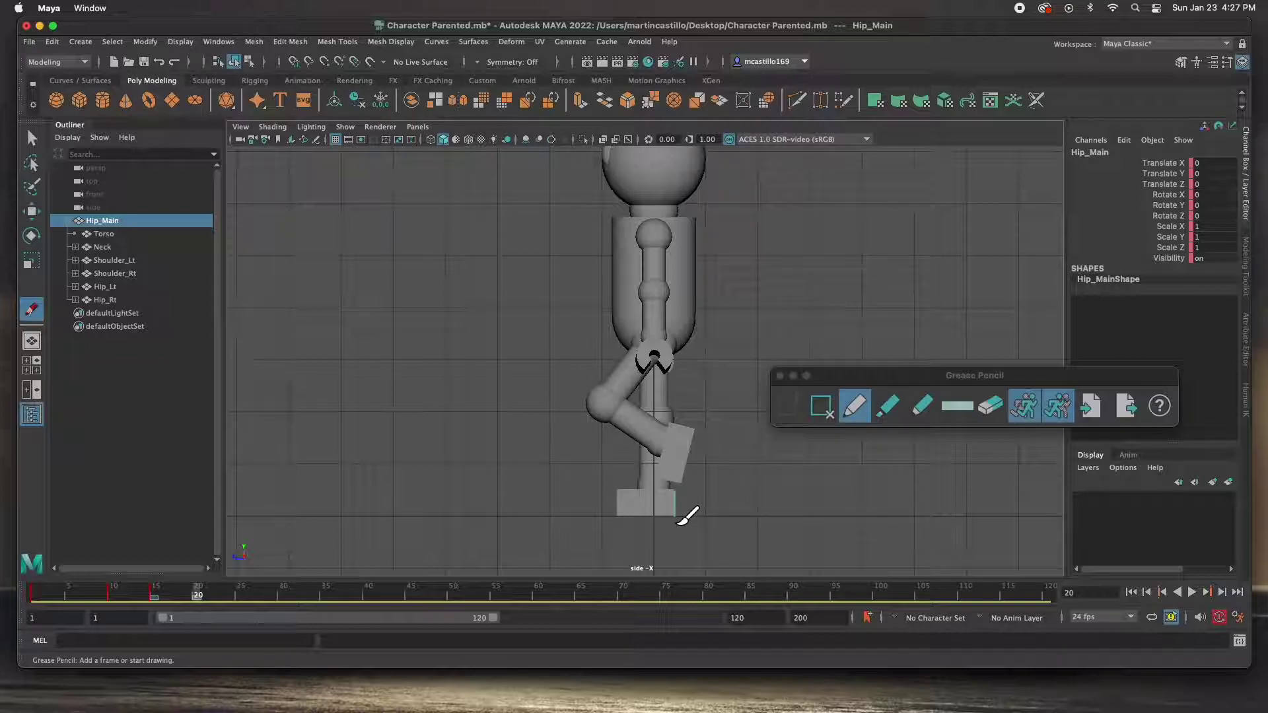
mouse_move(658, 526)
left_mouse_down()
mouse_move(630, 518)
mouse_move(615, 491)
left_mouse_up()
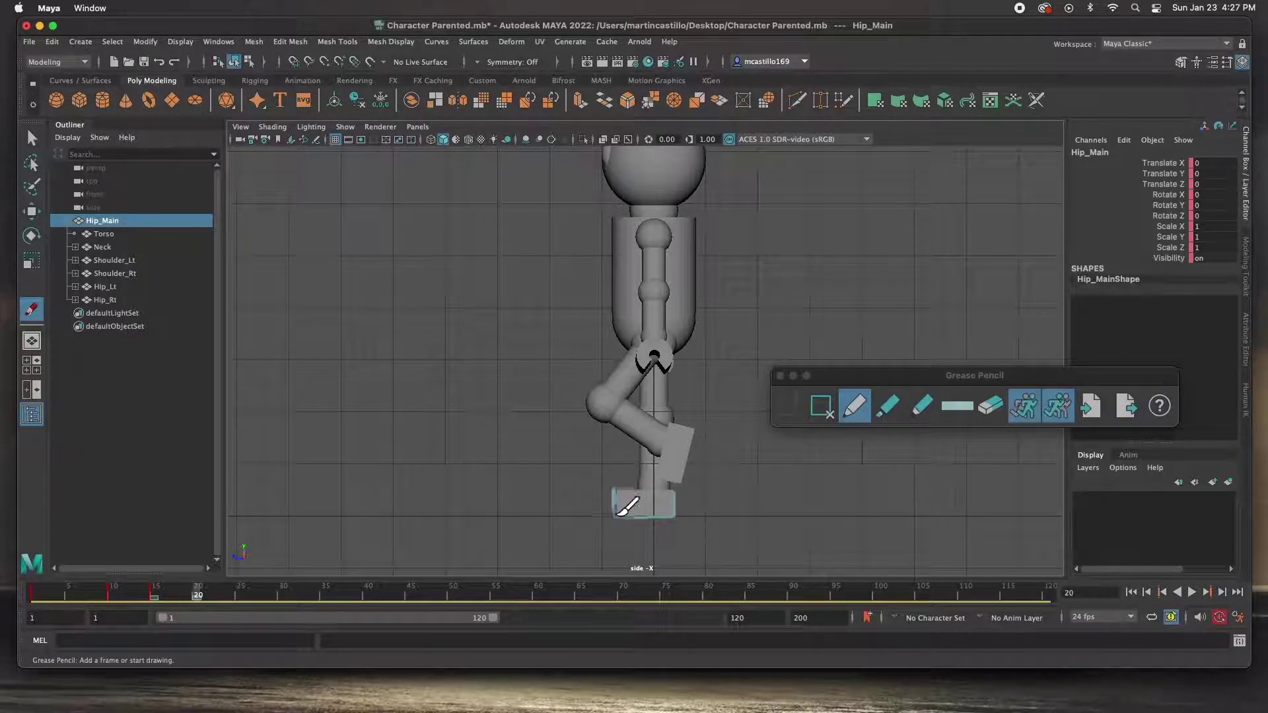
left_click(615, 514)
left_click_drag(615, 518, 596, 536)
left_click(31, 138)
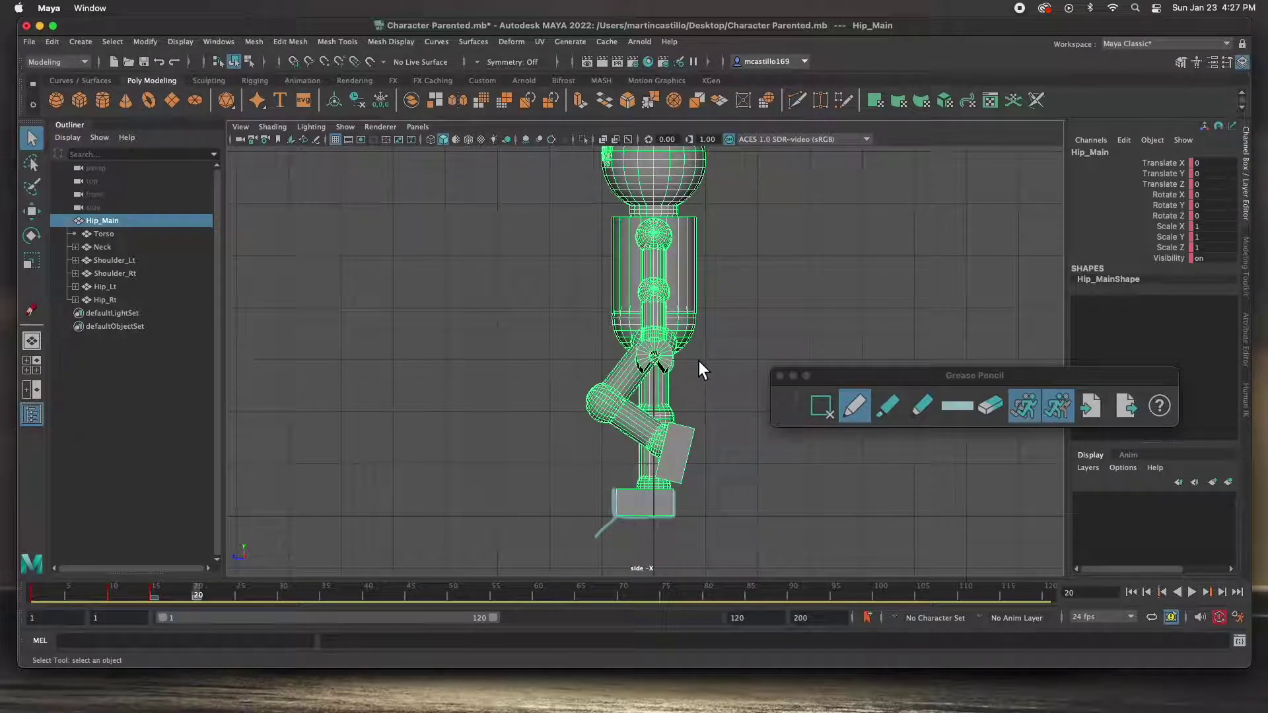
Step: Move Hip_Main at frame 20 forward to about 1.95 in Z and down to about -0.48 in Y
key("w")
left_click_drag(663, 327, 563, 354)
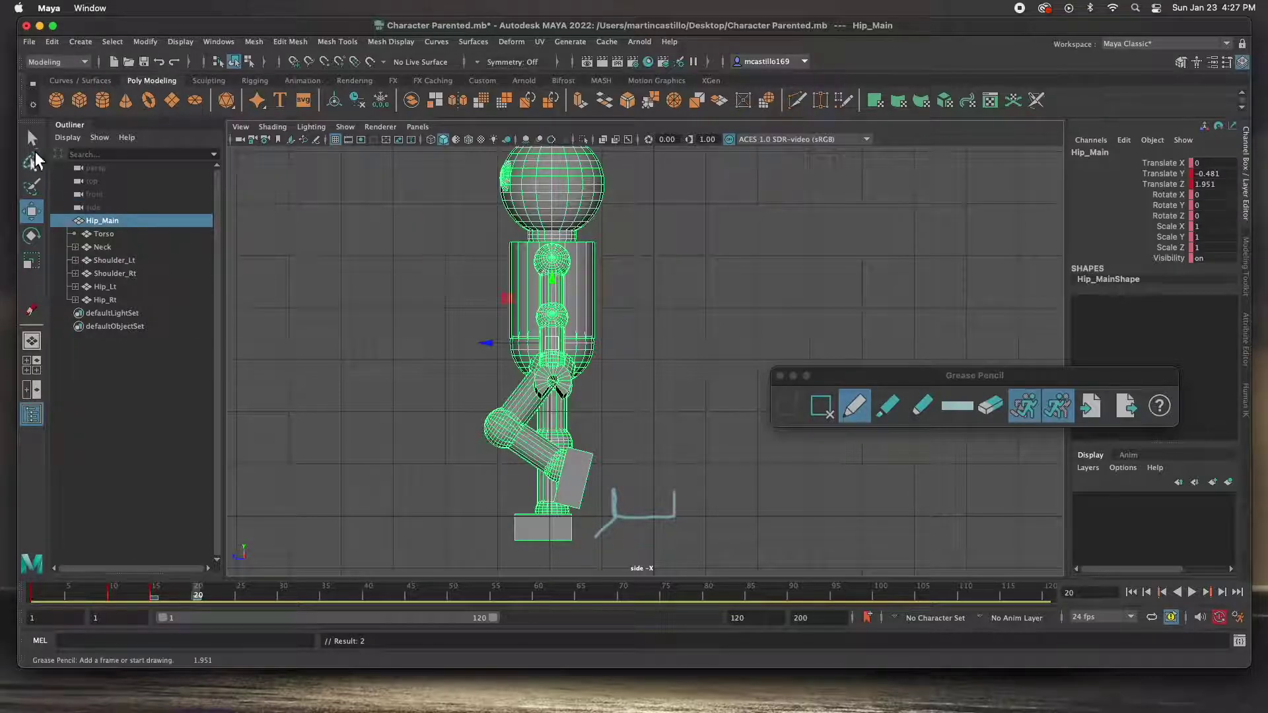
left_click(32, 204)
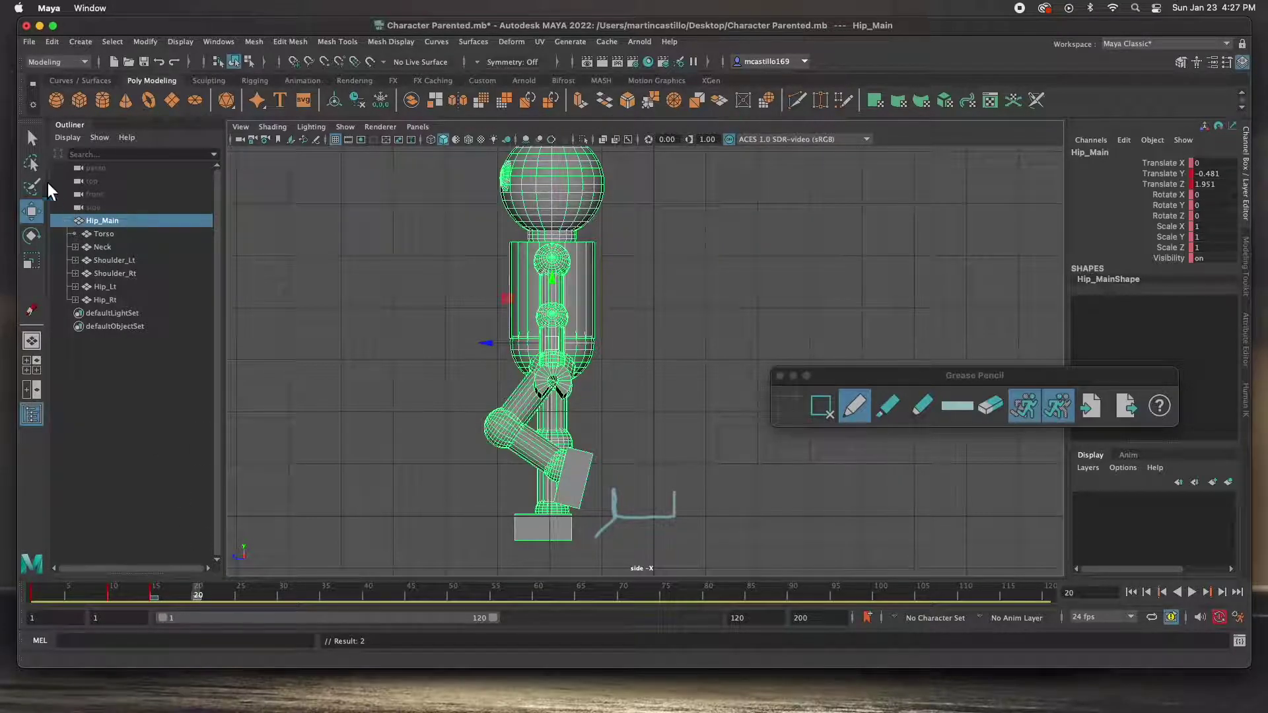
left_click(32, 138)
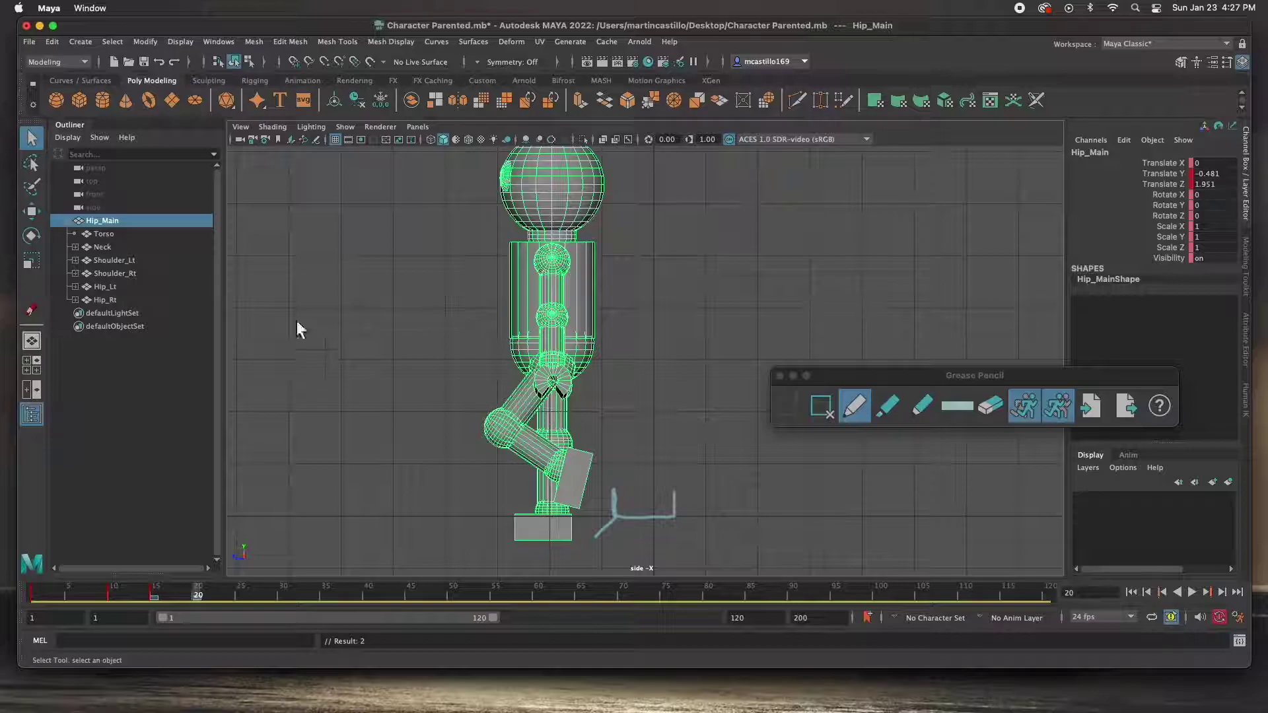
Step: Set a keyframe on the unrotated right hip at frame 15
left_click(105, 299)
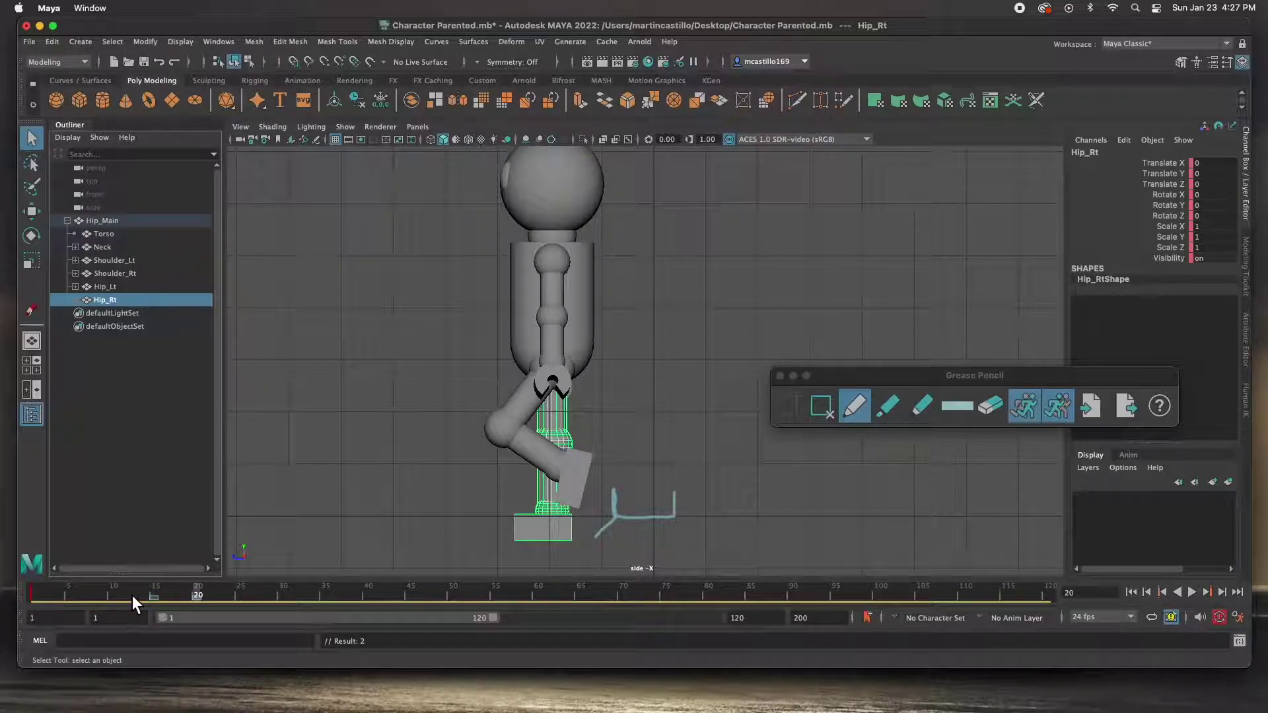
left_click_drag(197, 596, 160, 599)
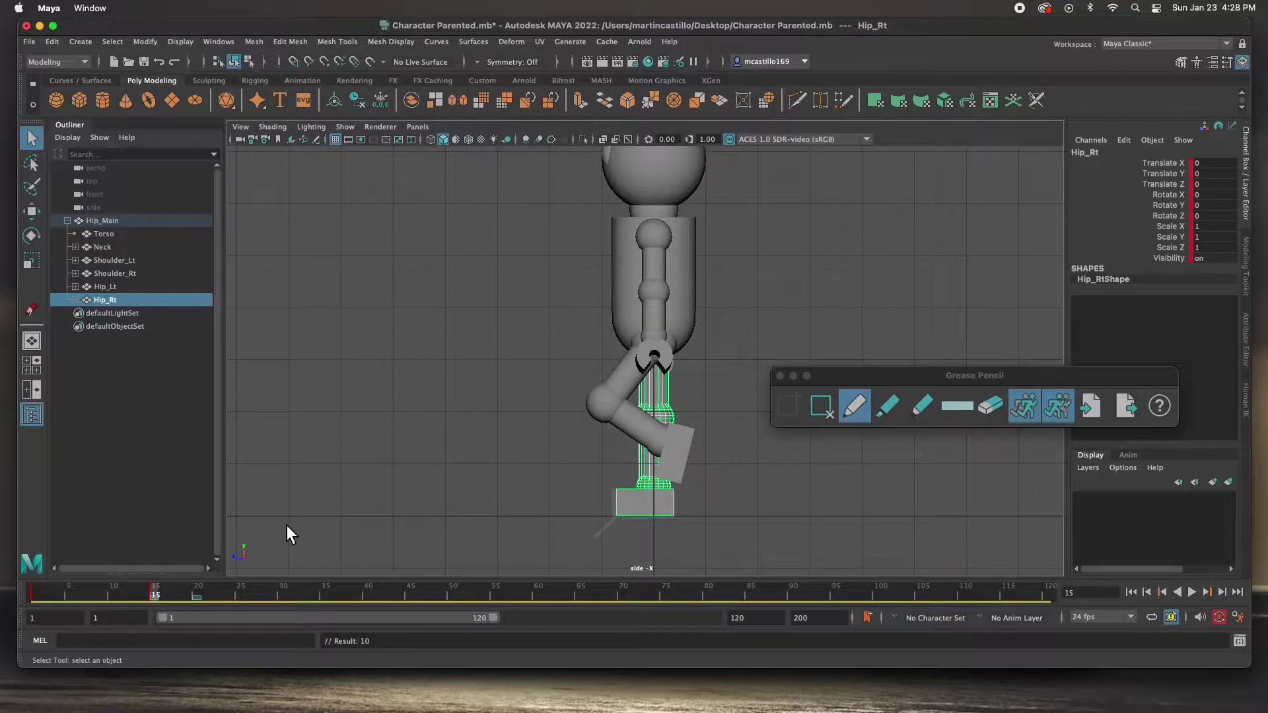
Step: Rotate the right hip at frame 20 backward to about 14.3 degrees in X
left_click_drag(159, 596, 199, 598)
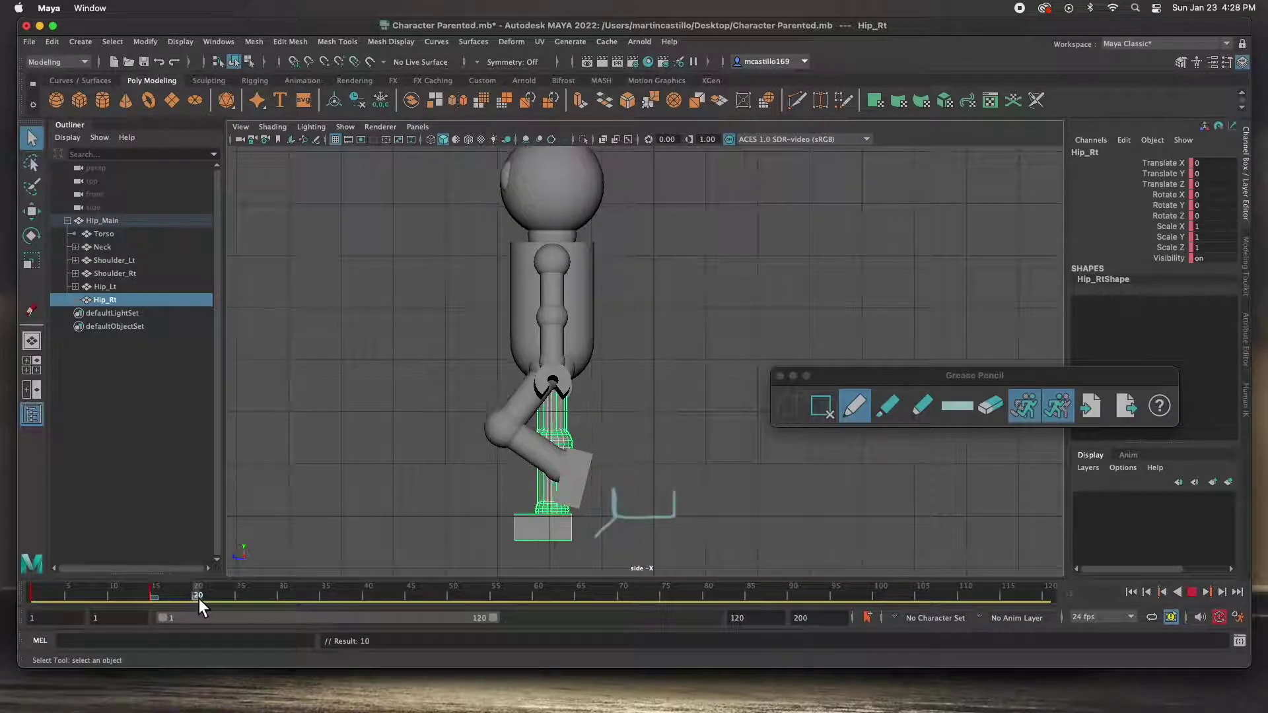
key("e")
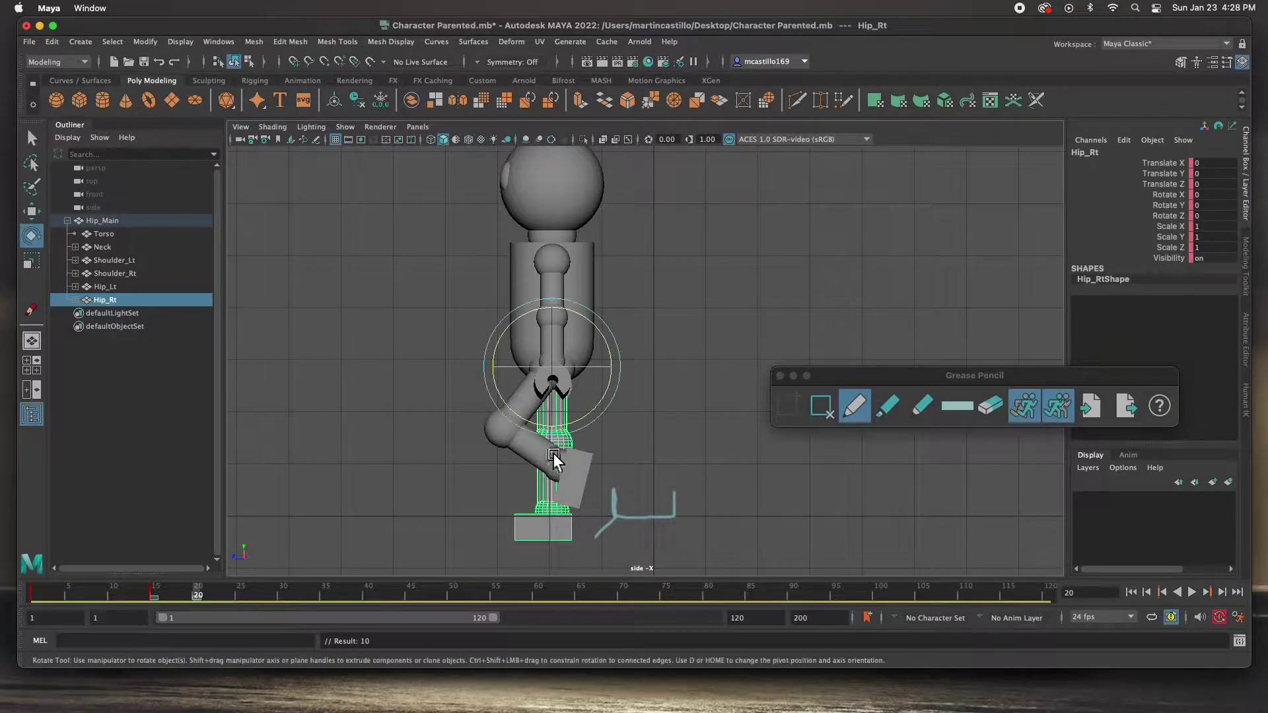
left_click_drag(589, 419, 643, 386)
left_click_drag(644, 383, 644, 383)
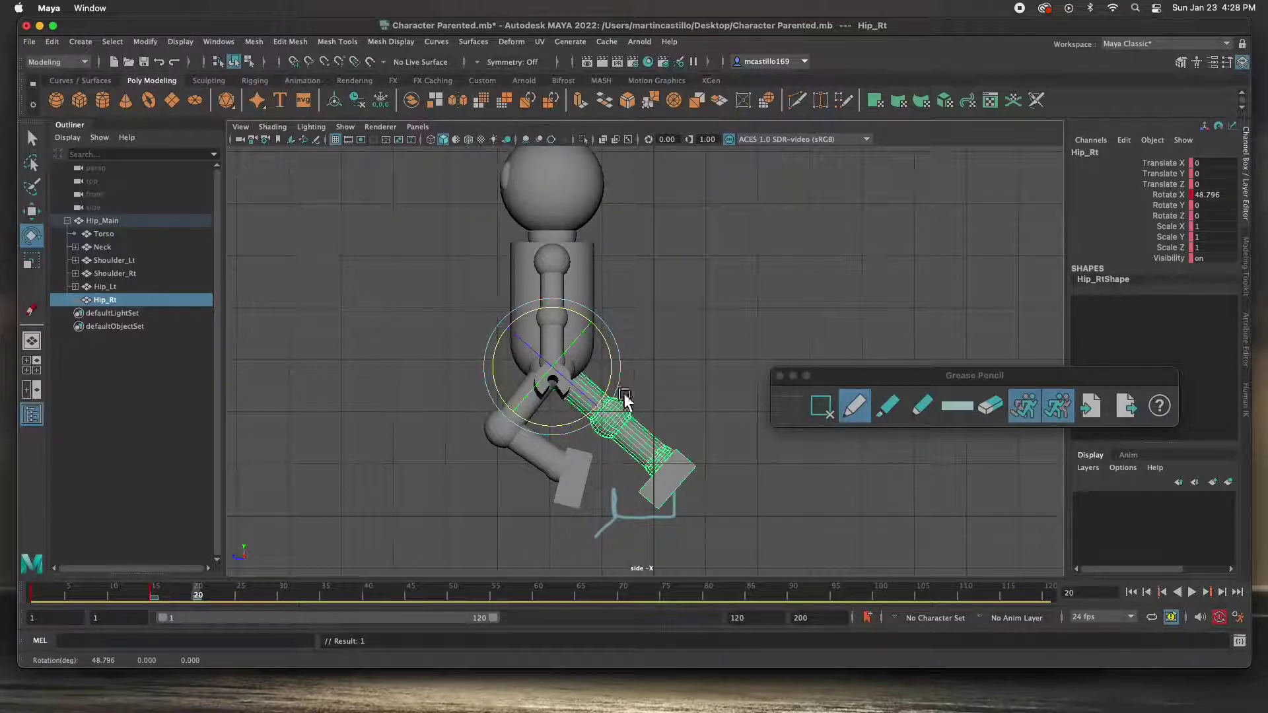
left_click_drag(617, 362, 601, 391)
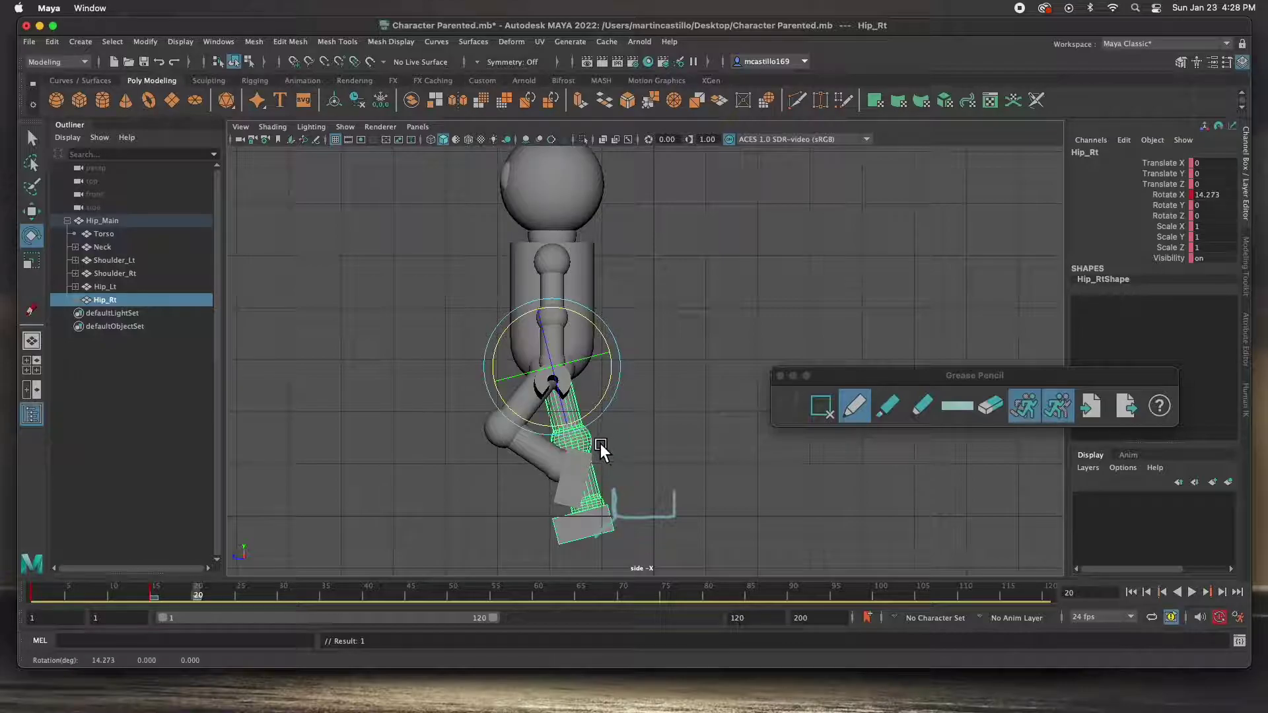
Step: Set a keyframe on the unrotated right knee at frame 15
left_click(594, 440)
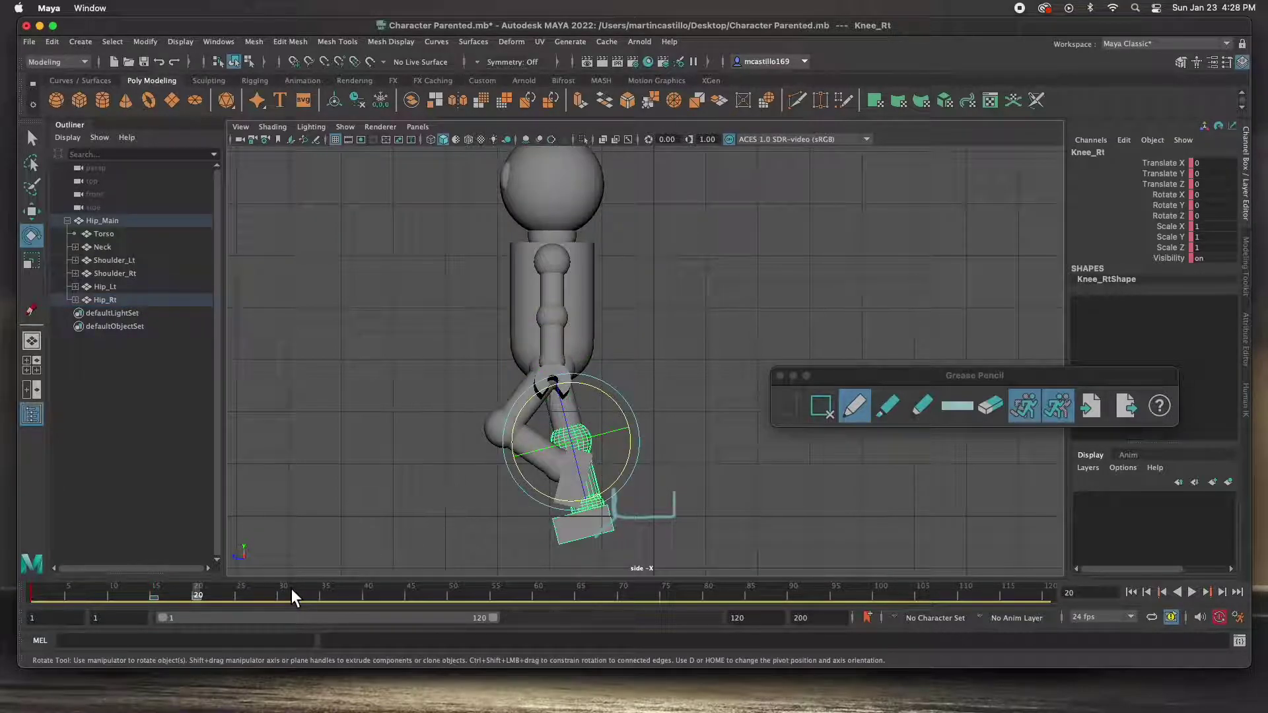
left_click_drag(197, 595, 160, 601)
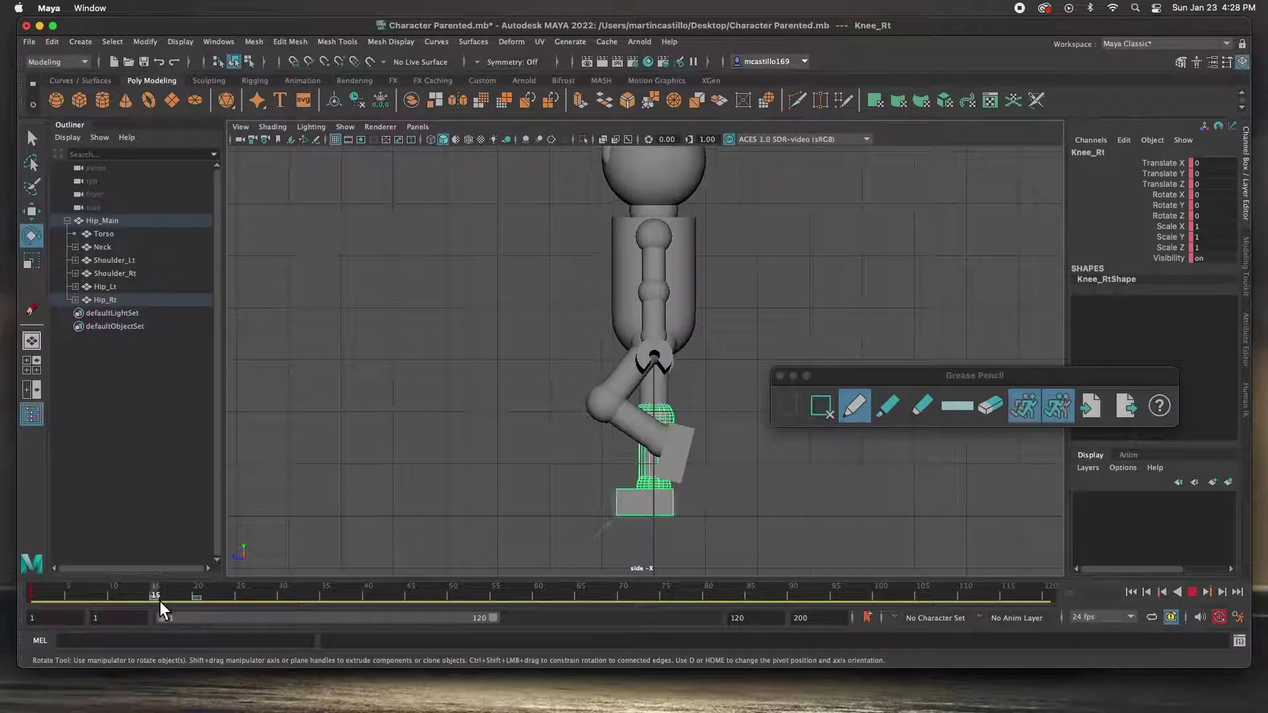
key("s")
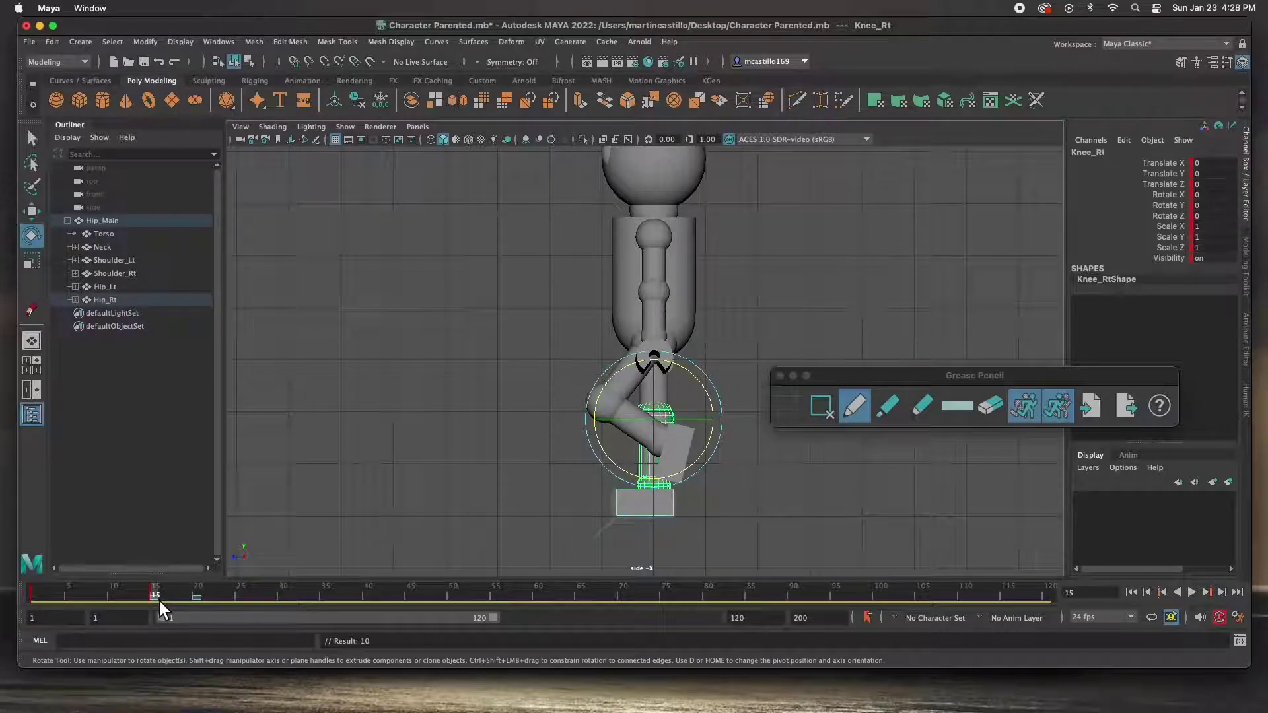
Step: Bend the right knee at frame 20 to about 50.9 degrees in X so the toe reaches the traced footprint
left_click_drag(159, 597, 196, 597)
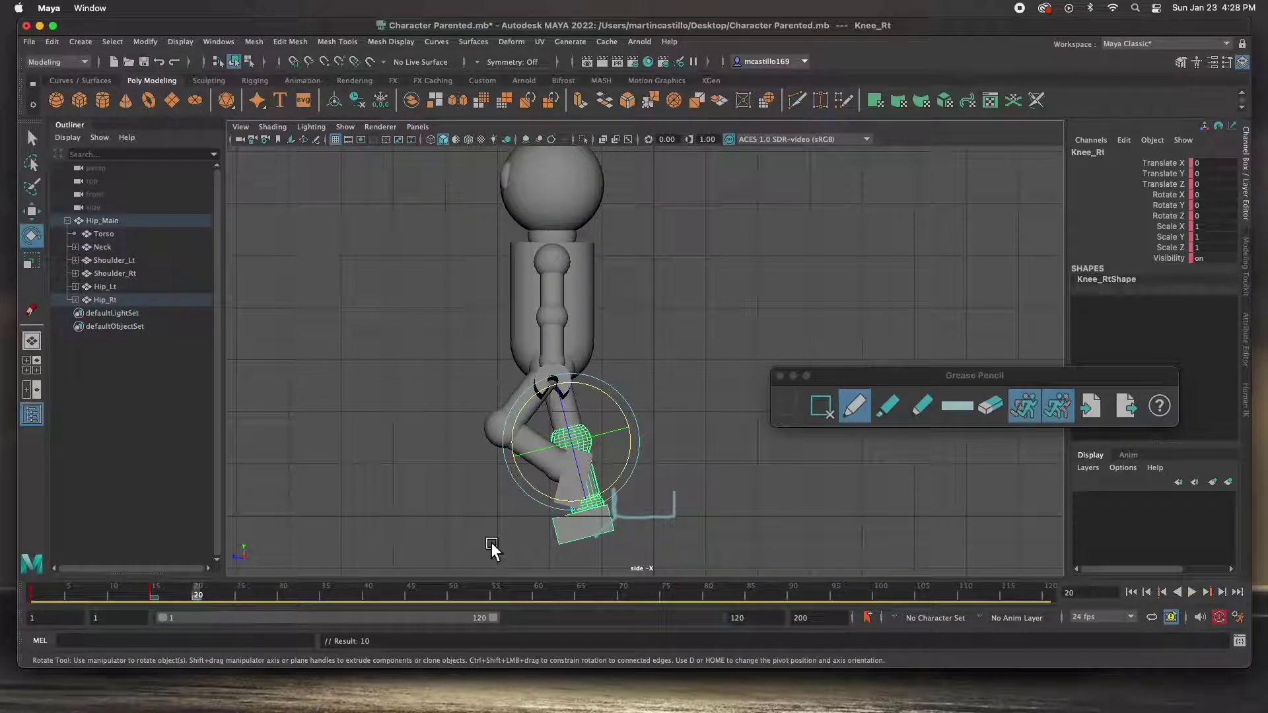
left_click_drag(616, 491, 656, 449)
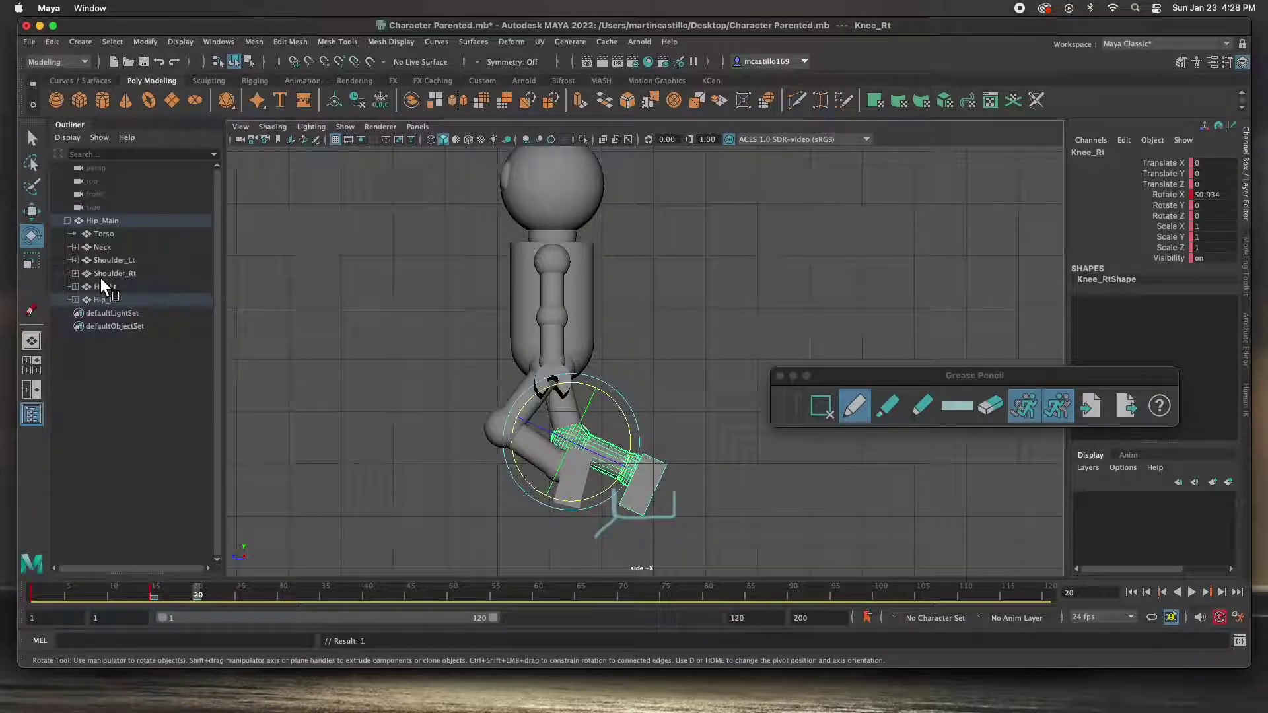
left_click(104, 299)
mouse_move(608, 394)
left_mouse_down()
mouse_move(600, 405)
mouse_move(609, 393)
left_mouse_up()
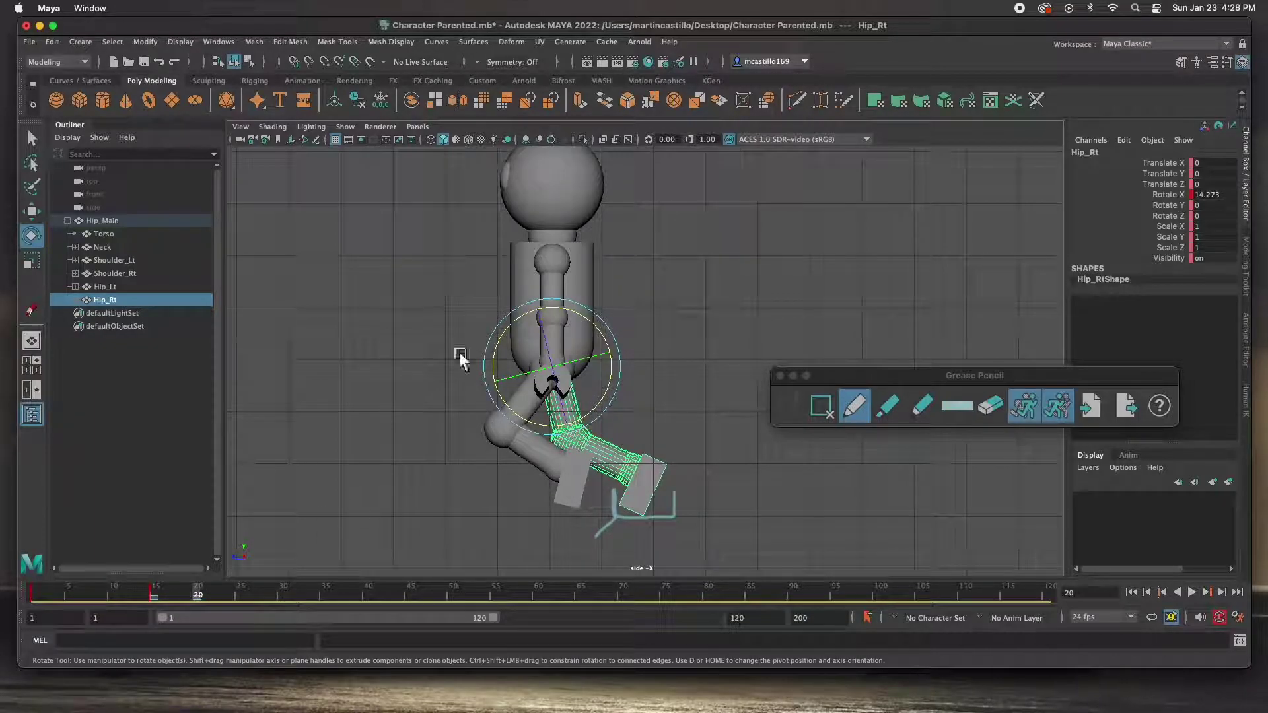
Step: Move Hip_Main at frame 20 further forward to about 2.42 in Z
left_click(32, 139)
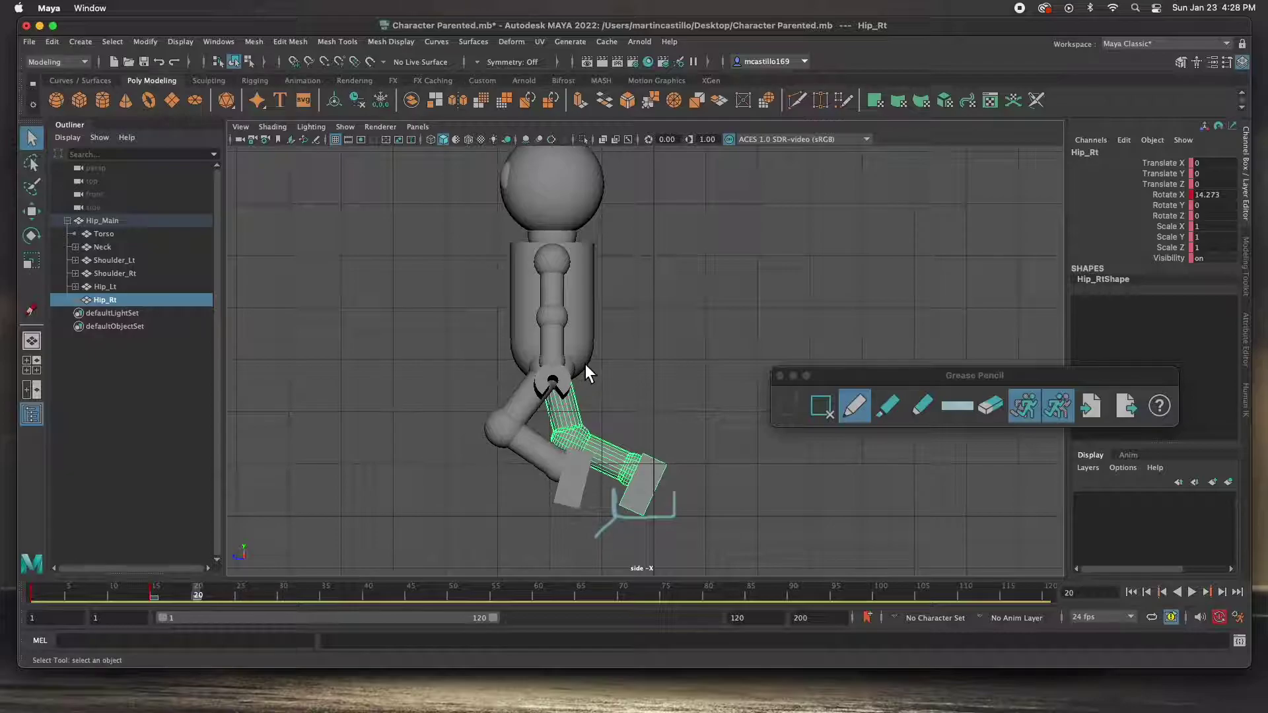
key("Up")
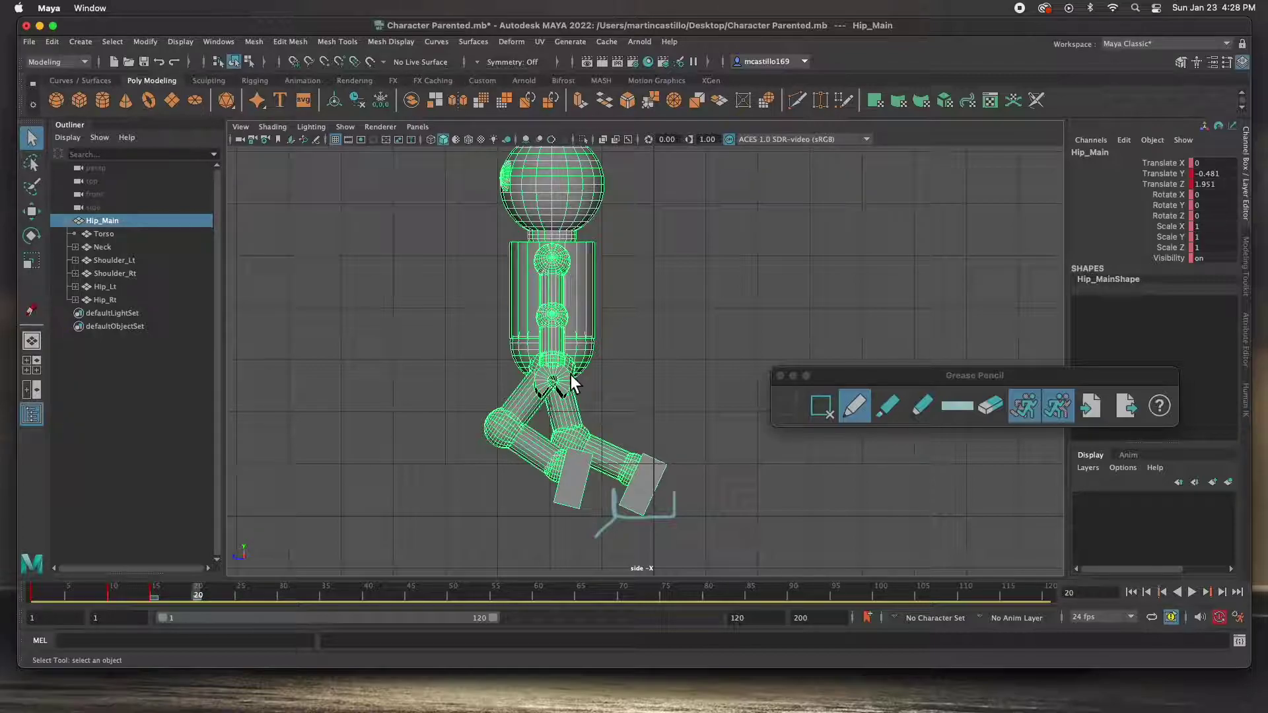
key("w")
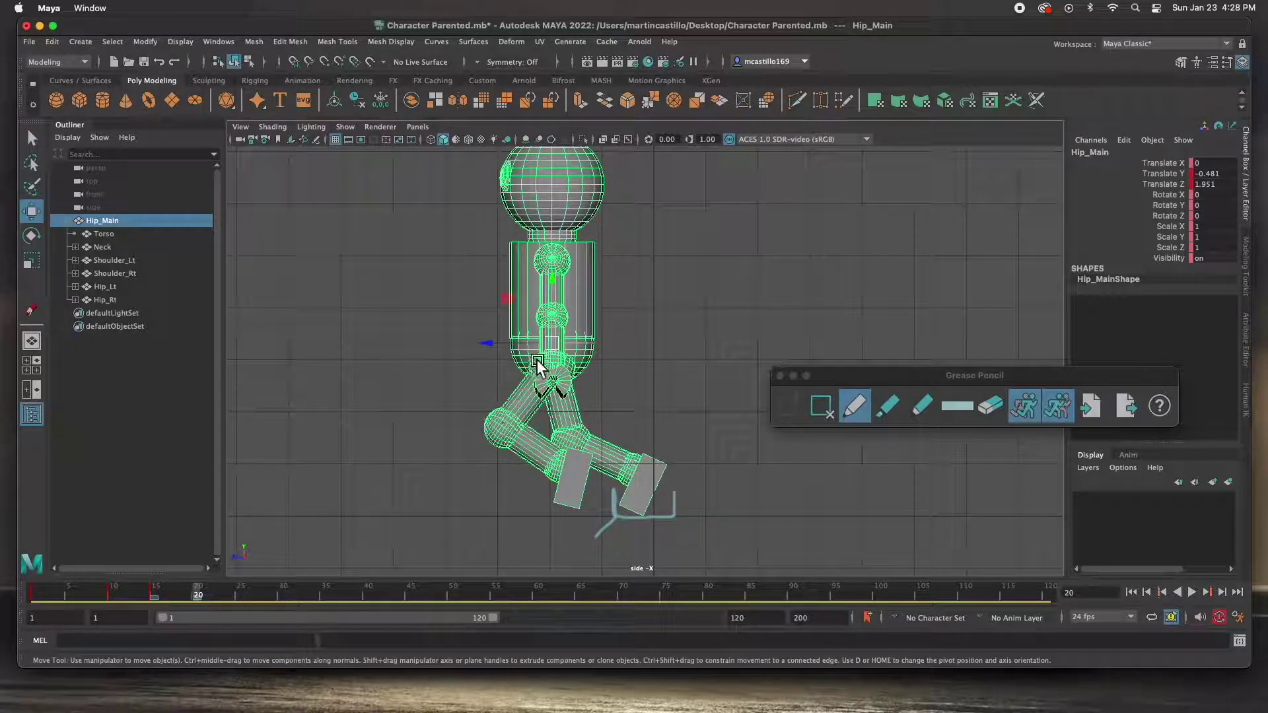
middle_click_drag(552, 359, 529, 362)
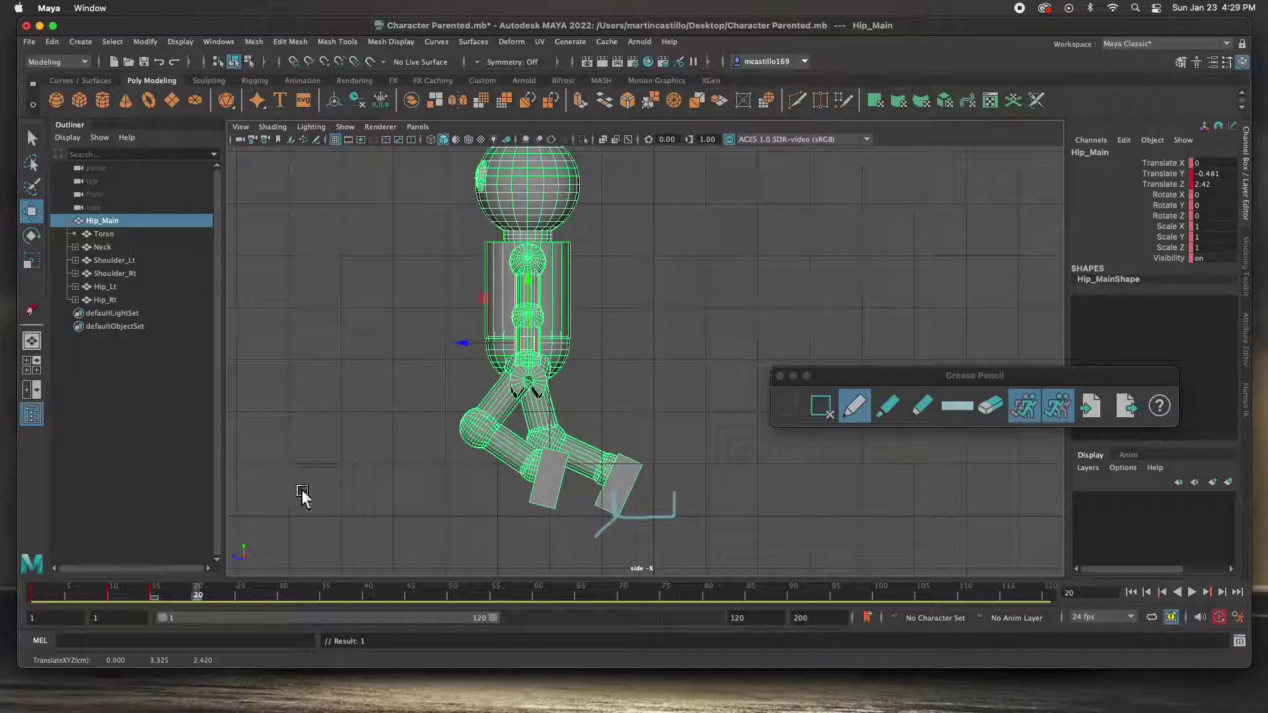
Step: Straighten the left knee at frame 20 to about 3.6 degrees in X, extending the leg forward
left_click(105, 288)
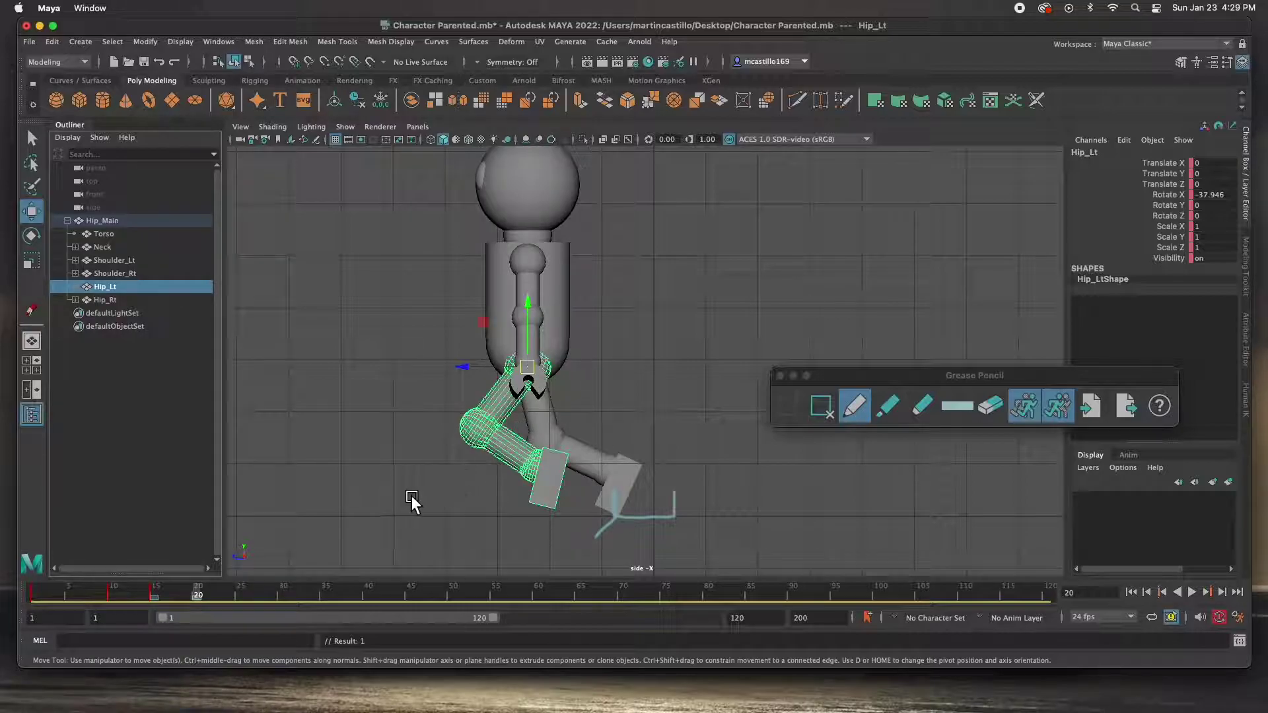
left_click(480, 441)
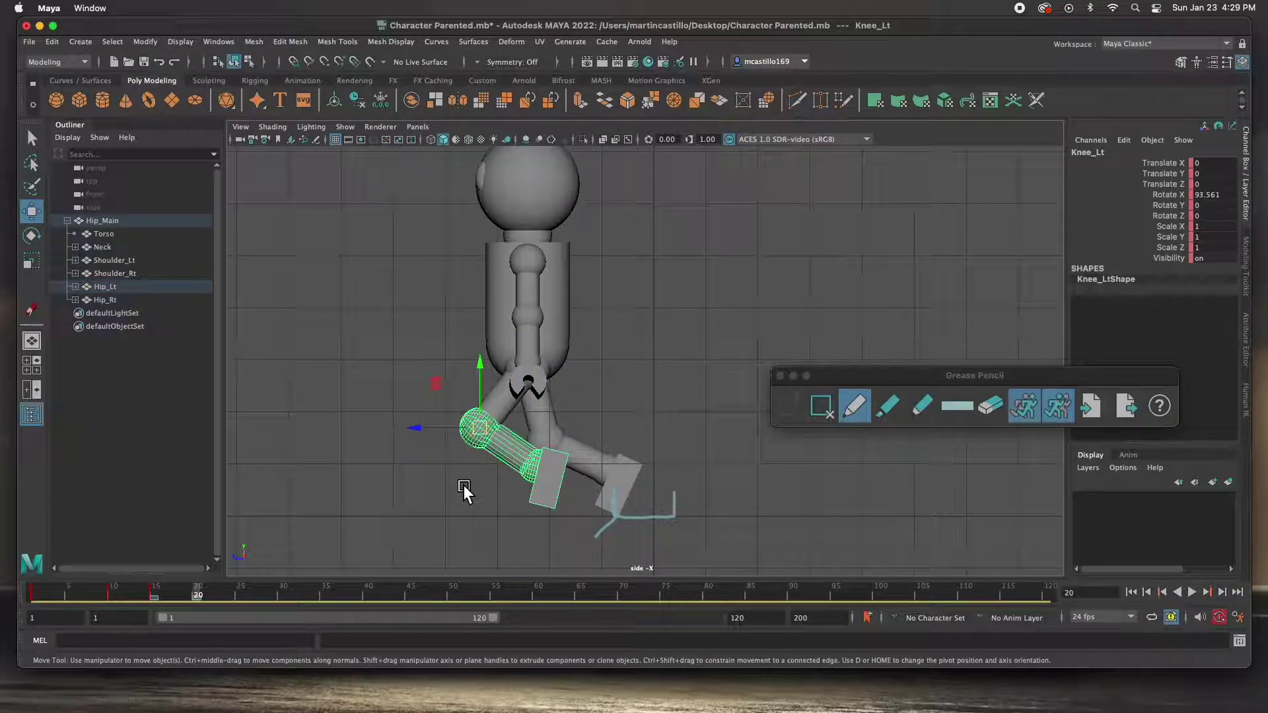
key("e")
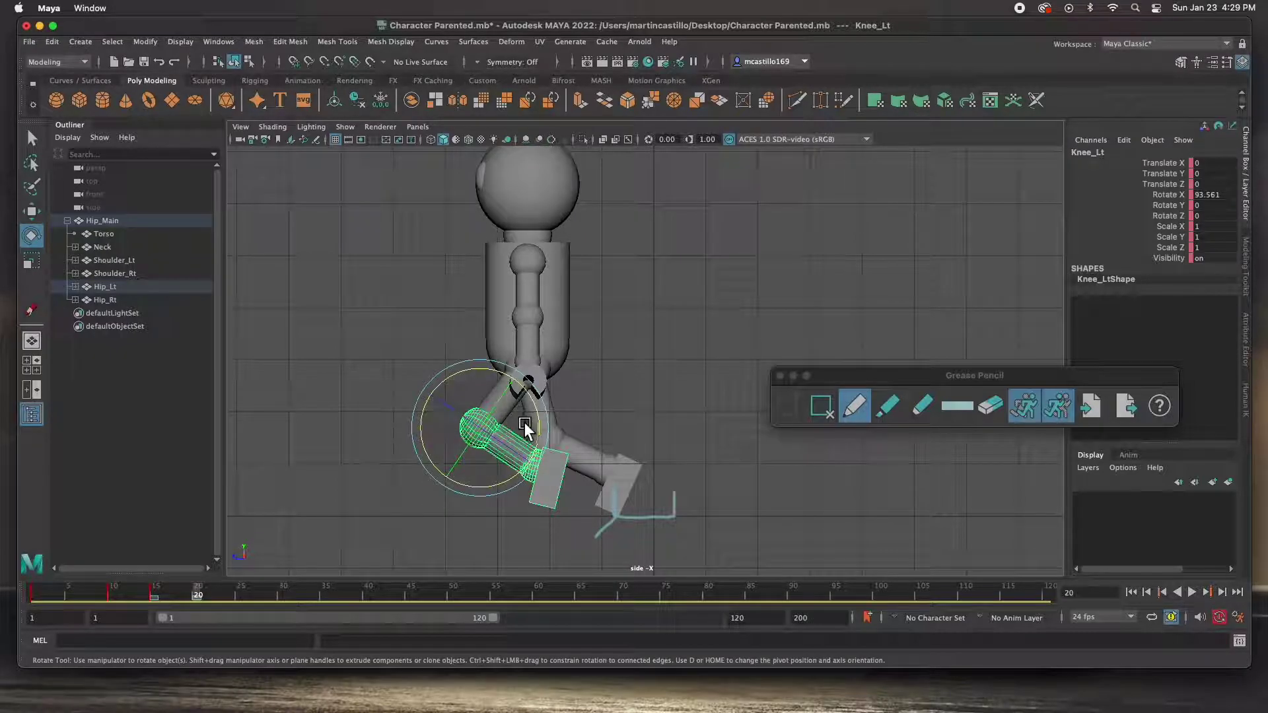
left_click_drag(540, 416, 497, 480)
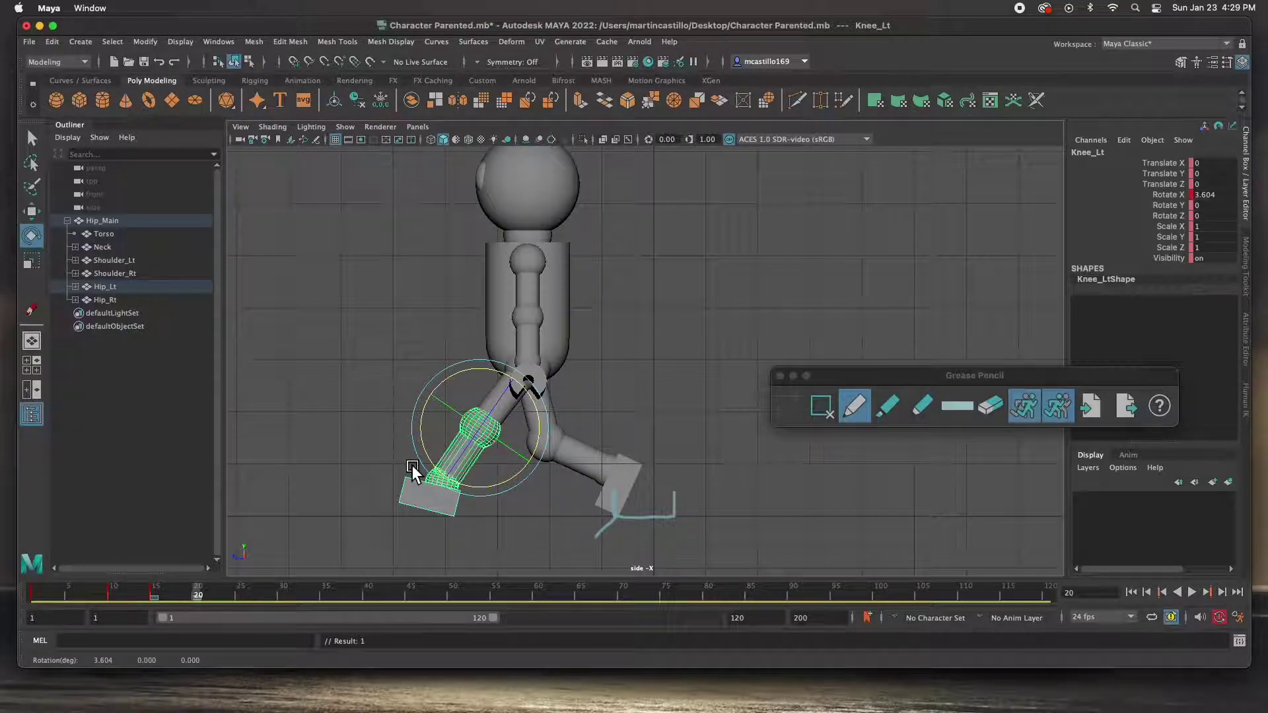
Step: Rotate the left ankle at frame 20 to about -5 degrees in X, lifting the toe, and compare the pose with frame 15
key("q")
left_click(441, 478)
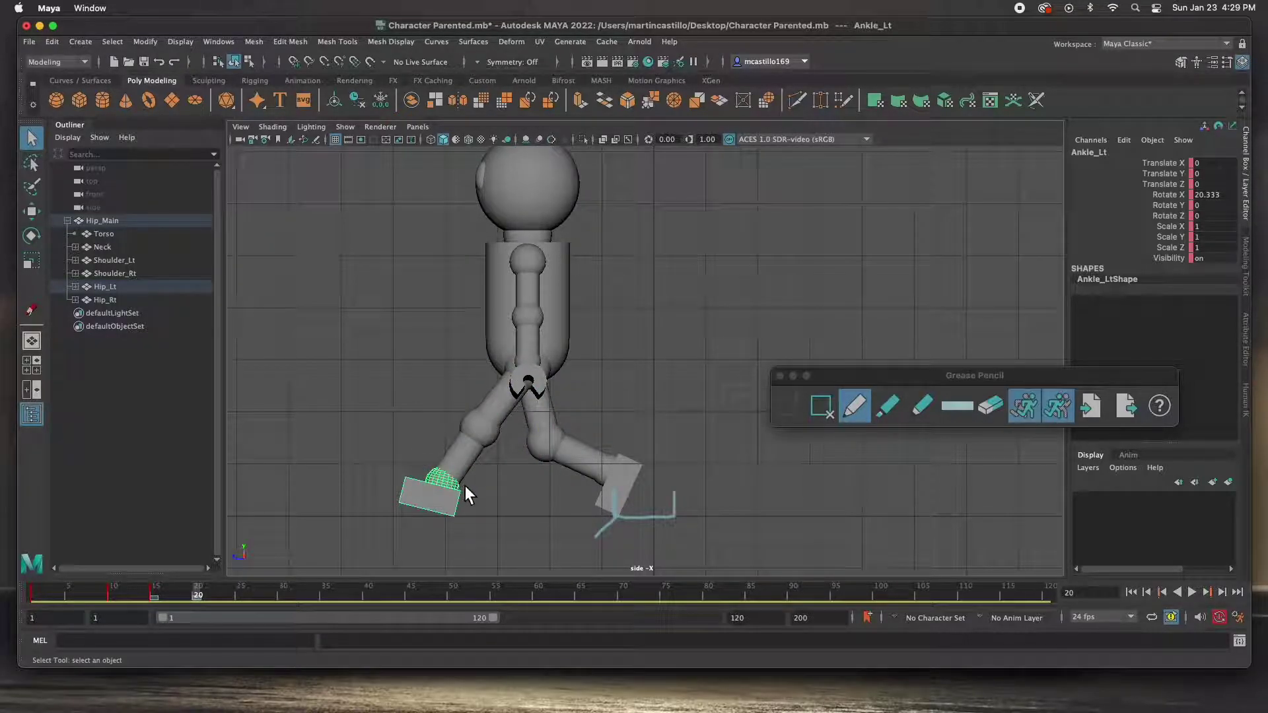
key("w")
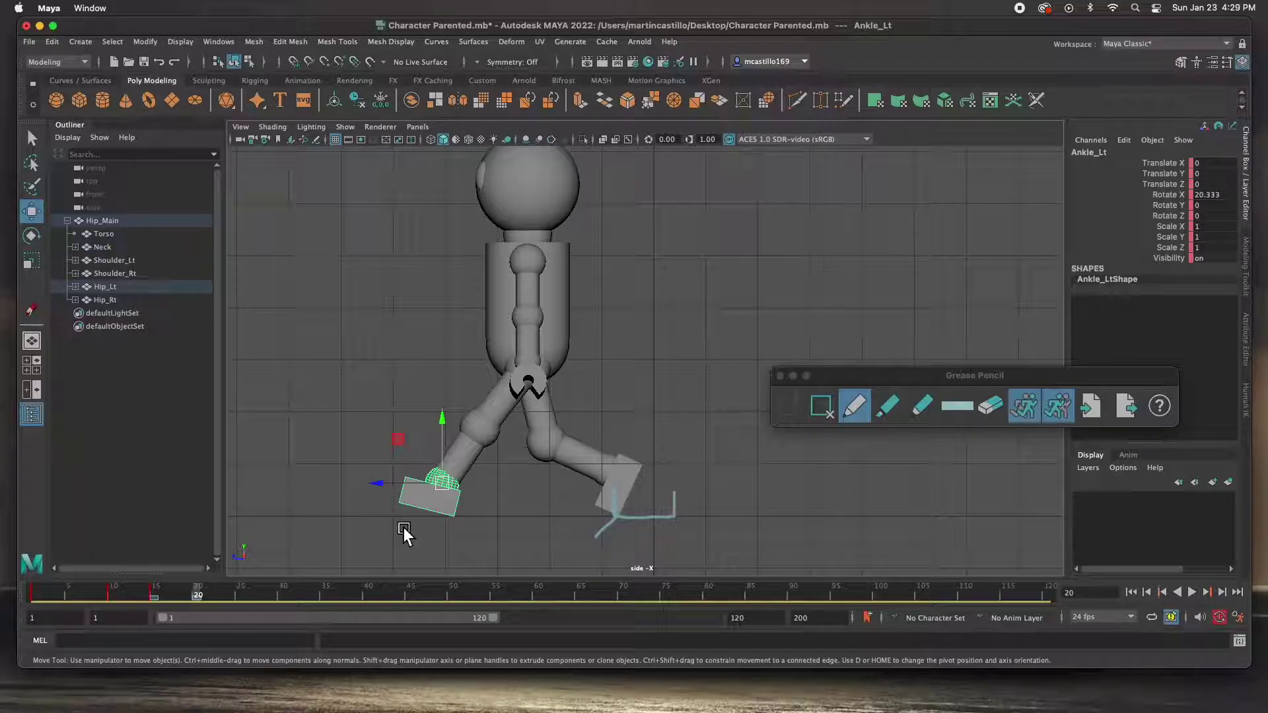
key("e")
left_click_drag(509, 468, 506, 497)
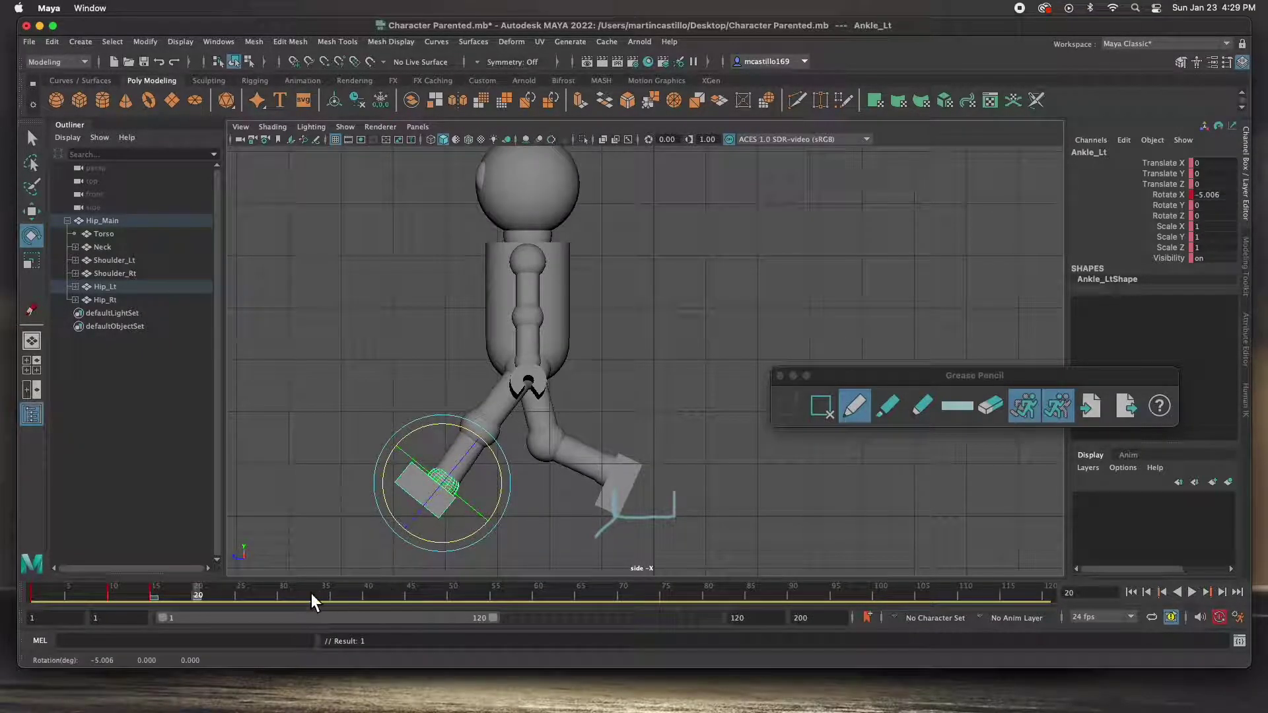
left_click_drag(200, 599, 157, 607)
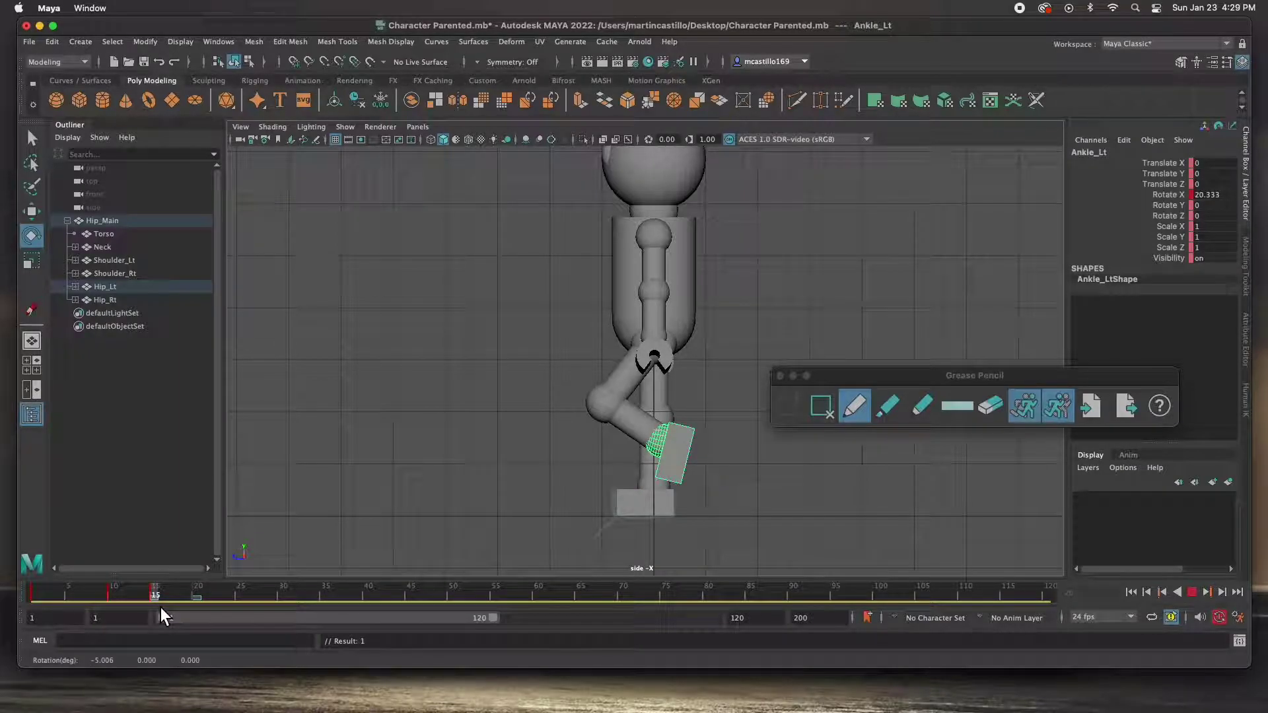
left_click_drag(160, 607, 198, 604)
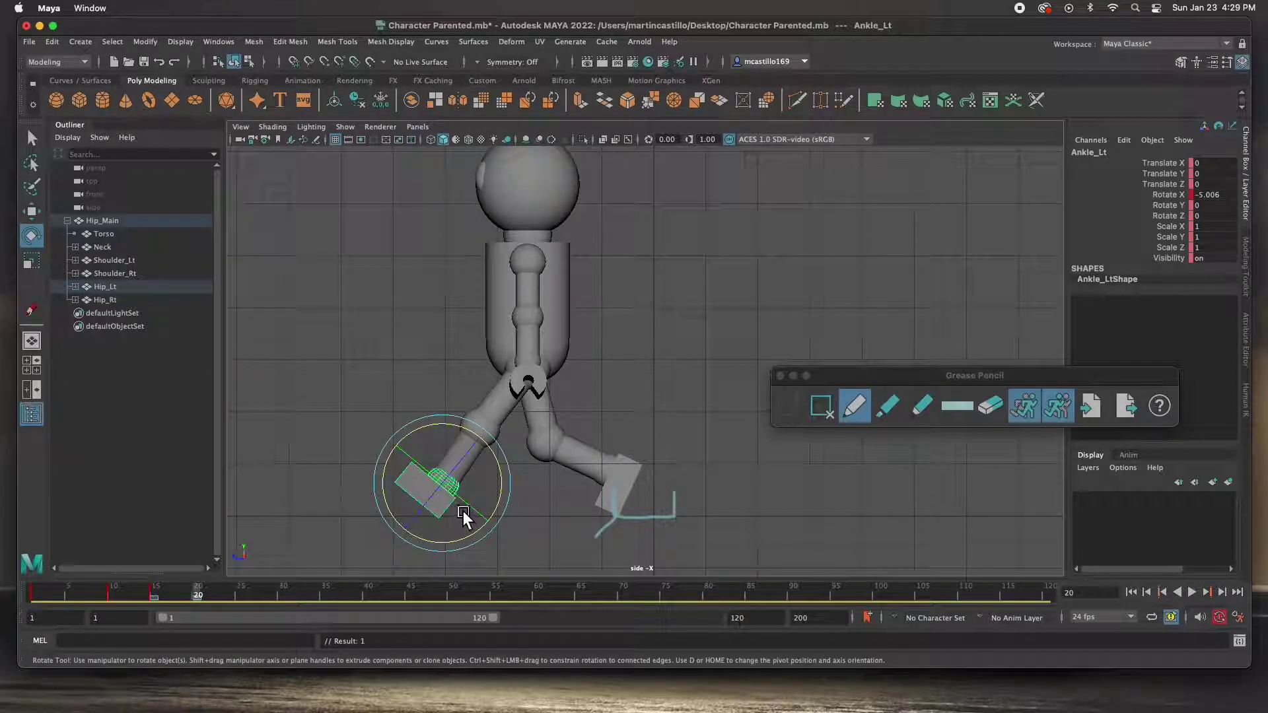
Step: Trace the left foot's heel and sole with the Grease Pencil at frame 20, adding a vertical mark below the heel corner
left_click(855, 408)
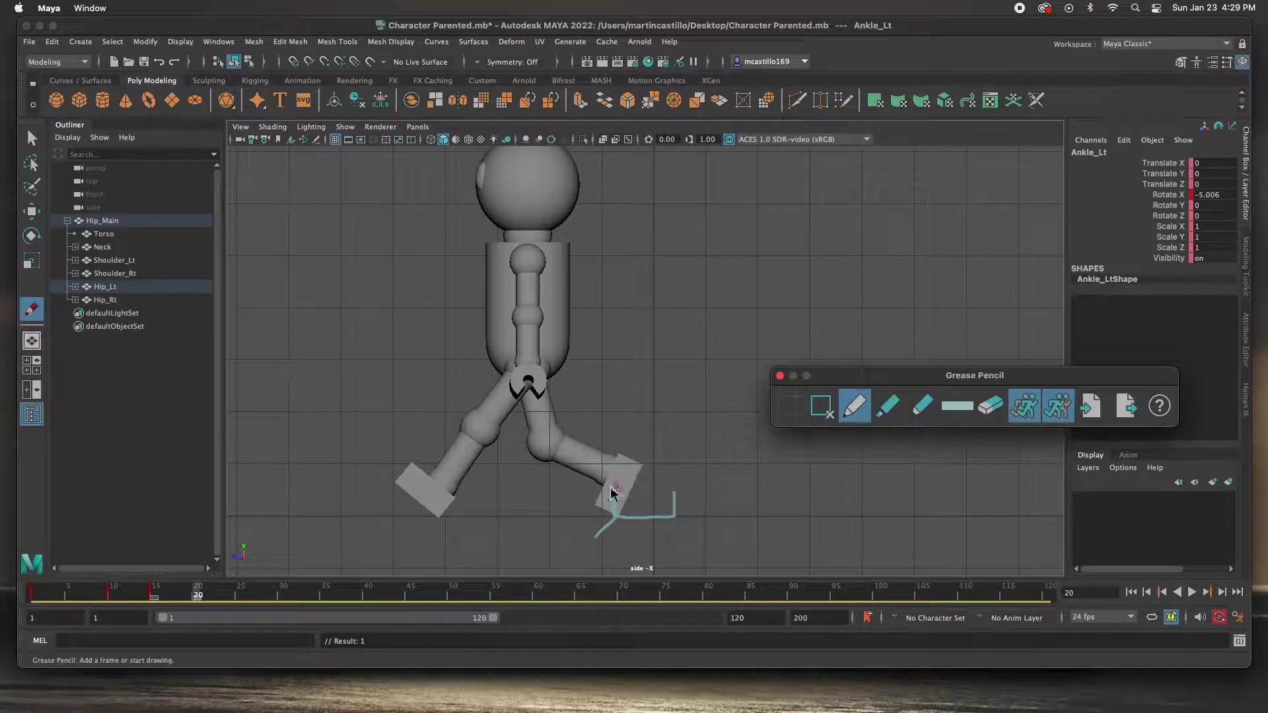
left_click(450, 519)
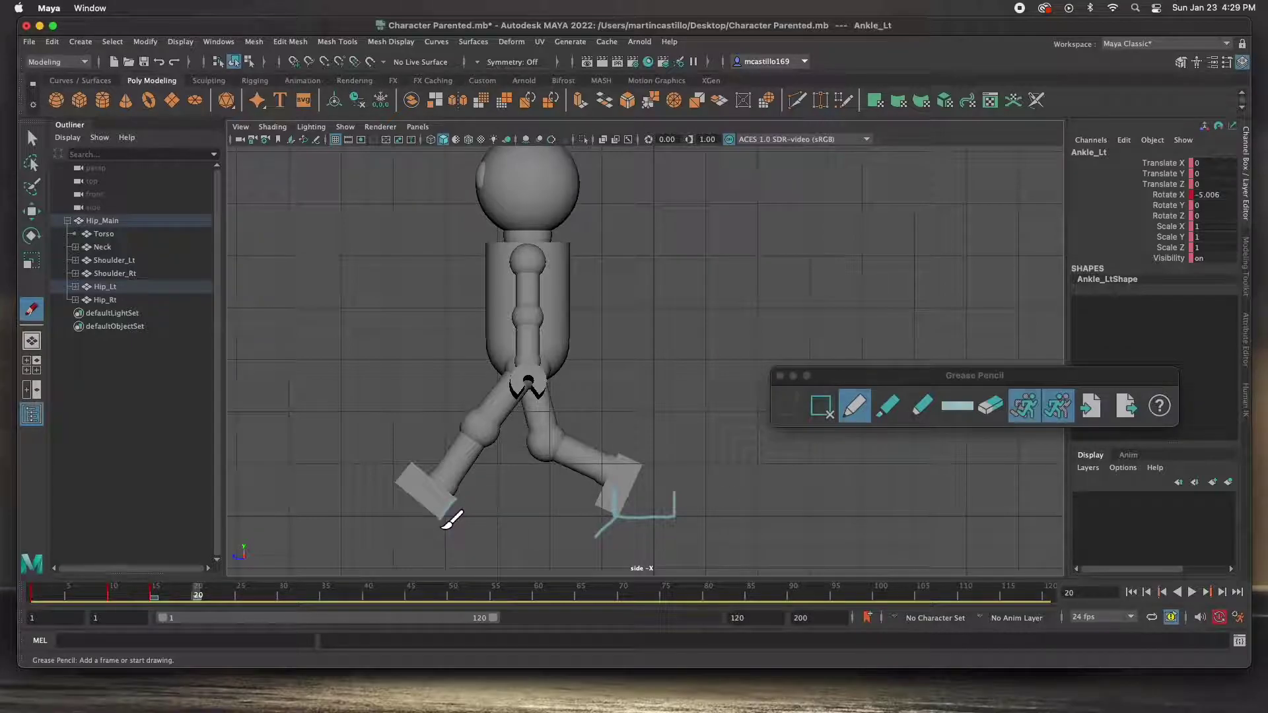
mouse_move(440, 527)
left_mouse_down()
mouse_move(398, 492)
mouse_move(446, 529)
mouse_move(437, 558)
left_mouse_up()
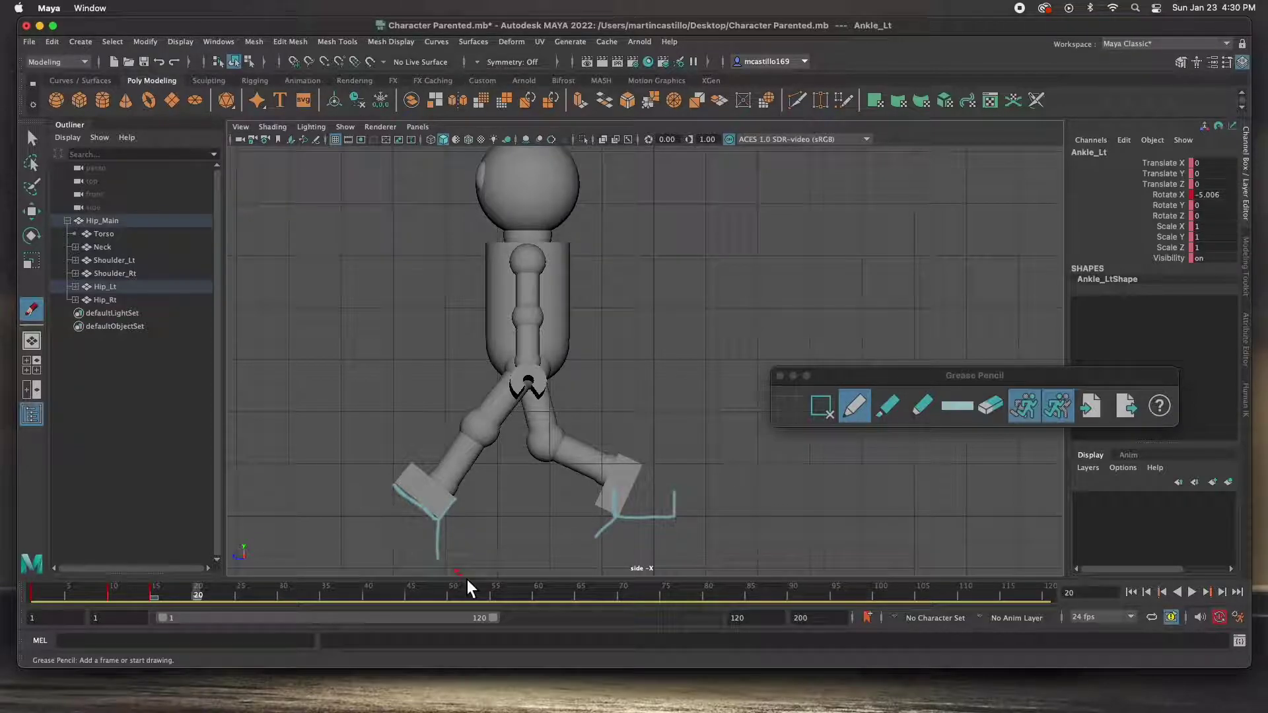
left_click(31, 137)
Step: Move Hip_Main at frame 25 forward to about 4.1 in Z and down to about -0.57 in Y
left_click_drag(202, 600, 247, 601)
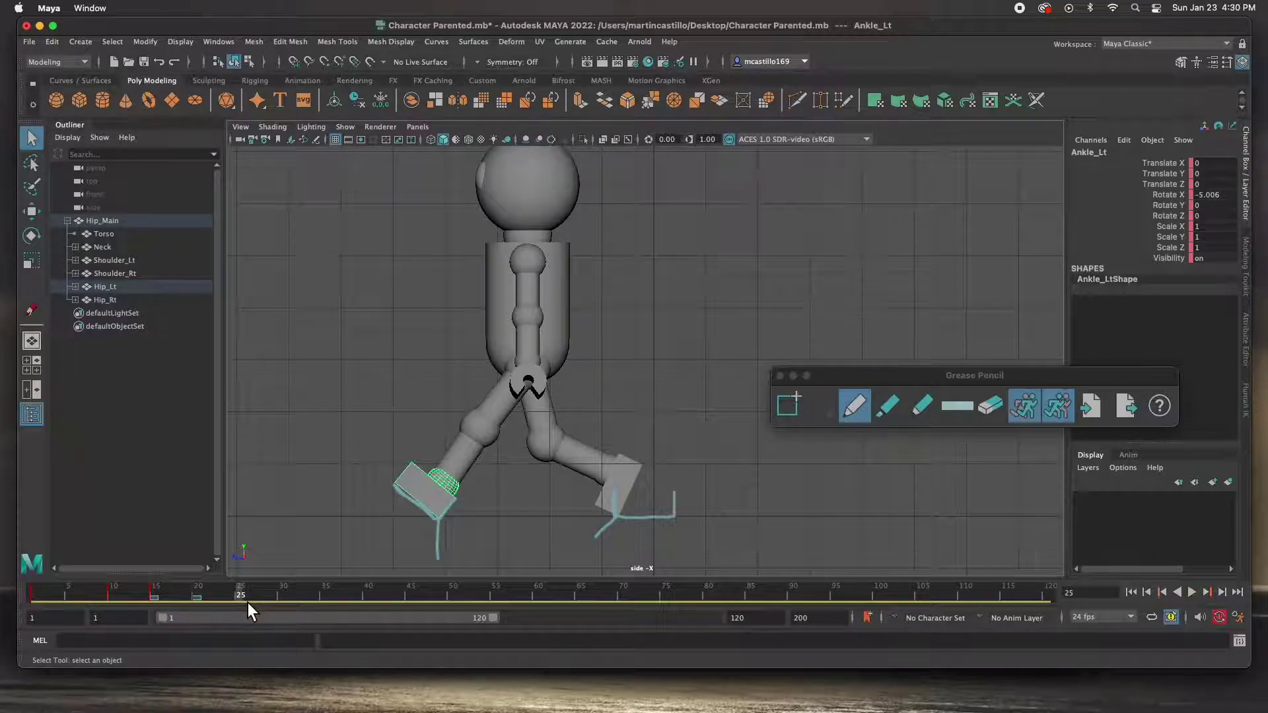
left_click(511, 358)
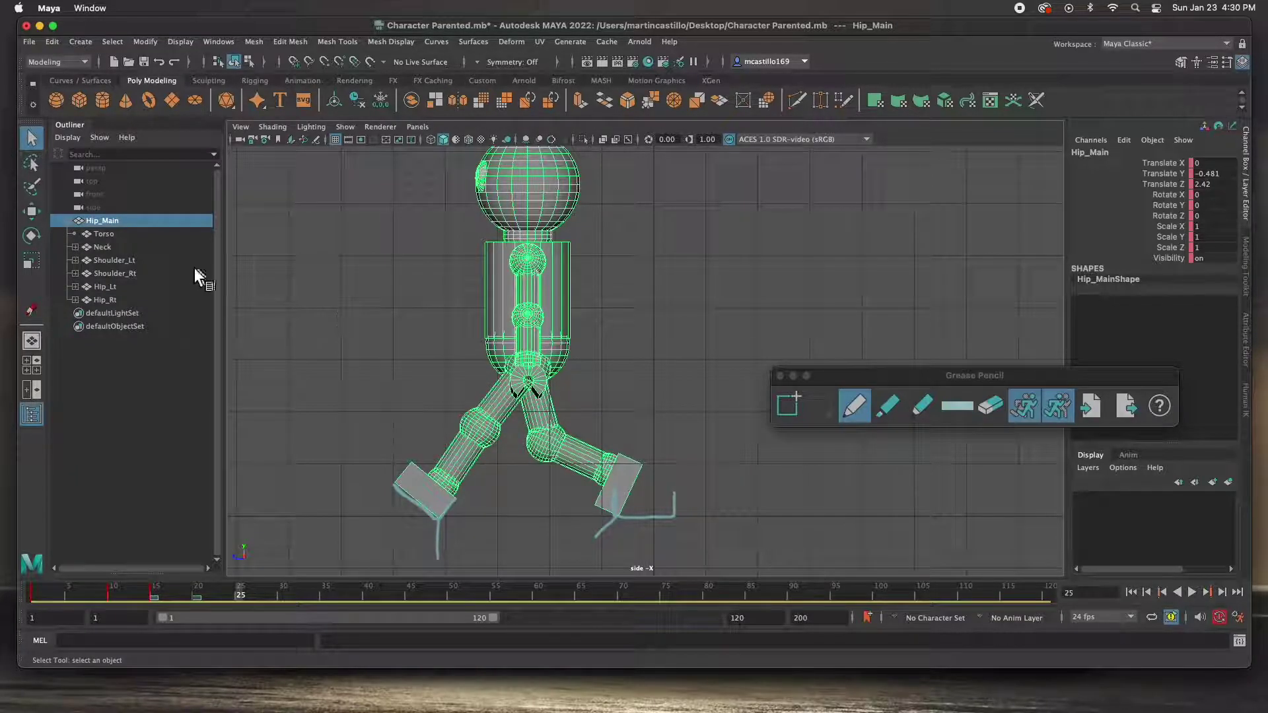
key("w")
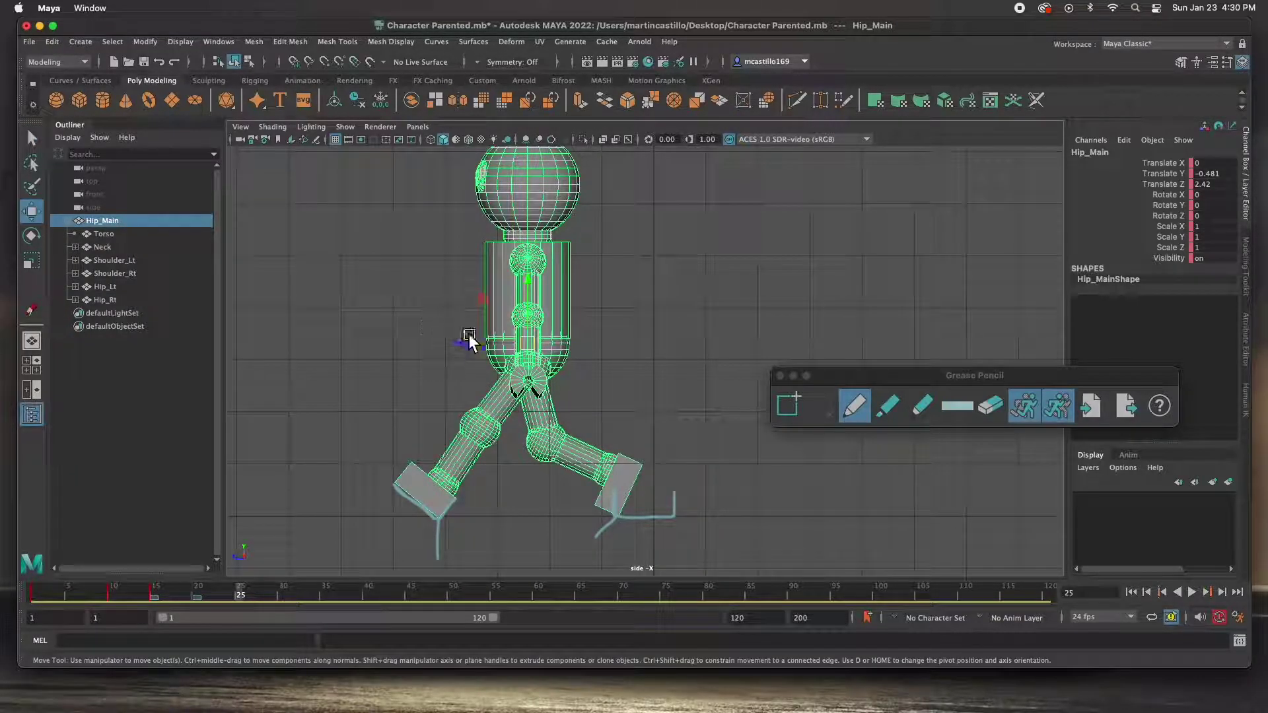
left_click_drag(534, 354, 446, 354)
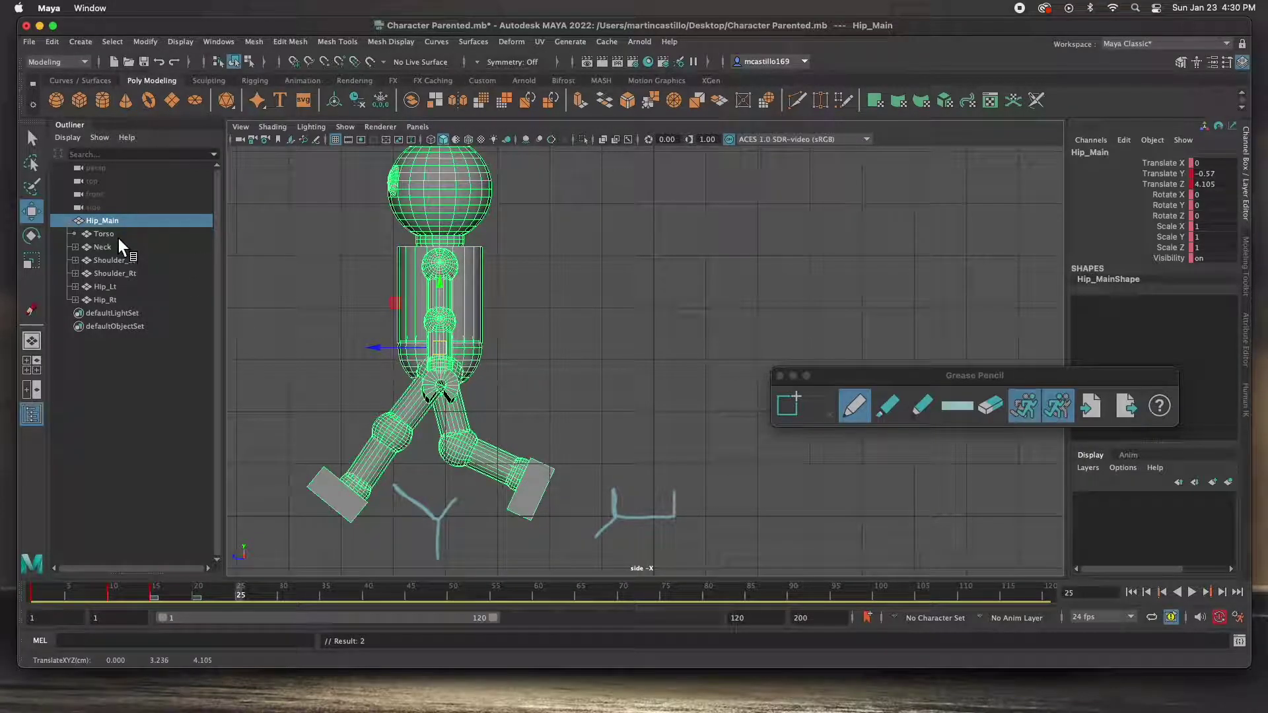
left_click(31, 137)
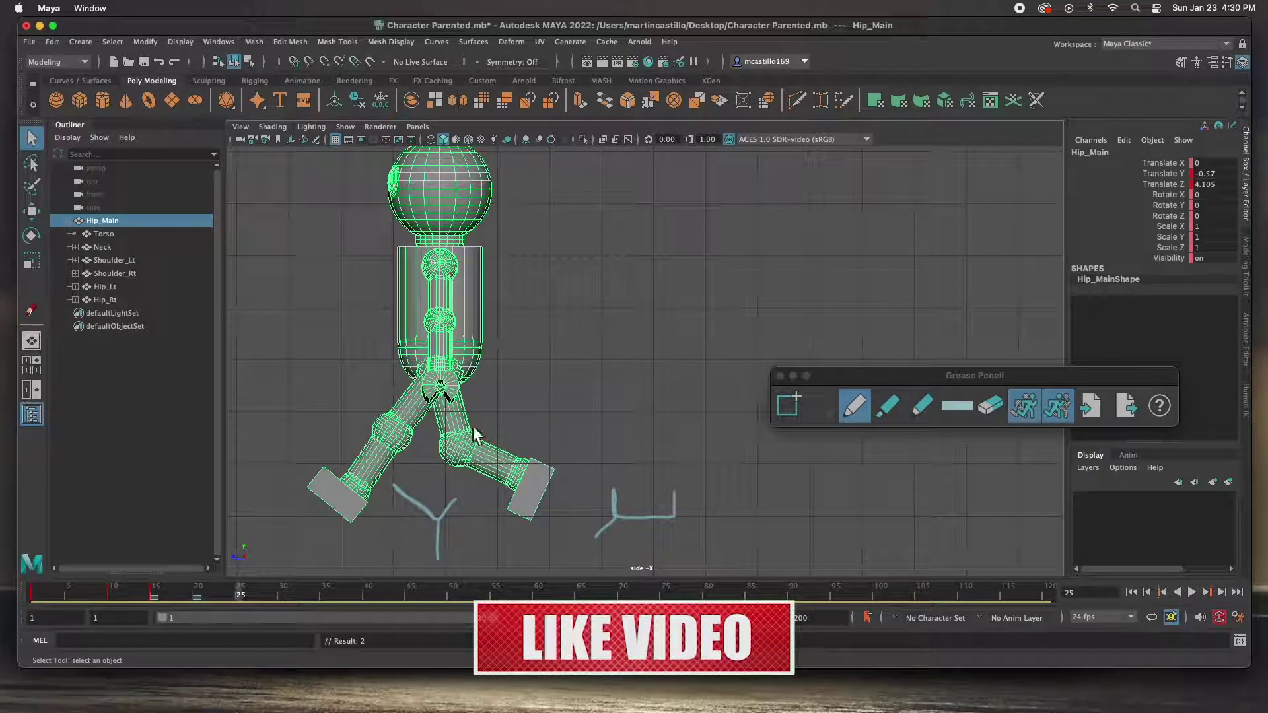
Step: Rotate the left hip at frame 25 until the leg hangs straight beneath the body with its foot level
left_click(544, 386)
left_click(462, 376)
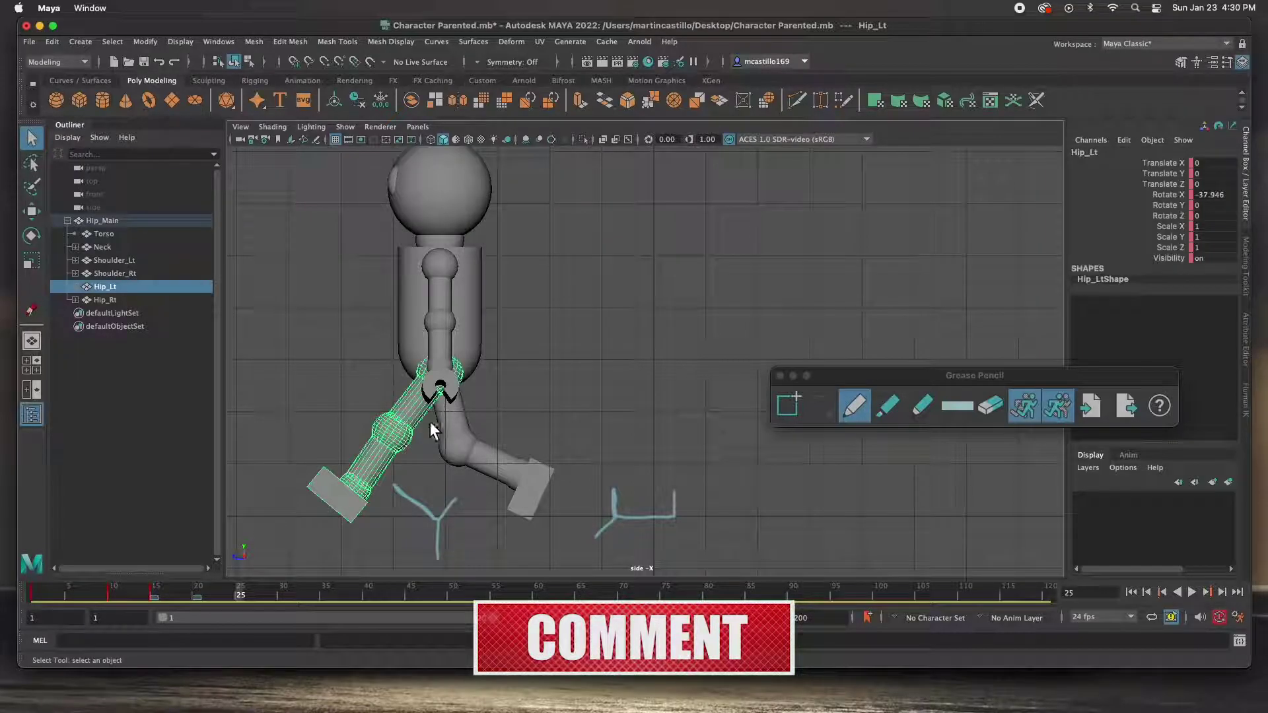
key("e")
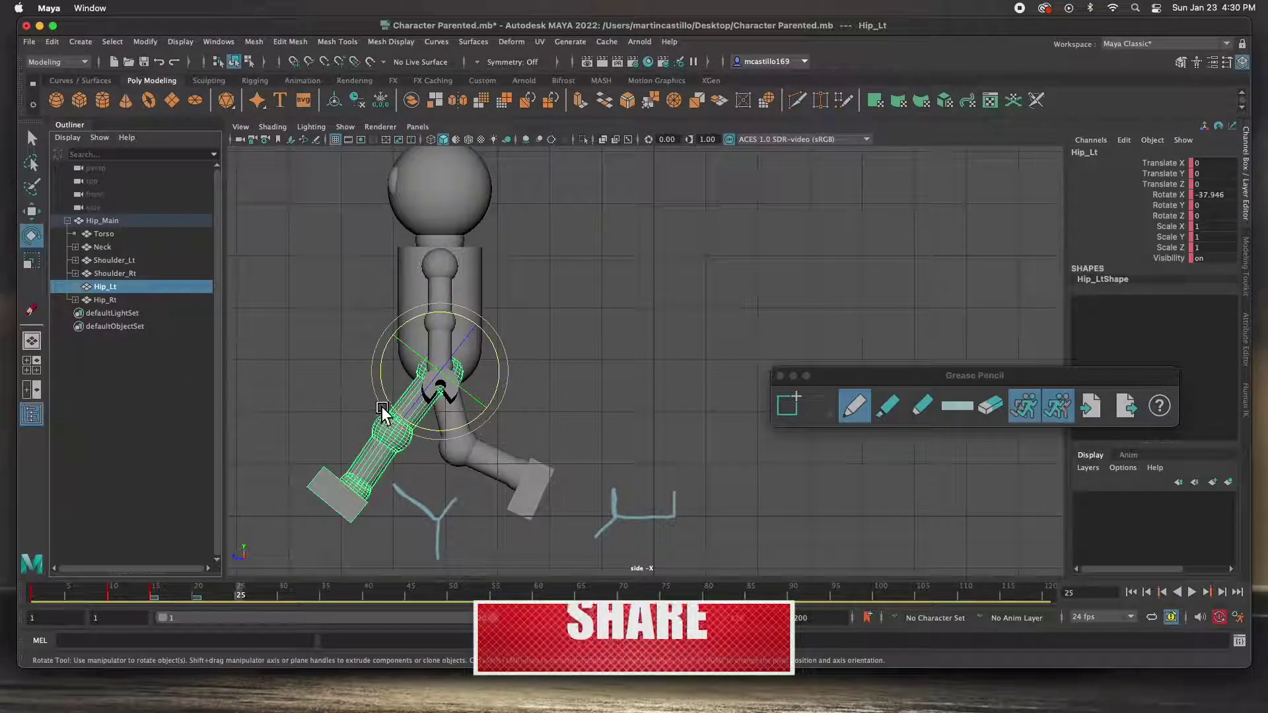
left_click_drag(392, 383, 403, 411)
left_click(474, 535)
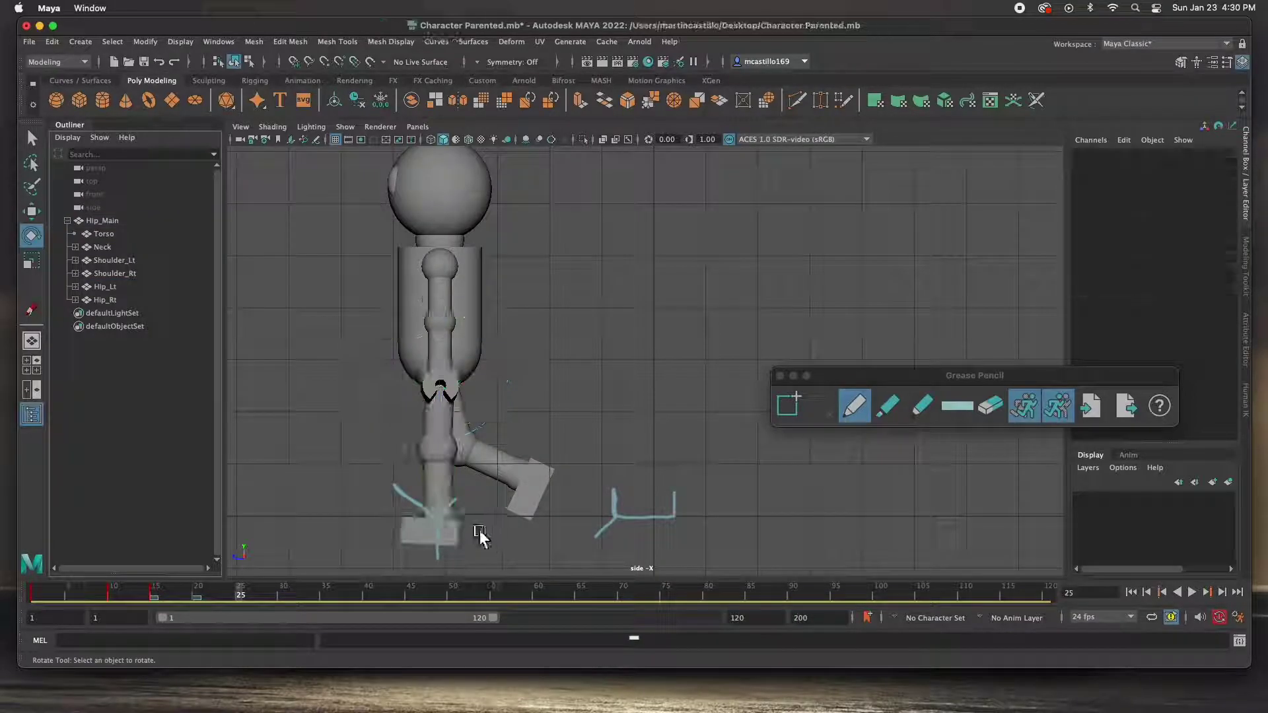
left_click(458, 516)
left_click_drag(416, 472, 414, 473)
Step: Move Hip_Main at frame 25 to about -0.04 in Y and 4.47 in Z, lifting the planted foot onto the ground line
left_click(31, 137)
left_click(455, 395)
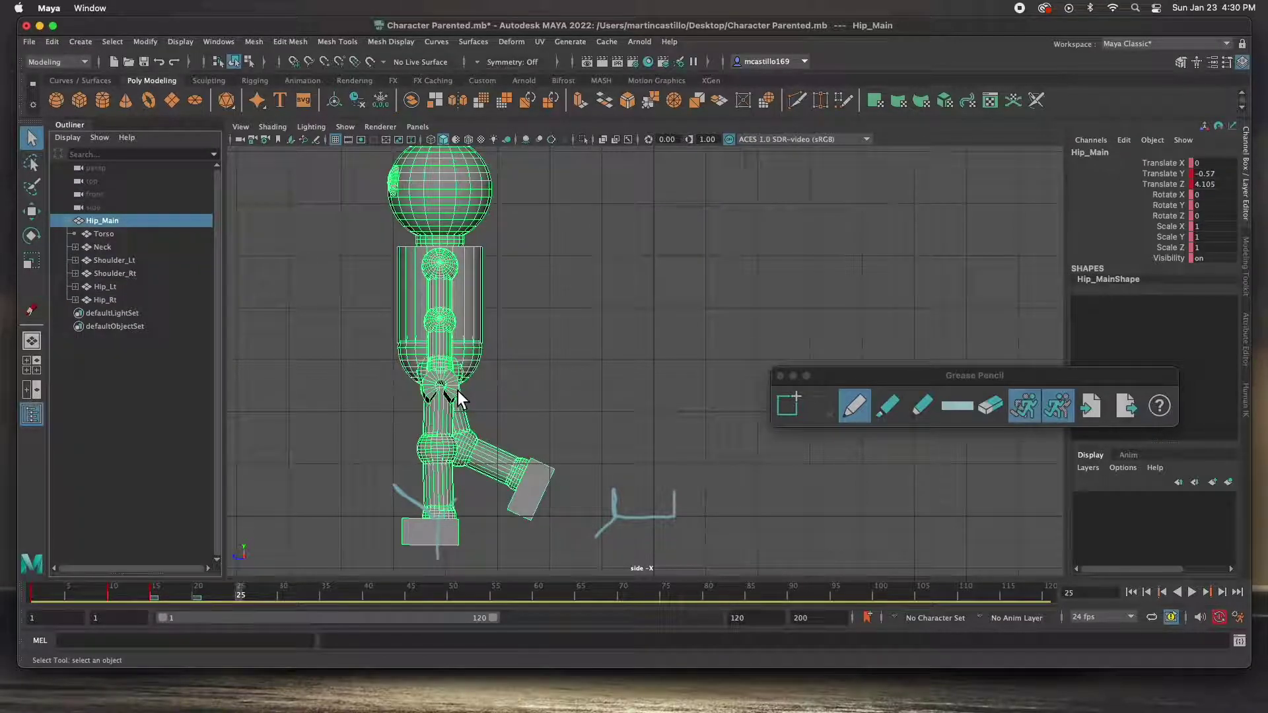
key("w")
left_click_drag(449, 359, 430, 329)
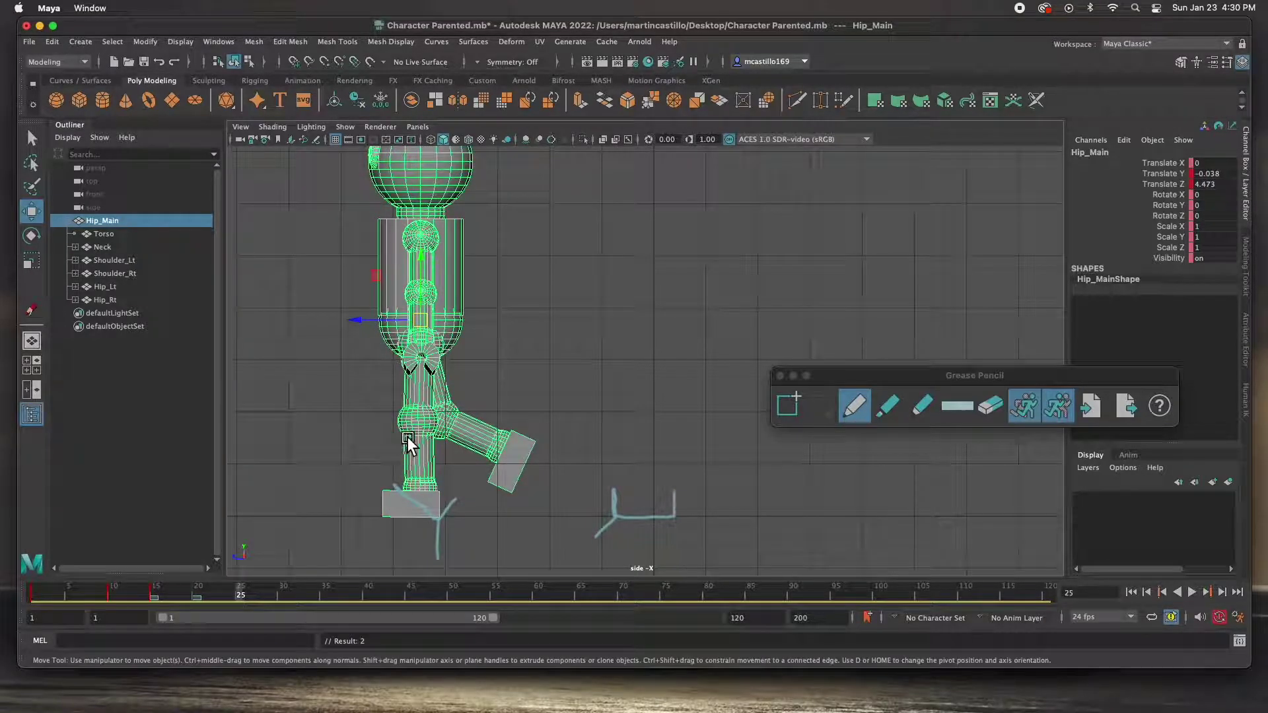
Step: Swing the right hip forward at frame 25 and bend the right knee to about 86 degrees in X
left_click(110, 300)
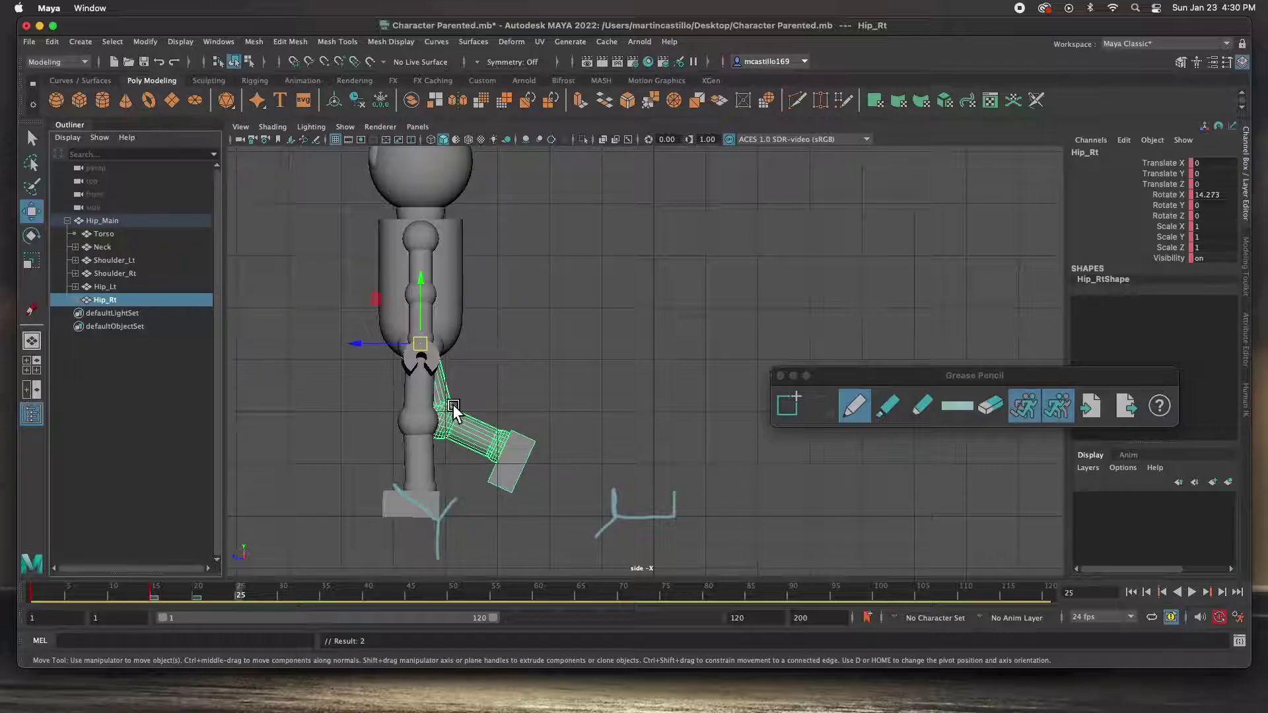
key("e")
left_click_drag(481, 358, 453, 390)
left_click(329, 428)
left_click(372, 413)
left_click_drag(434, 446, 455, 415)
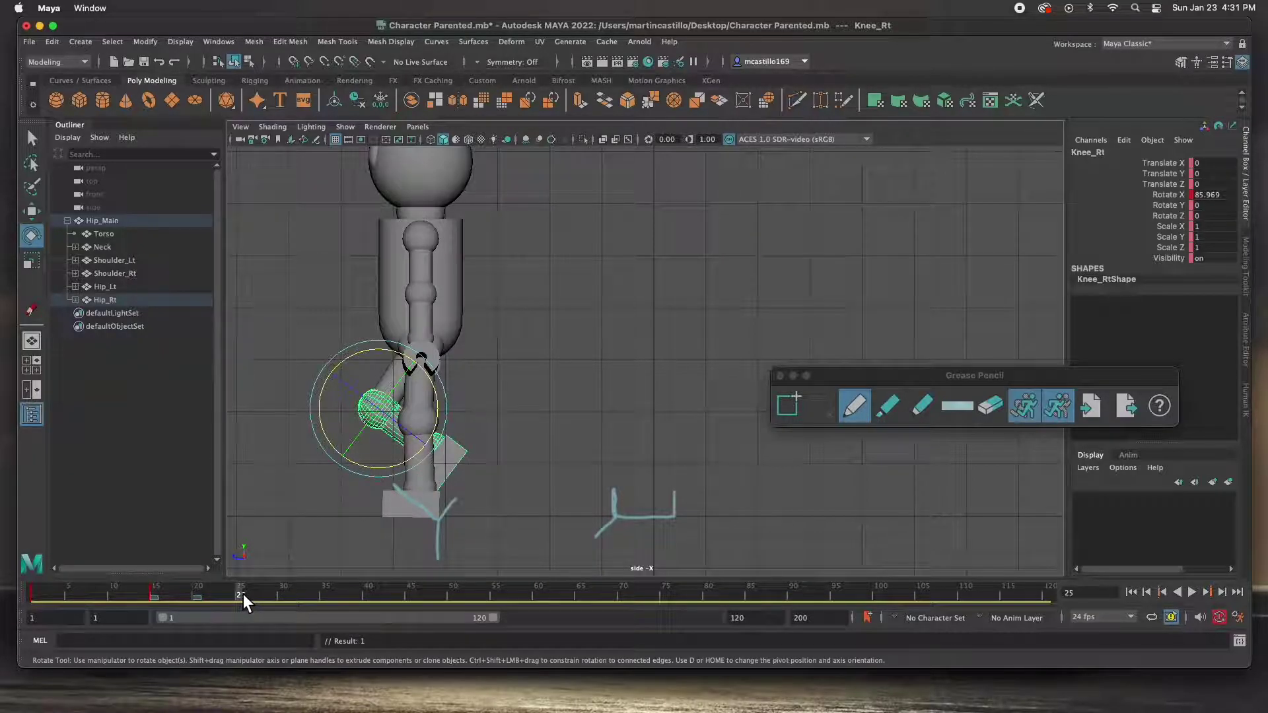
Step: Straighten the right leg at frame 30, rotating the right hip to about -6.25 and the right knee to about 7.25 degrees in X
left_click_drag(243, 596, 282, 597)
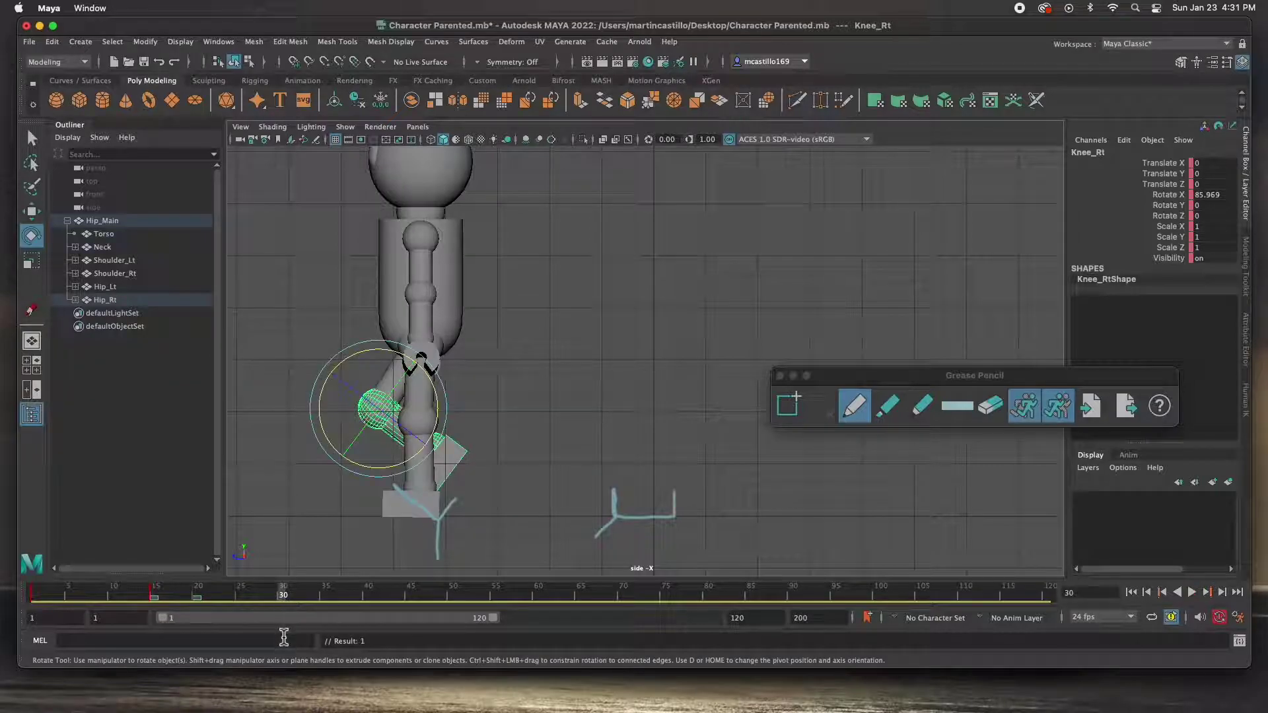
left_click(106, 300)
left_click_drag(449, 405, 374, 430)
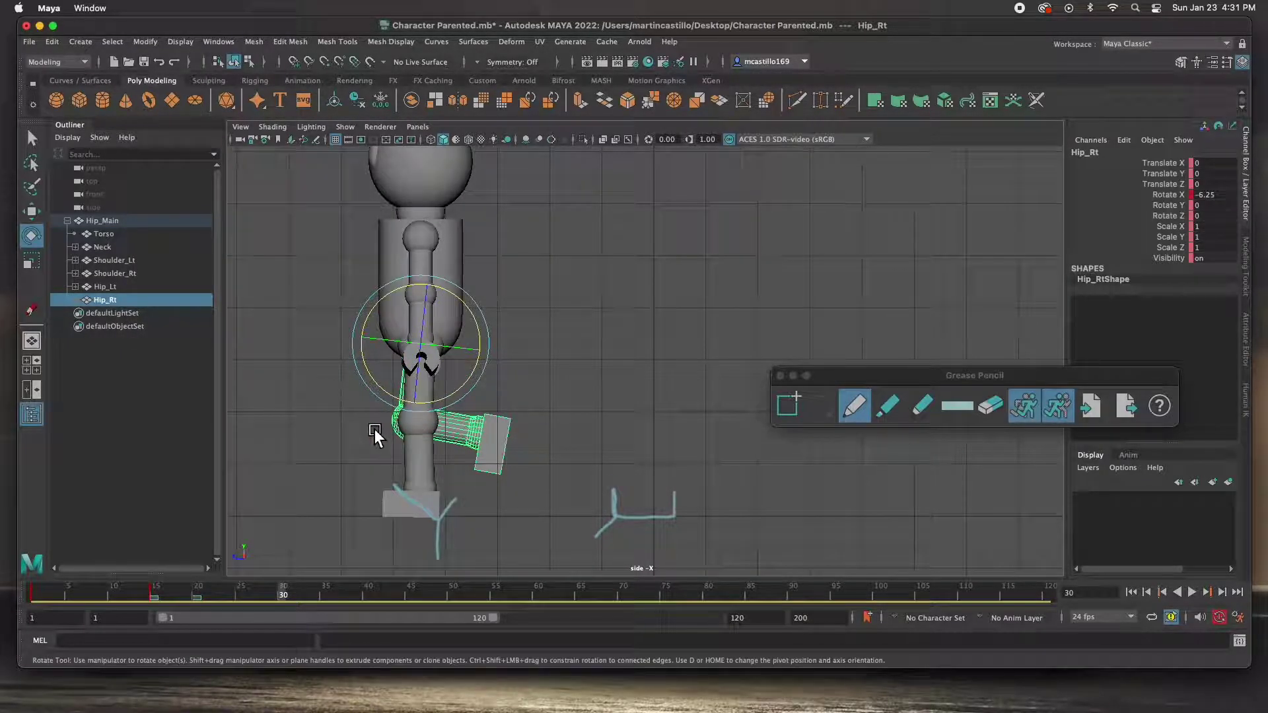
left_click(462, 436)
left_click_drag(466, 396, 455, 477)
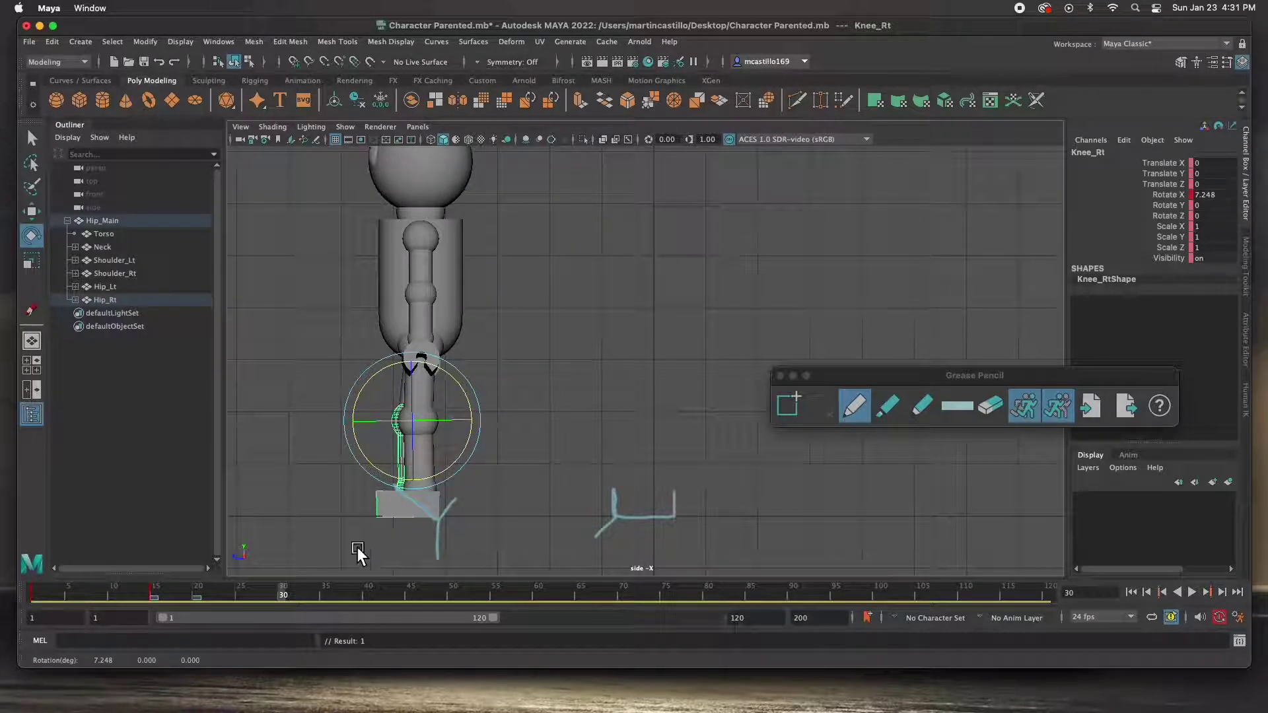
Step: Play the walking animation from frame 1 in the side view, and stop playback
left_click_drag(288, 593, 34, 594)
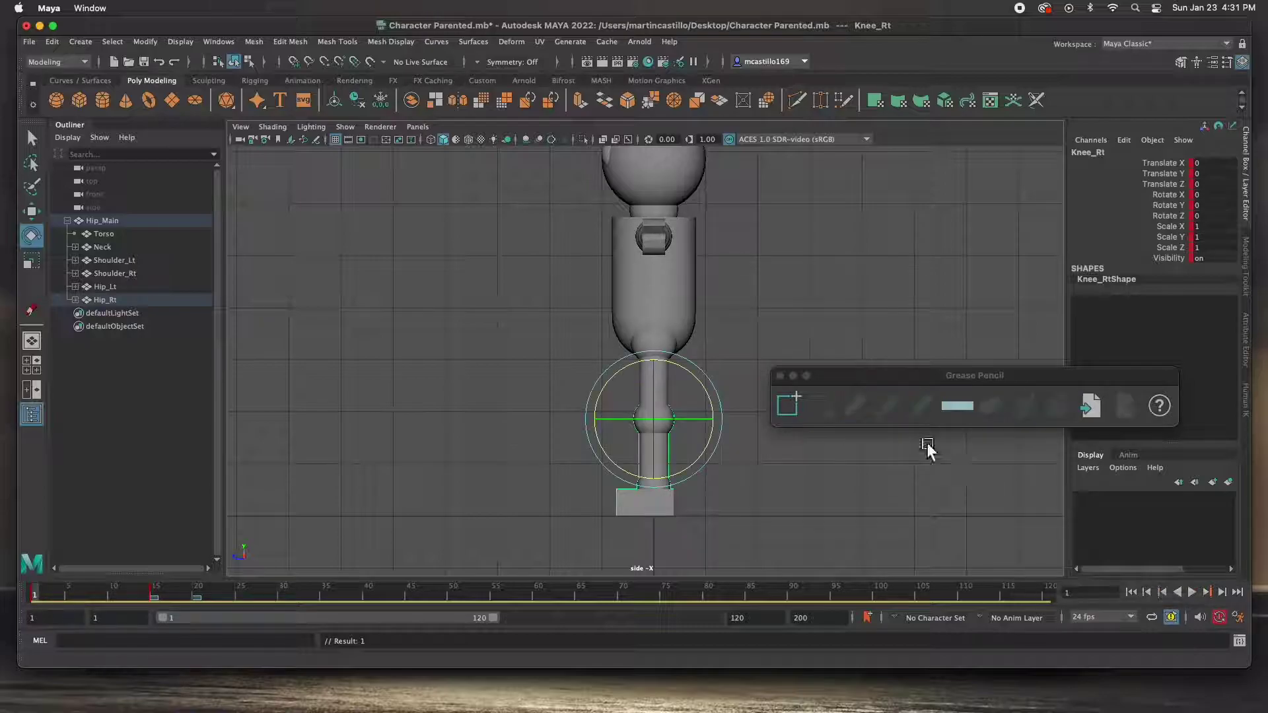
left_click(1197, 596)
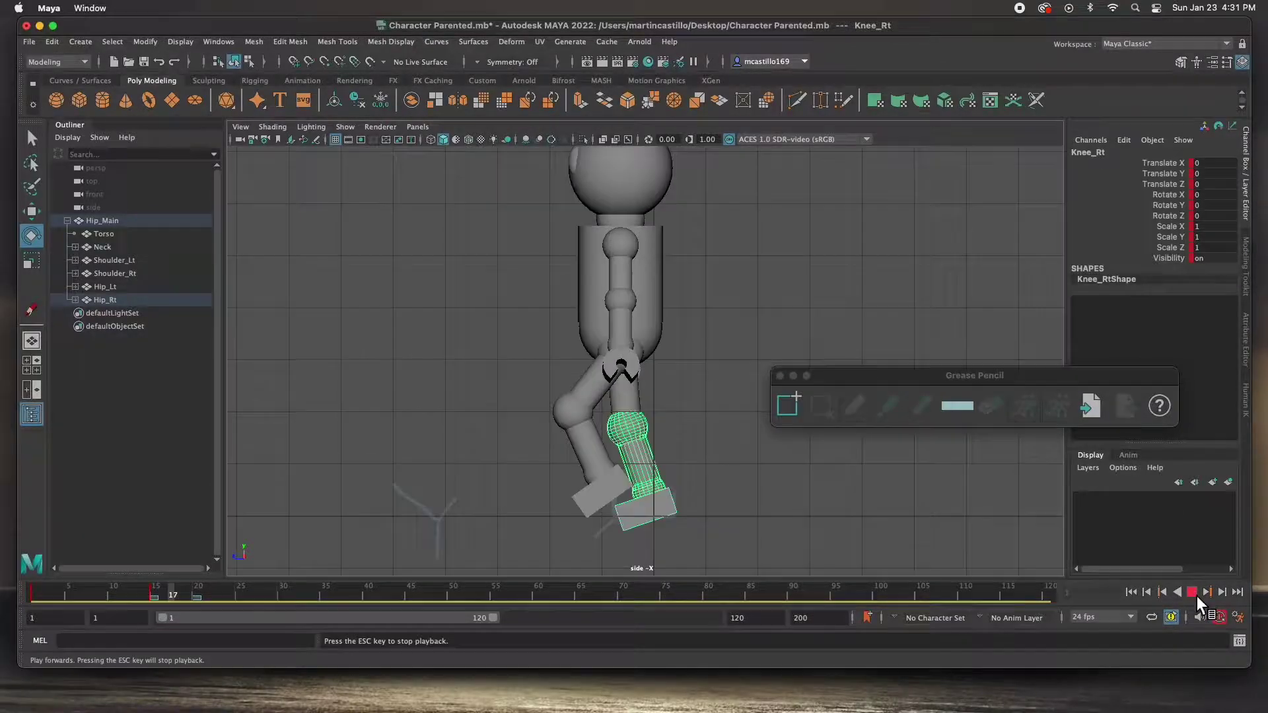
left_click(1197, 596)
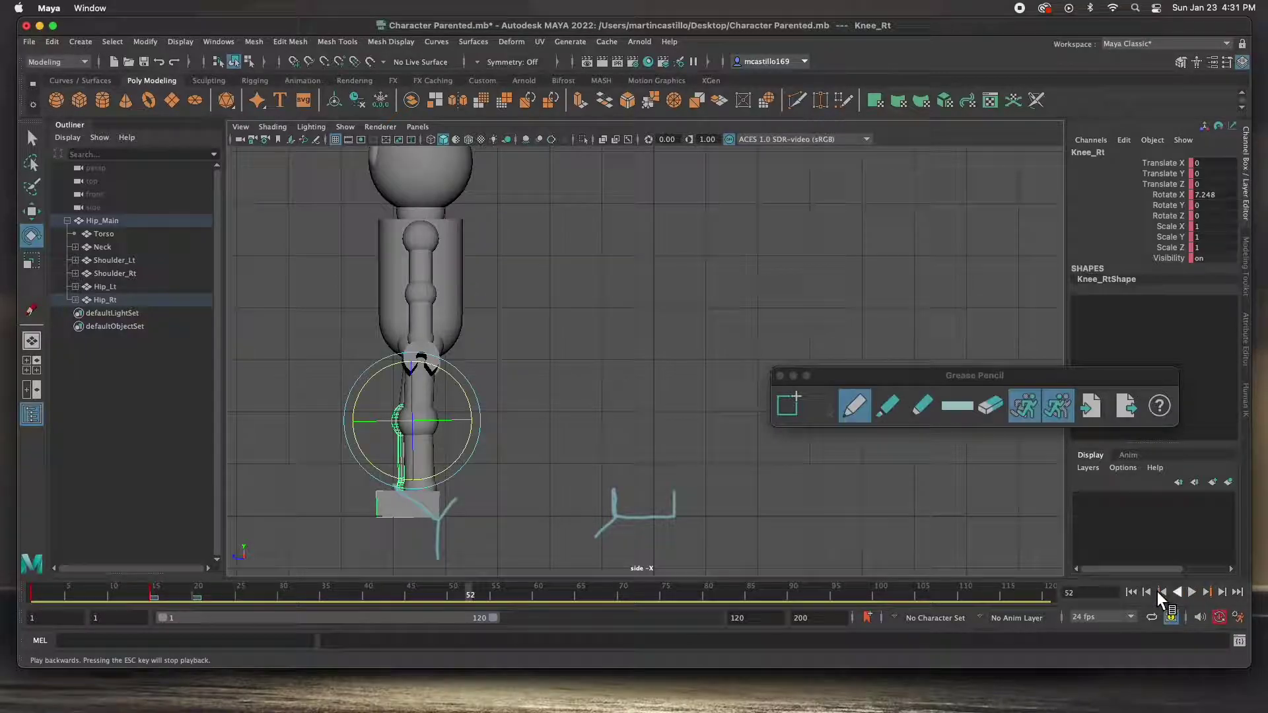
Step: Switch to the perspective view, angle it to show the whole character from the front, and play the walk from frame 1
key("space")
key("space")
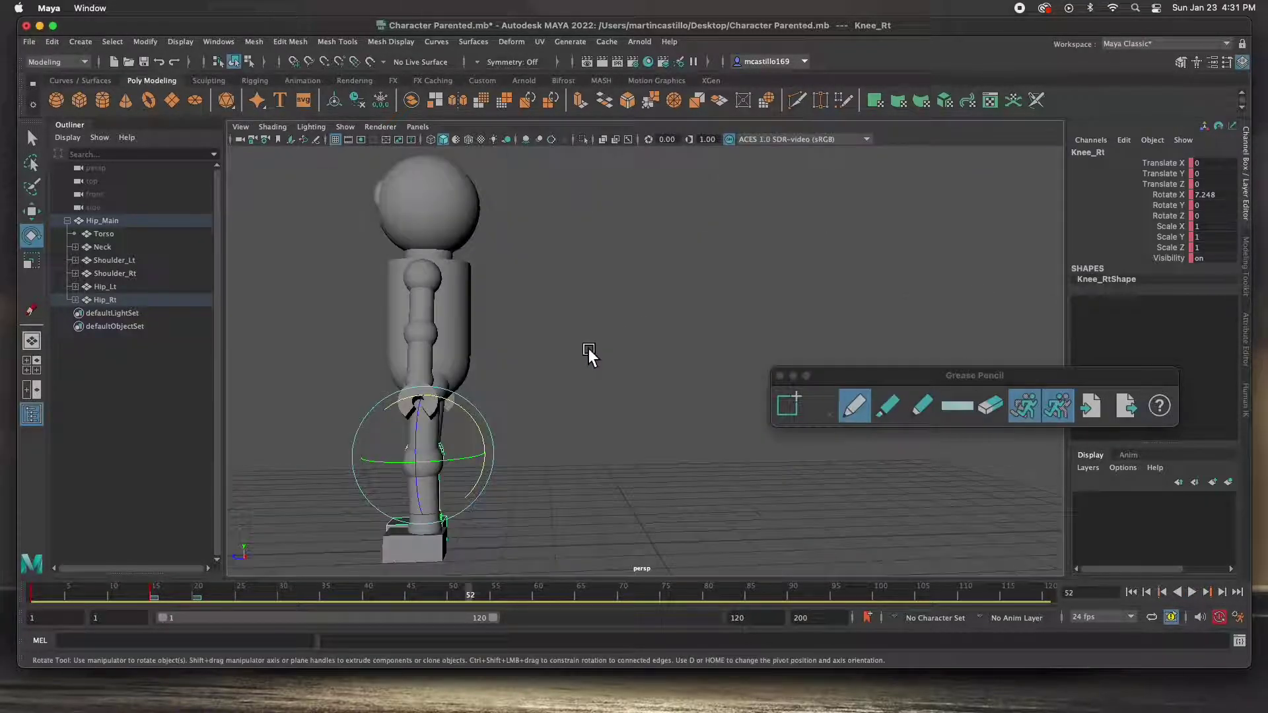
left_click_drag(424, 403, 490, 398, "alt")
scroll(490, 398, "down", 5)
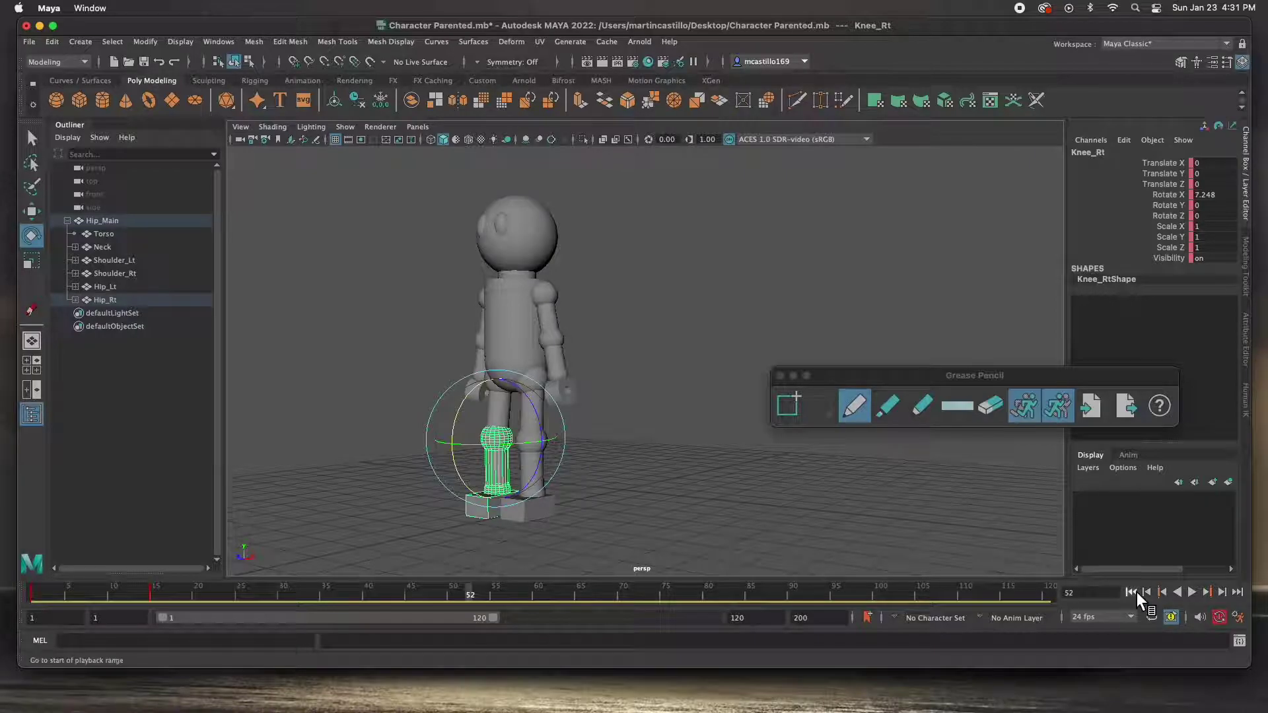
left_click(1136, 593)
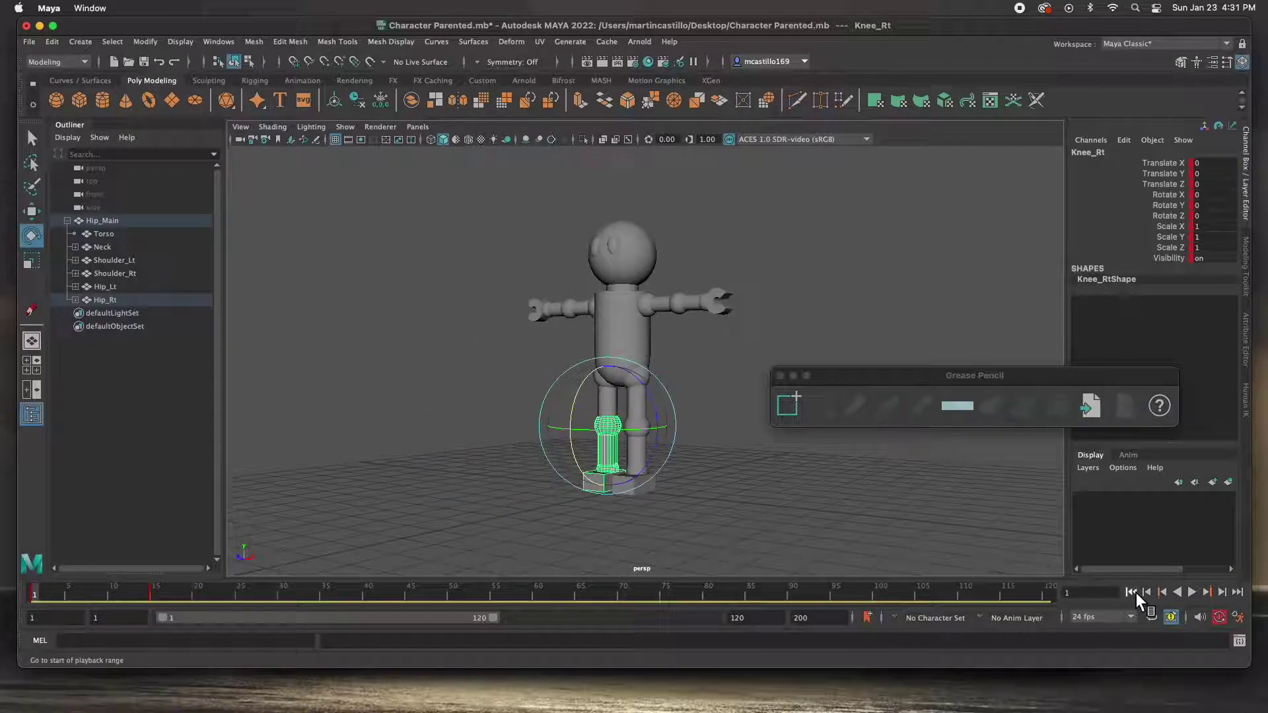
left_click(830, 481)
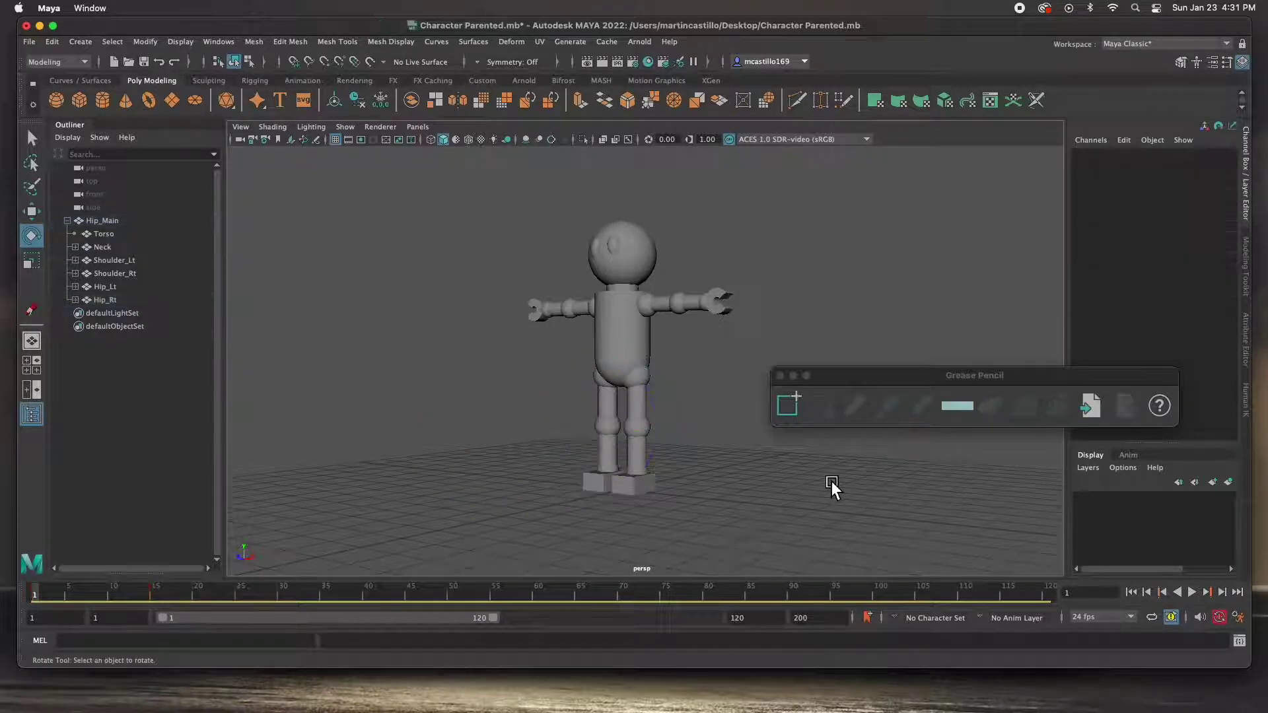
left_click(1192, 593)
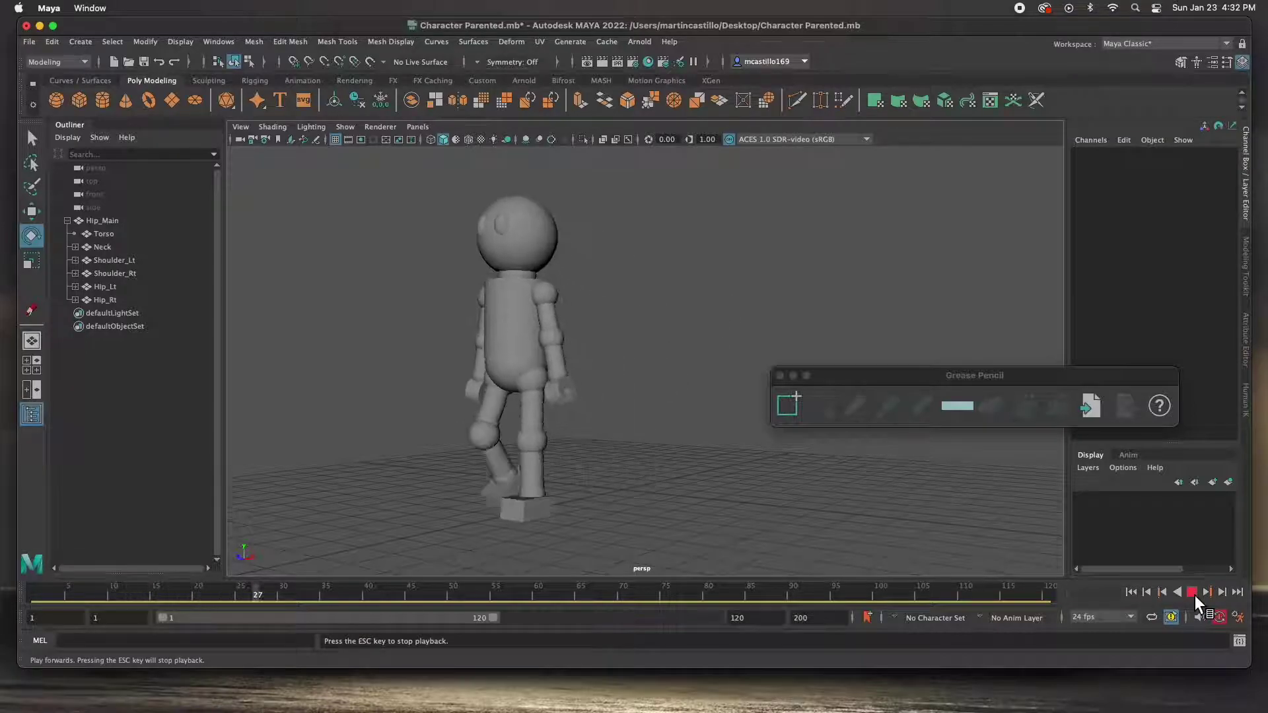
left_click(1192, 593)
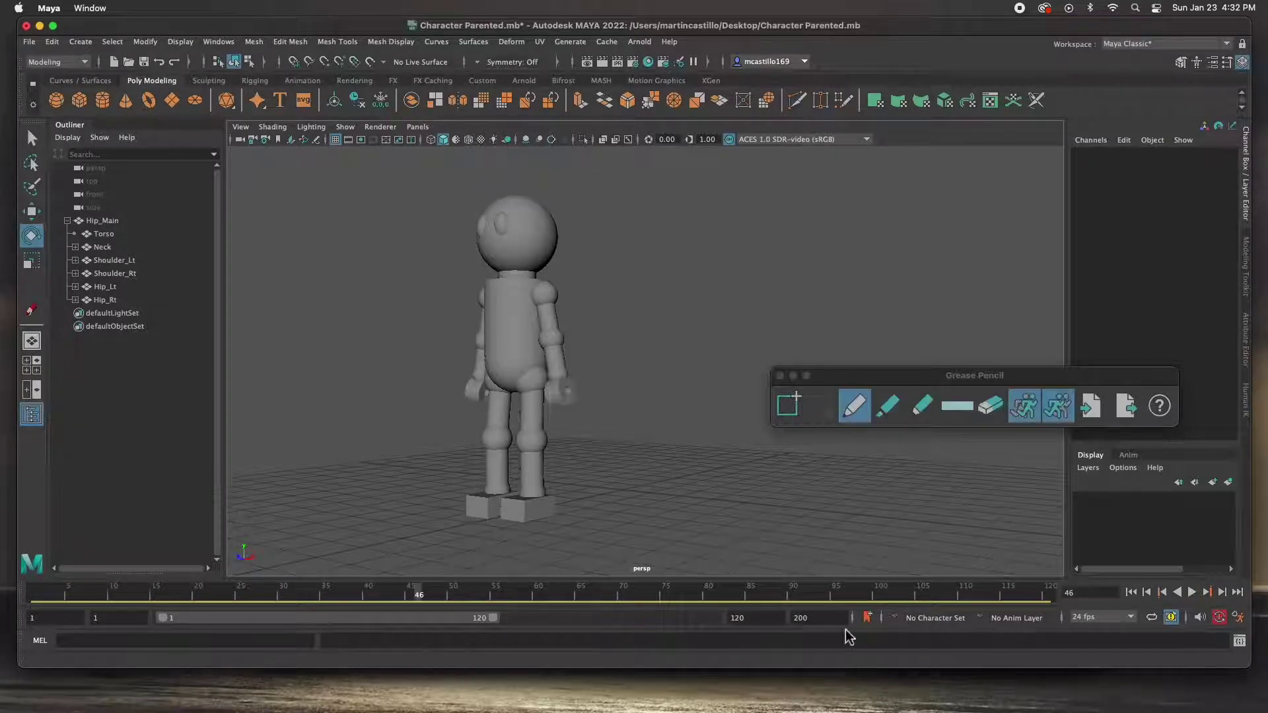
Step: Set the playback range end to frame 50 and play the shortened animation
left_click(737, 617)
mouse_move(752, 690)
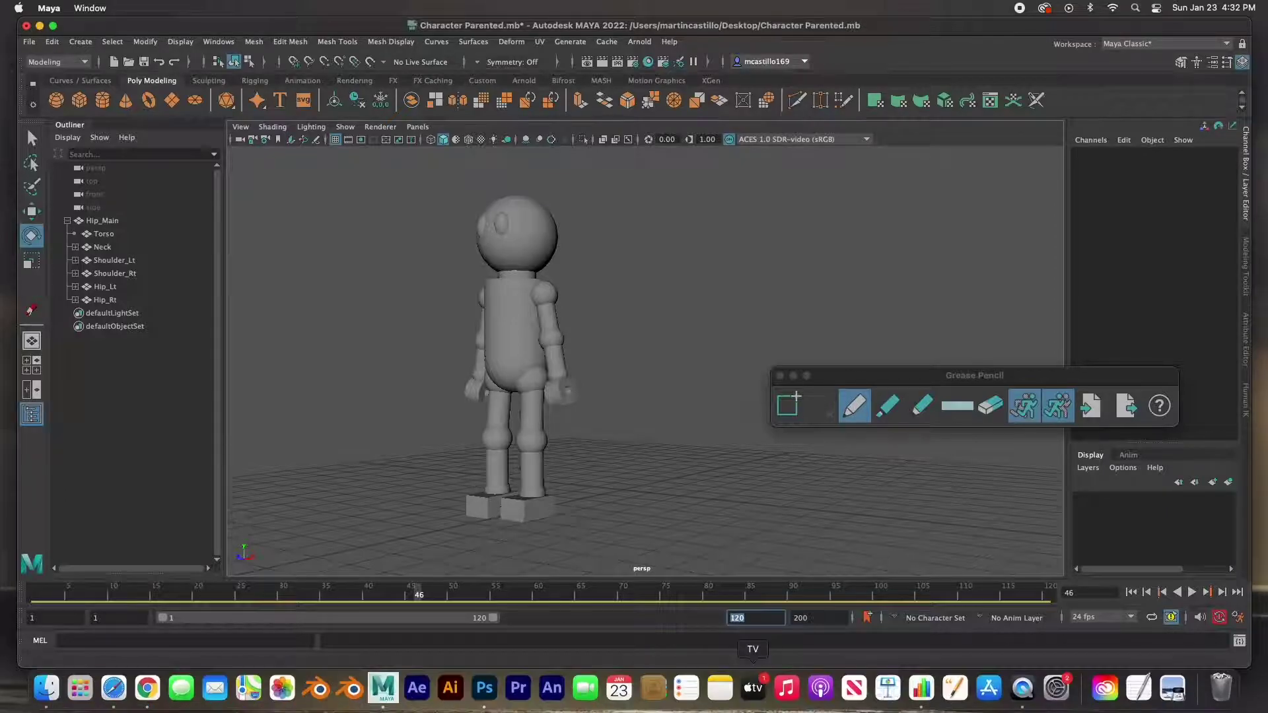
type("50")
key("Return")
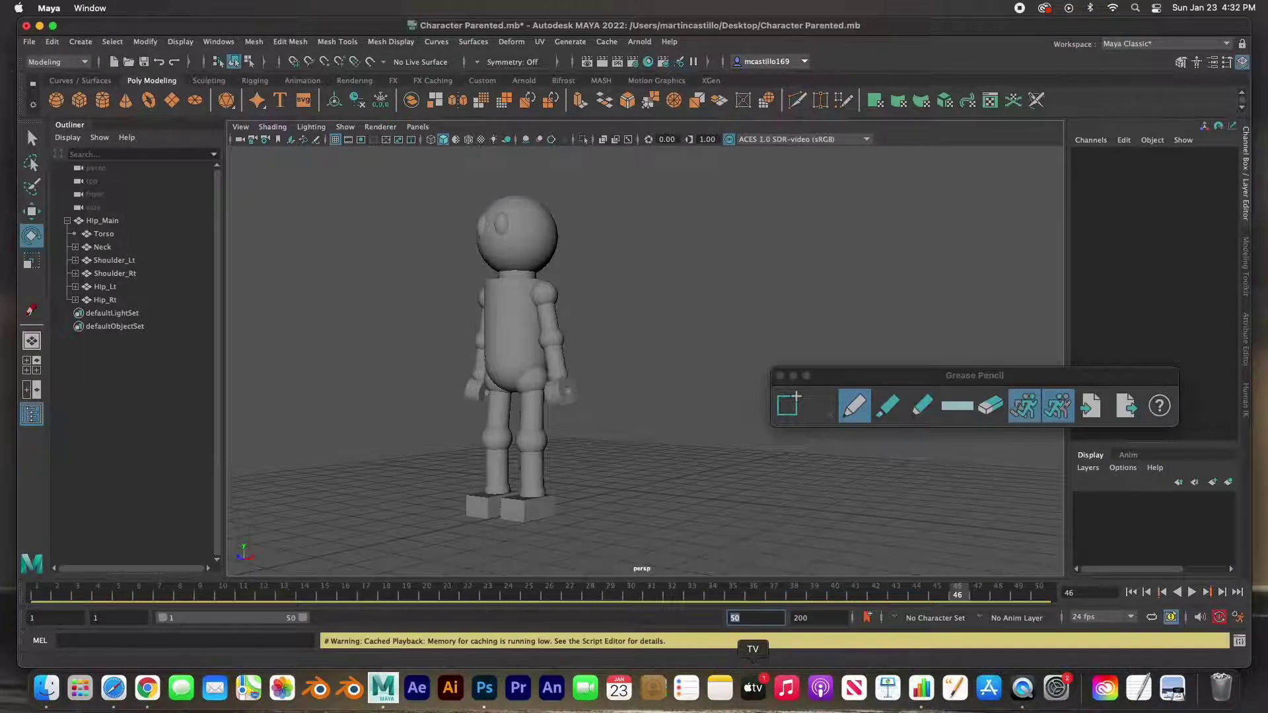
left_click(1194, 592)
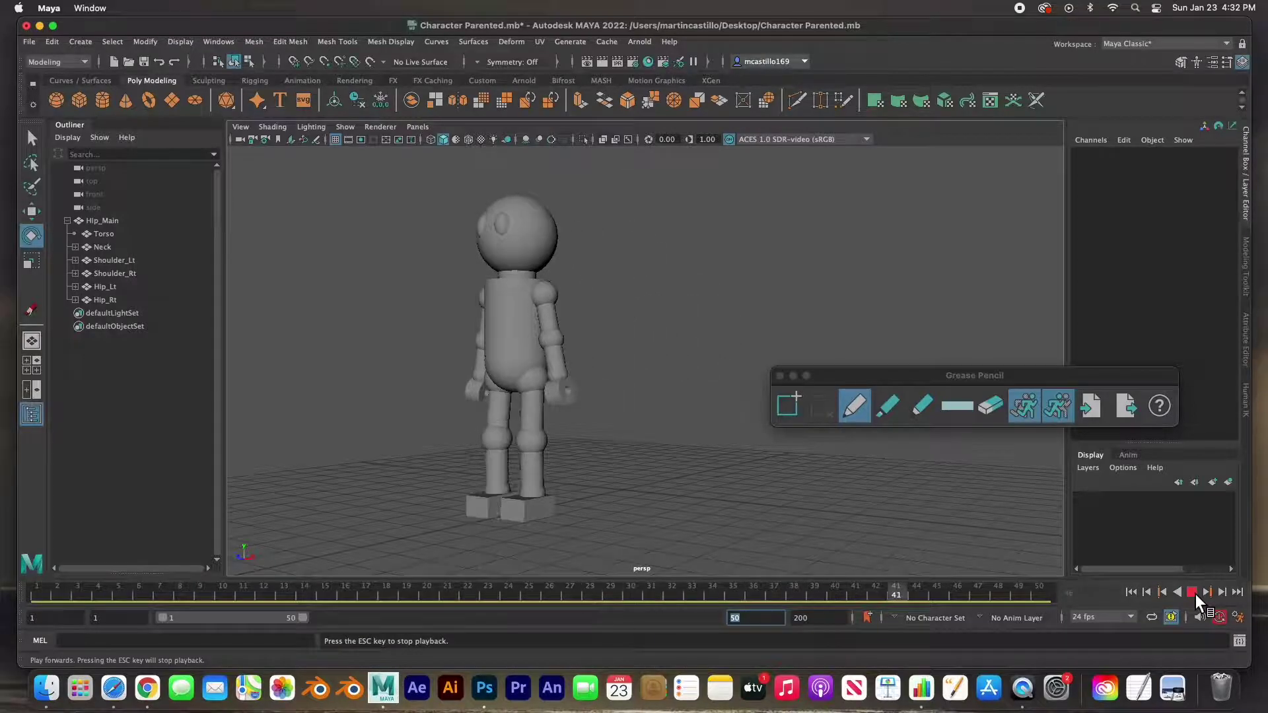
left_click(1192, 592)
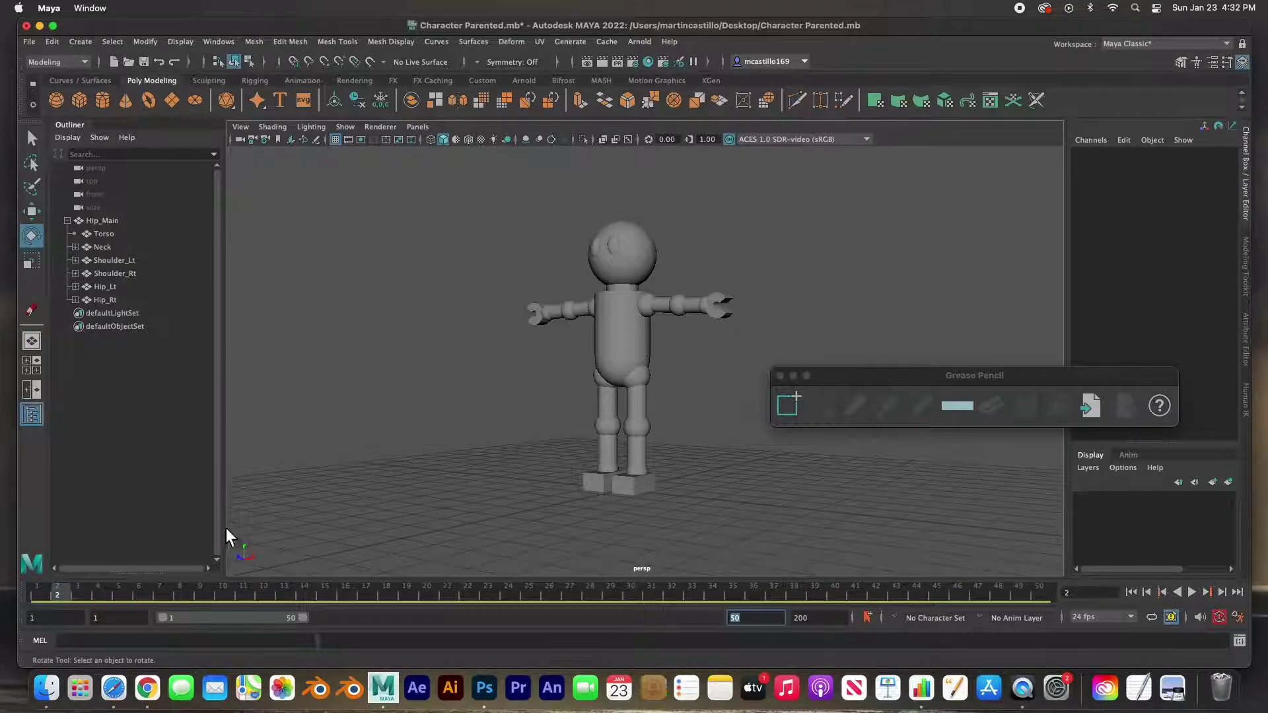
Step: Set a keyframe on the Neck at frame 10 to hold its starting pose
left_click(632, 288)
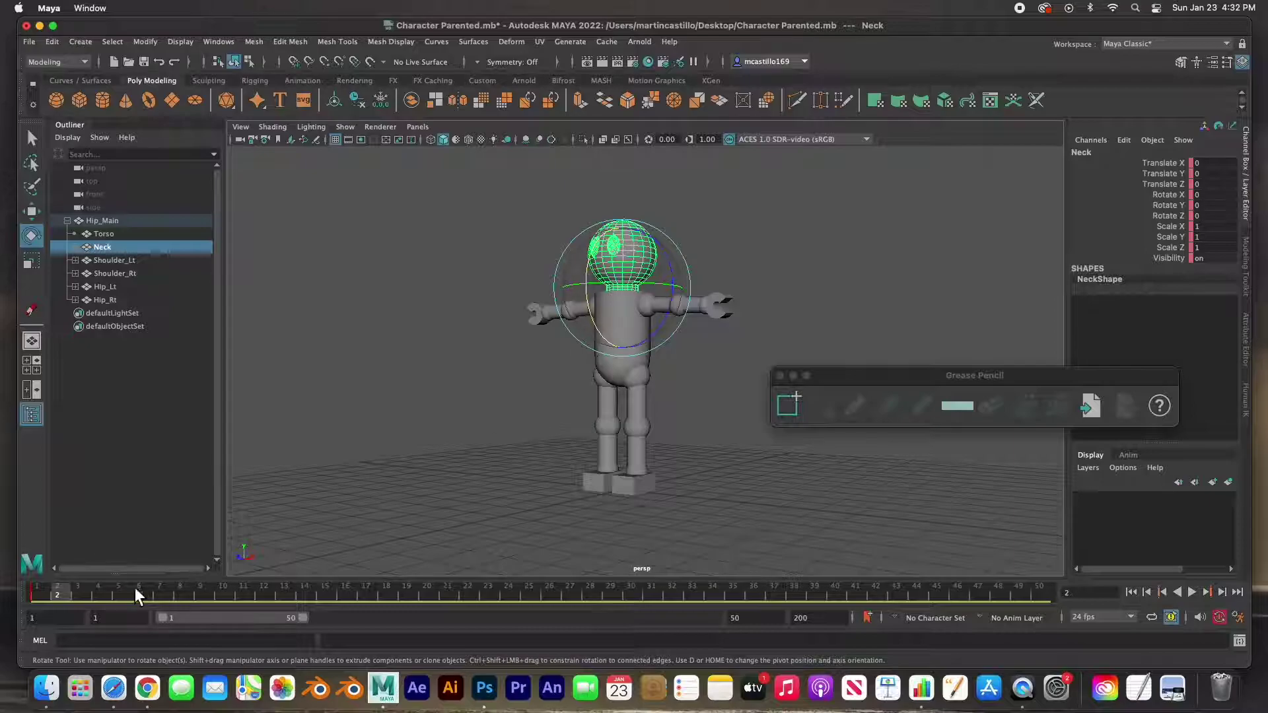
key("alt+v")
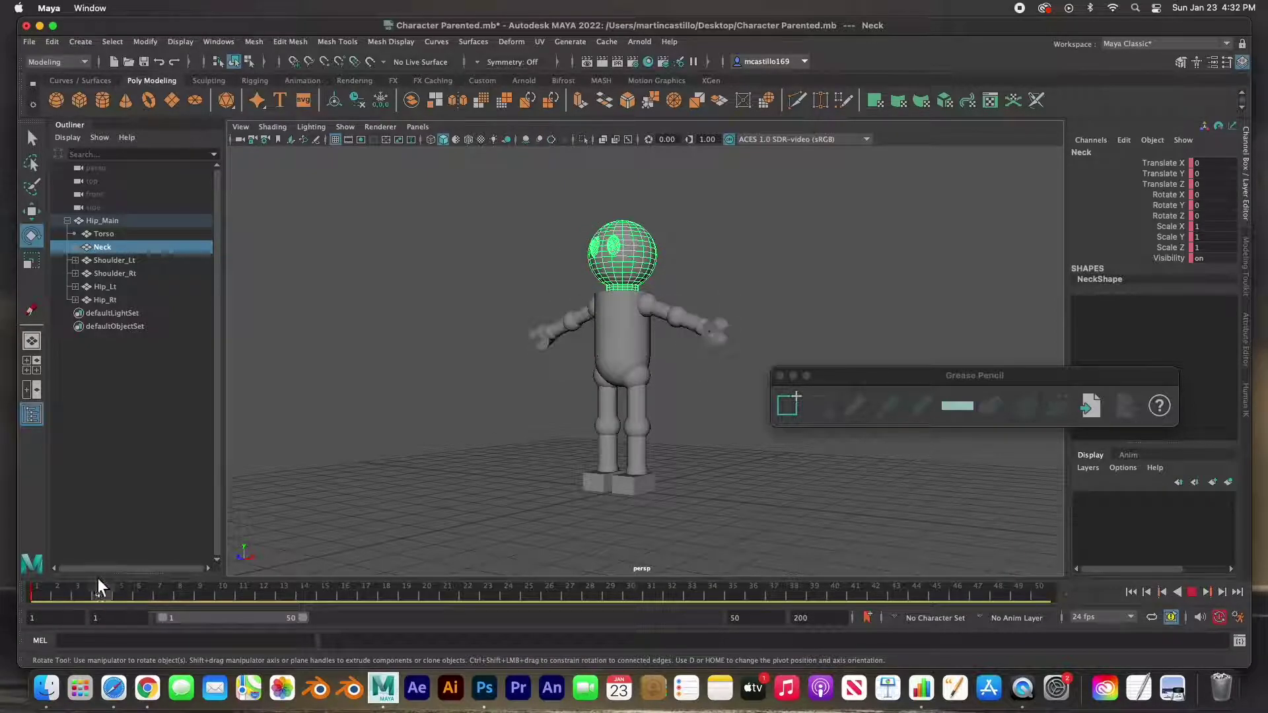
left_click_drag(61, 581, 225, 600)
key("s")
left_click_drag(243, 596, 386, 609)
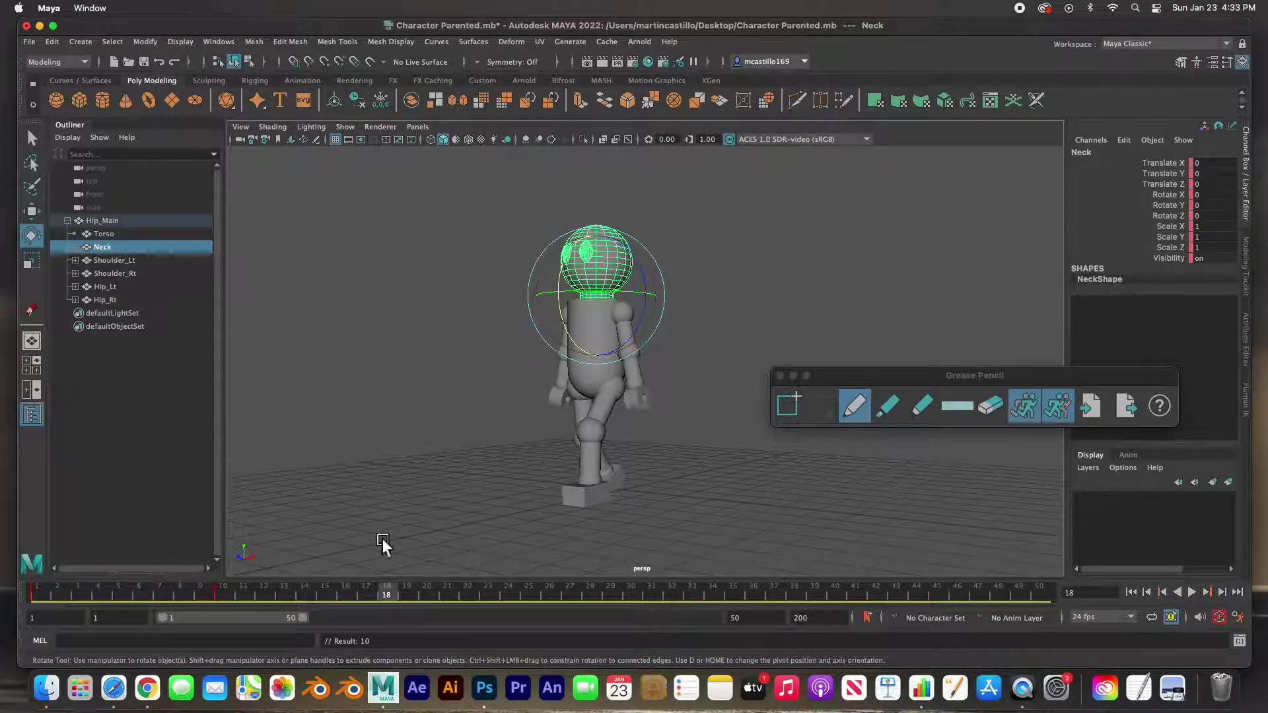
left_click_drag(394, 595, 342, 590)
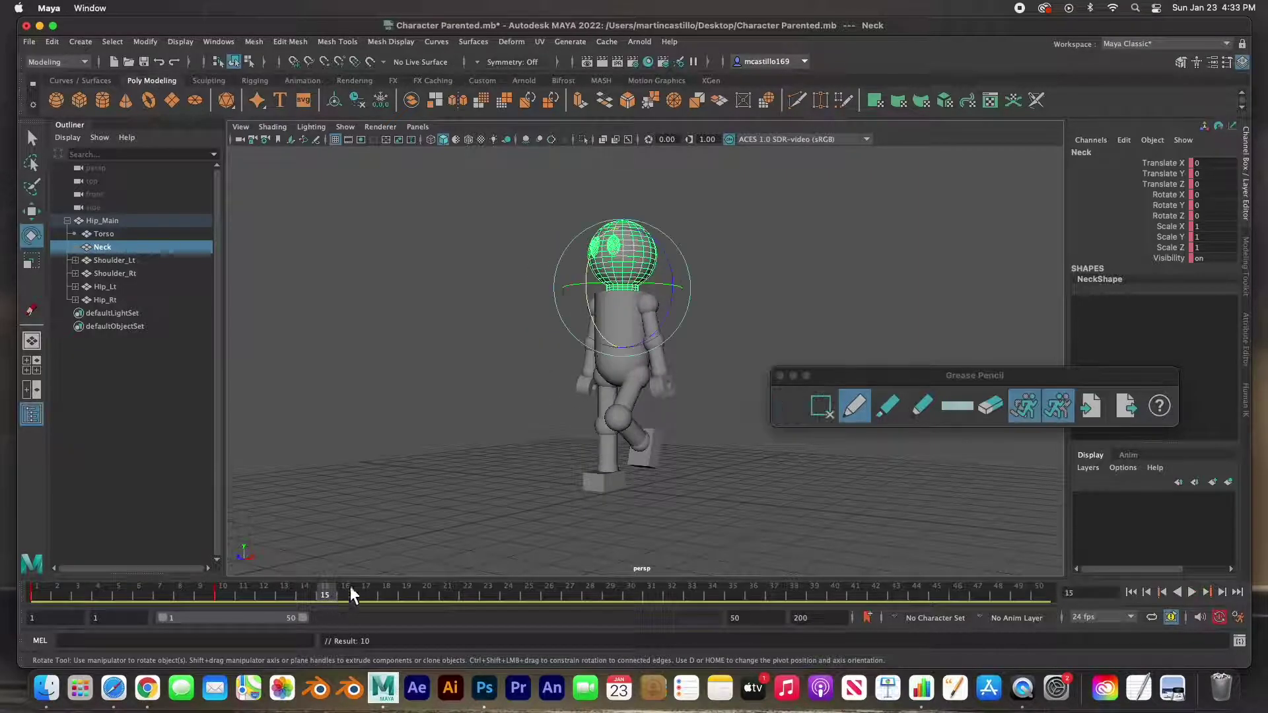
left_click(591, 265)
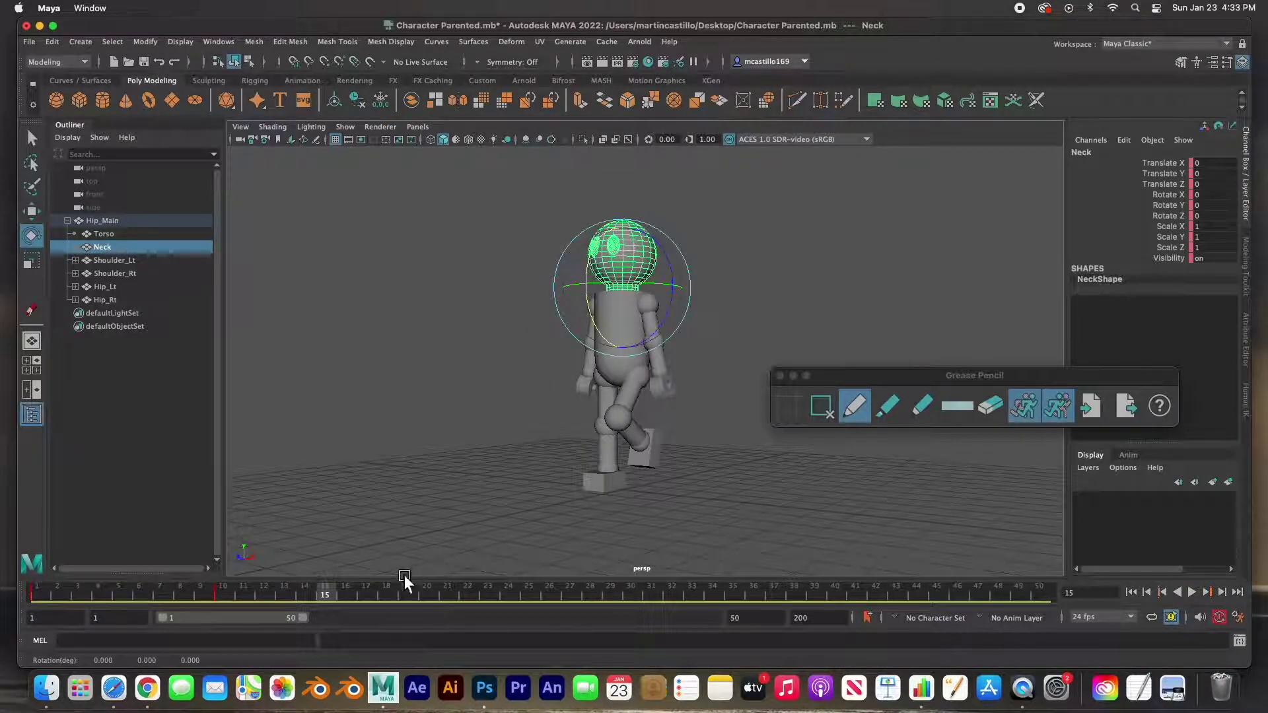
left_click_drag(332, 599, 427, 597)
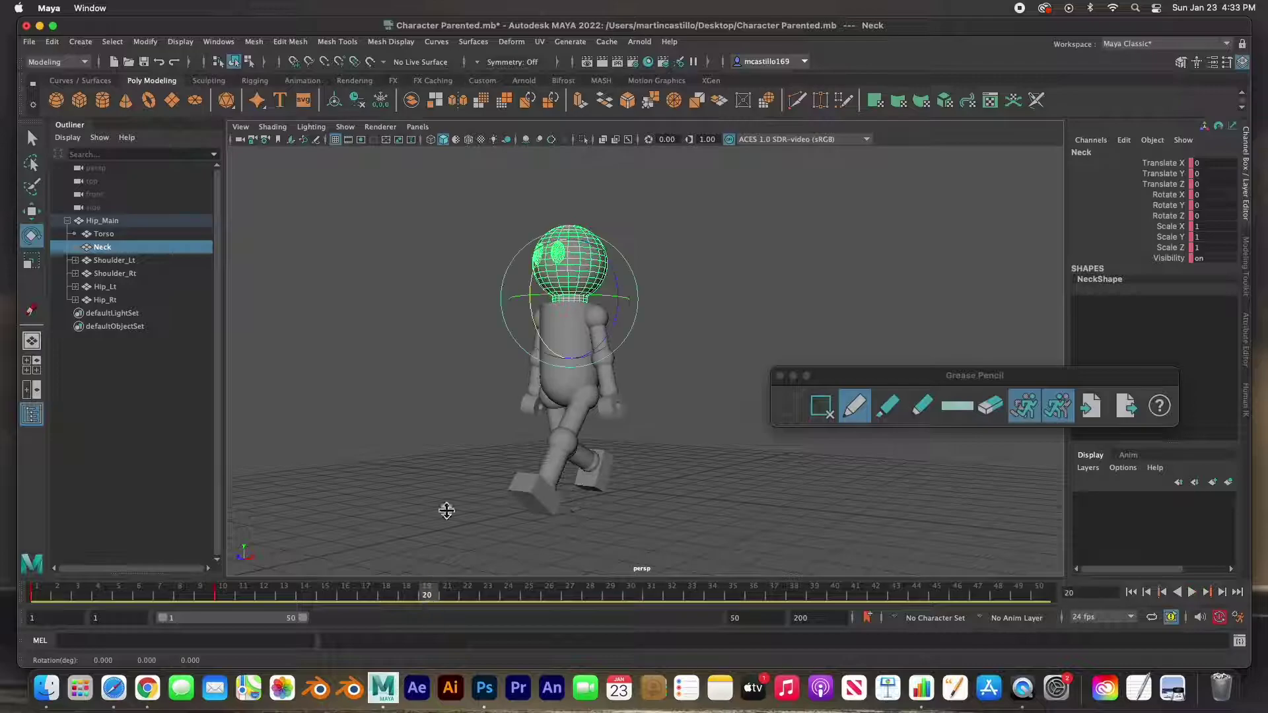
left_click_drag(541, 286, 537, 303)
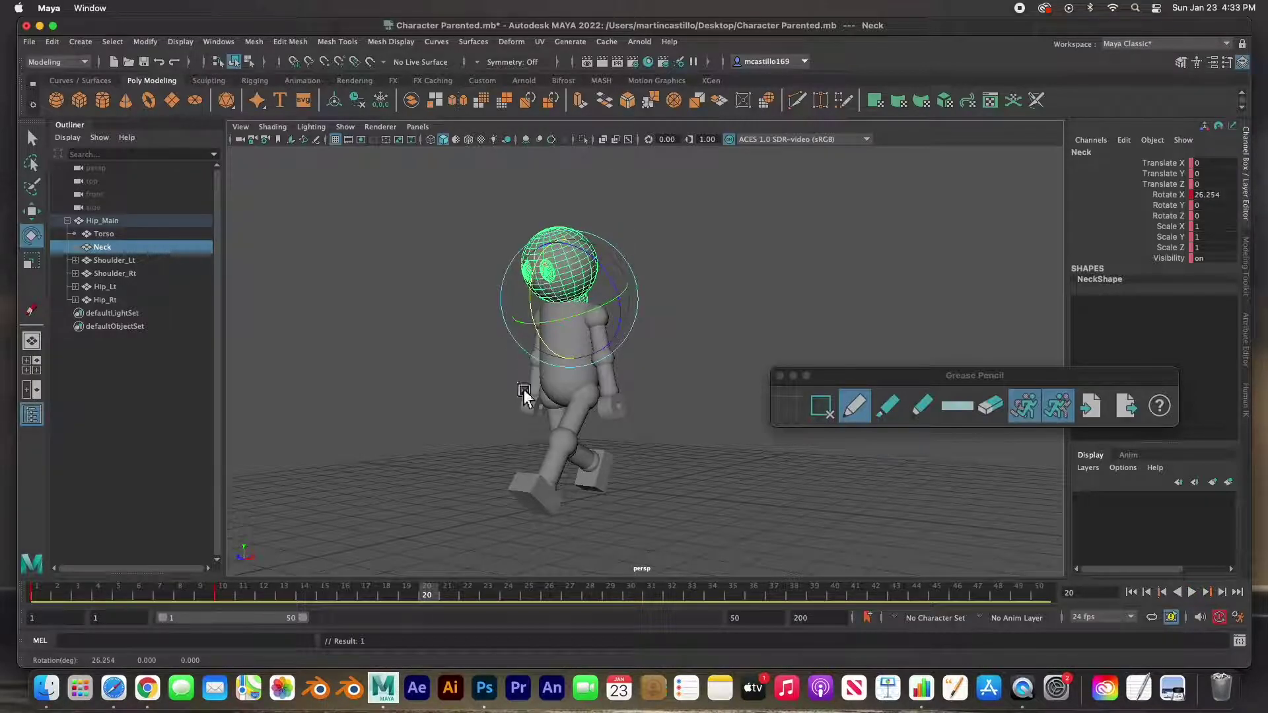
Step: Rotate the Neck at frame 25 to about 6.4 in X, 45.9 in Y and 4.6 in Z, and play back the head turn
mouse_move(433, 596)
left_mouse_down()
mouse_move(264, 588)
mouse_move(549, 600)
mouse_move(536, 601)
left_mouse_up()
left_click_drag(481, 270, 541, 273)
left_click_drag(537, 596, 146, 593)
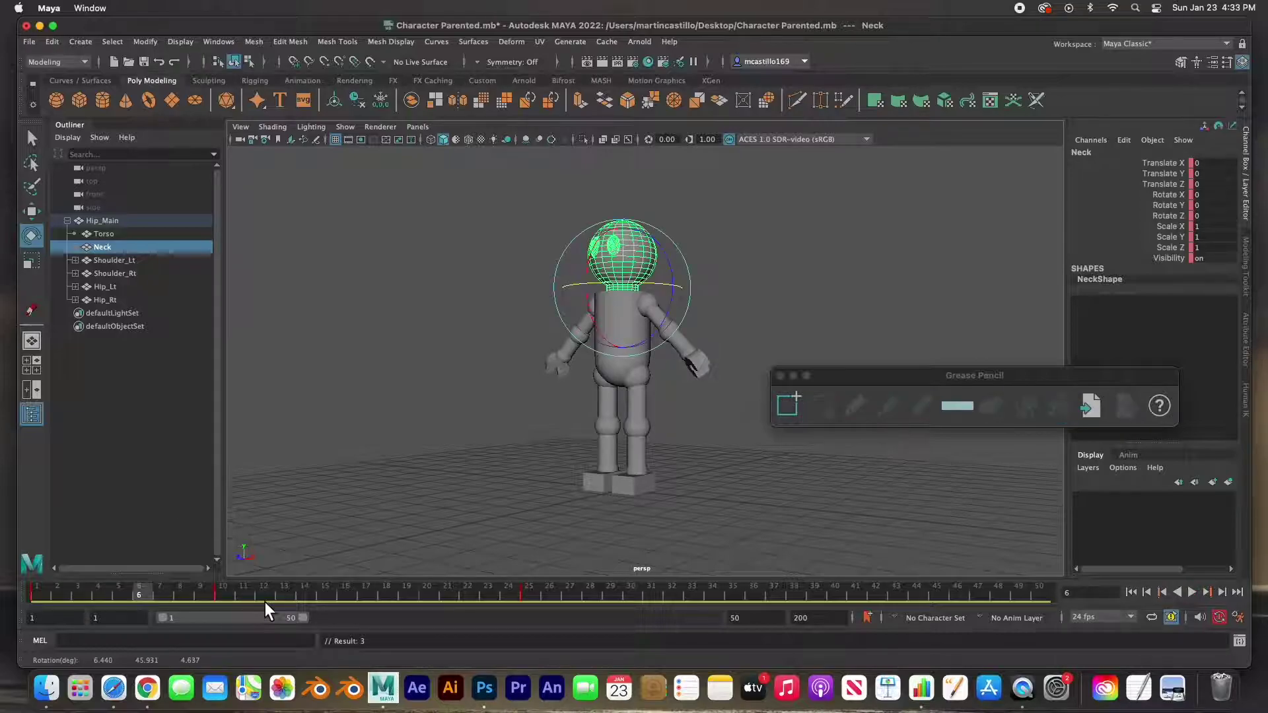
left_click(1192, 592)
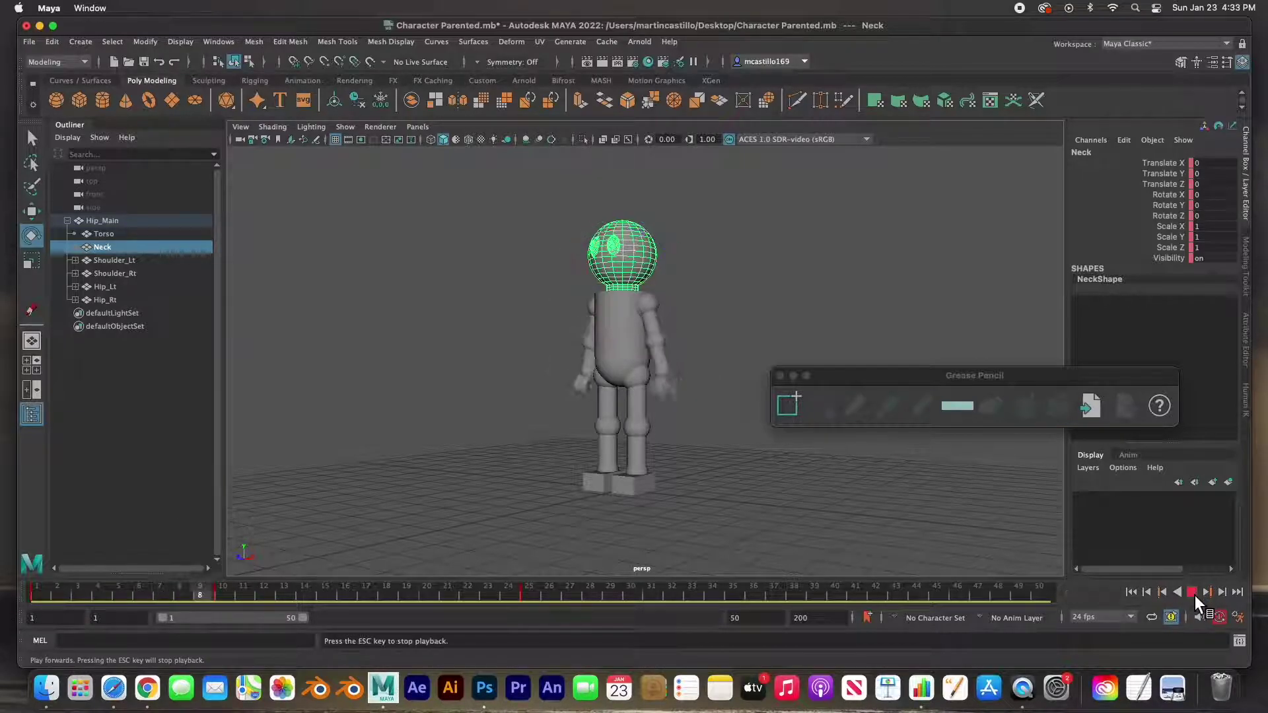
left_click(1192, 592)
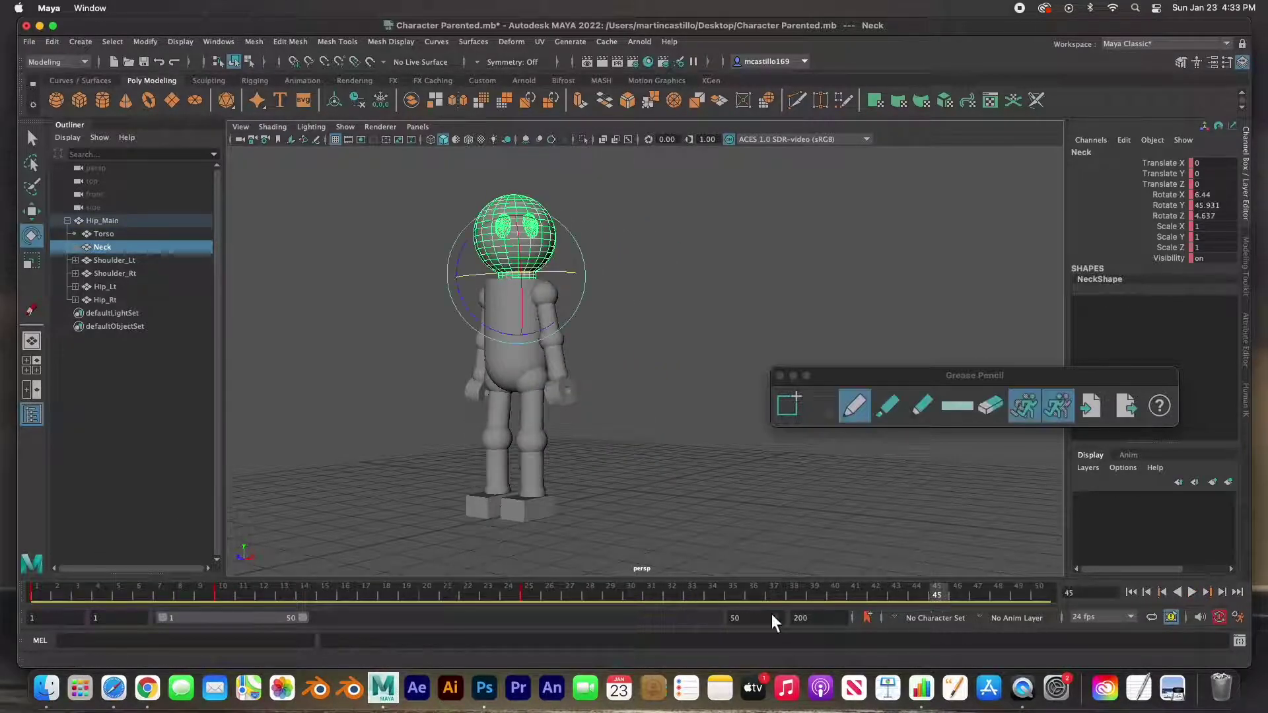
Step: Select both eyes, Eye_Lt and Eye_Rt, and set a keyframe on them at frame 10
left_click_drag(374, 596, 239, 597)
left_click(550, 264)
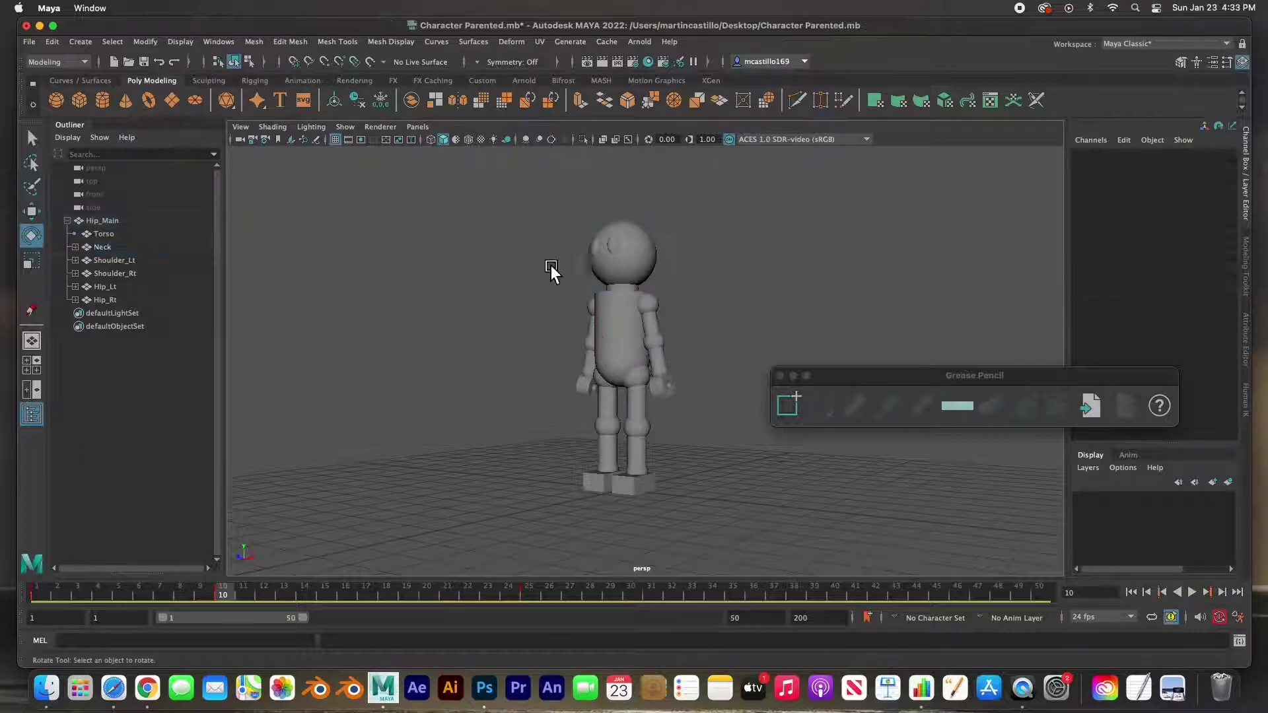
left_click(619, 252)
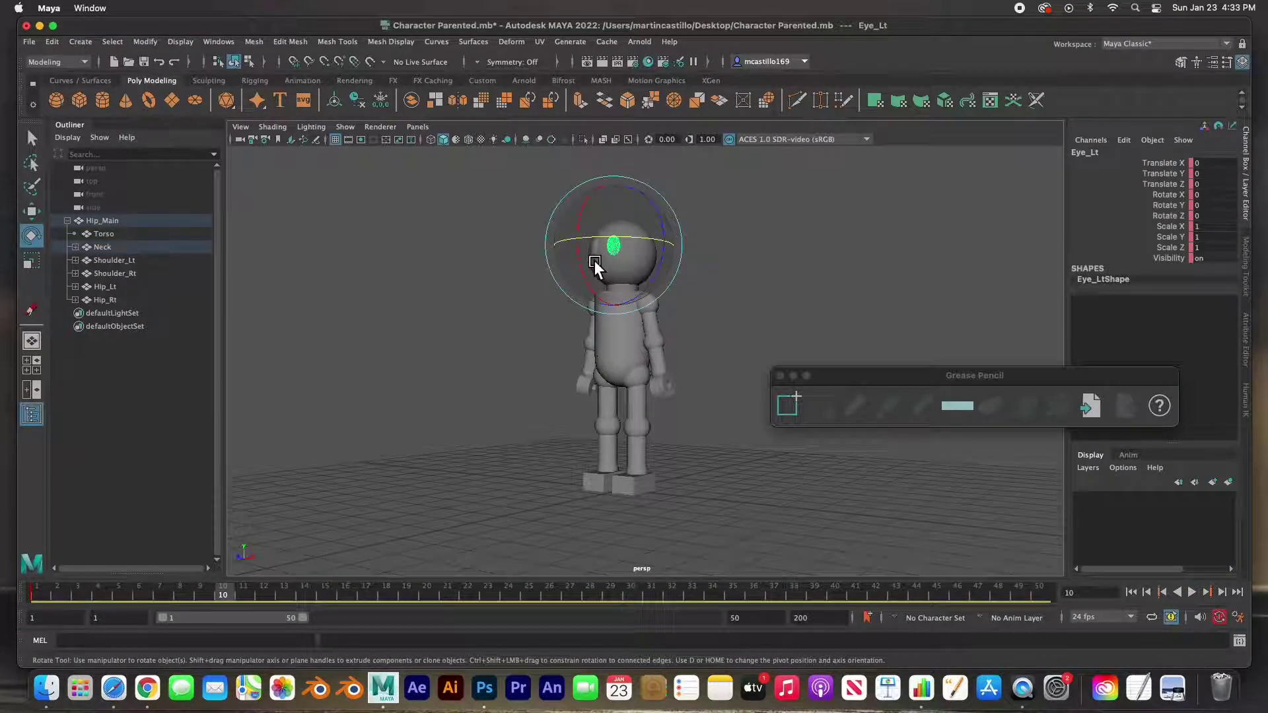
key("q")
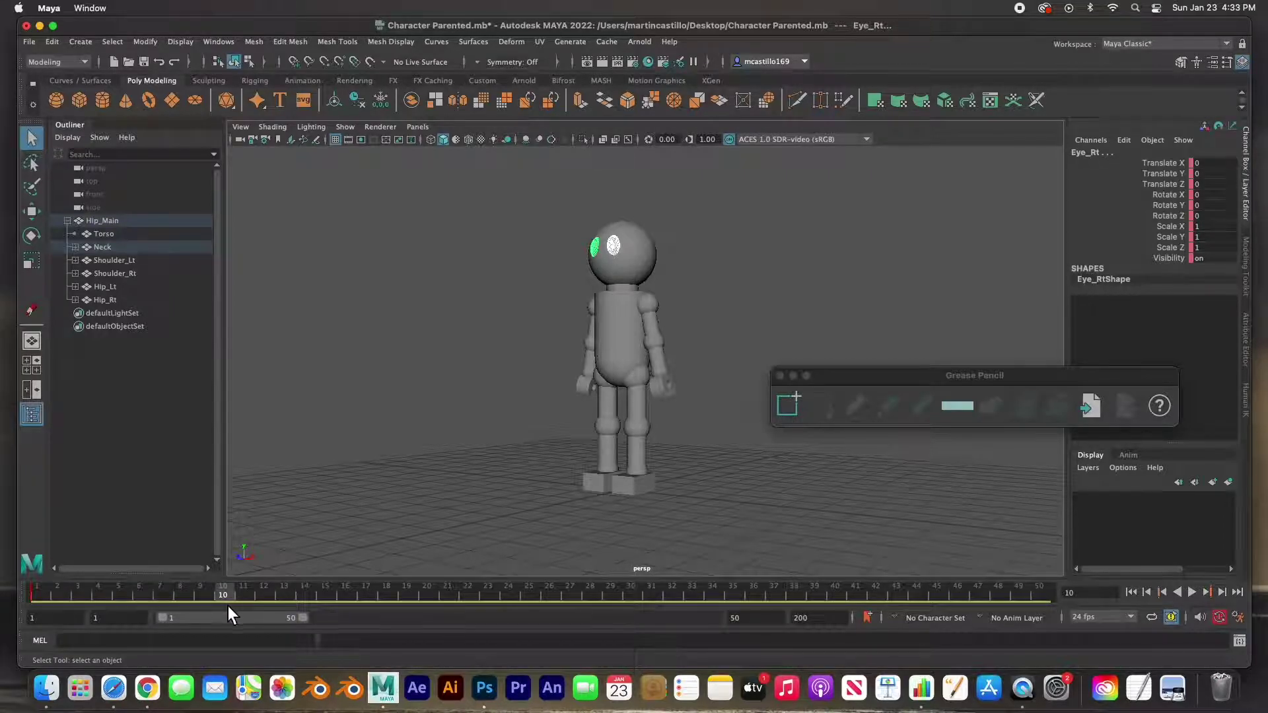
key("s")
key("alt+v")
Step: Flatten both eyes at frame 17 to a Y scale of about -0.015 to close them for a blink
left_click(323, 601)
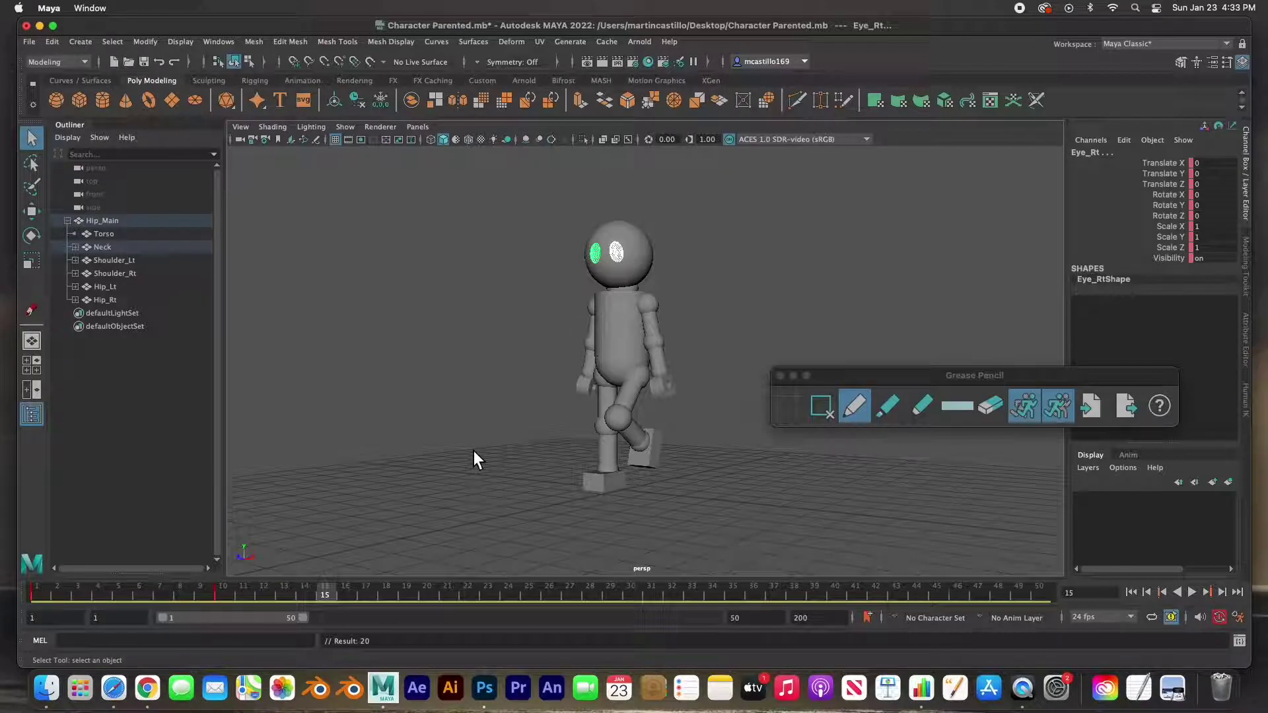
left_click_drag(333, 597, 364, 599)
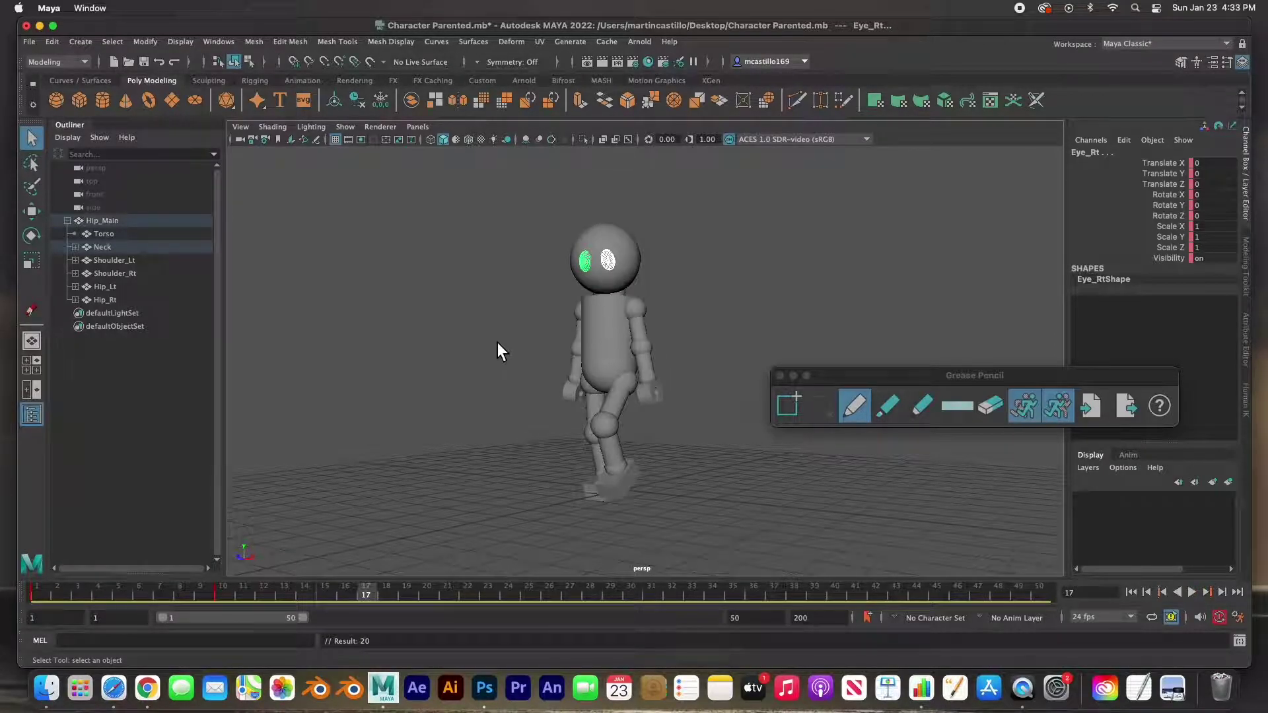
key("r")
left_click_drag(605, 203, 611, 265)
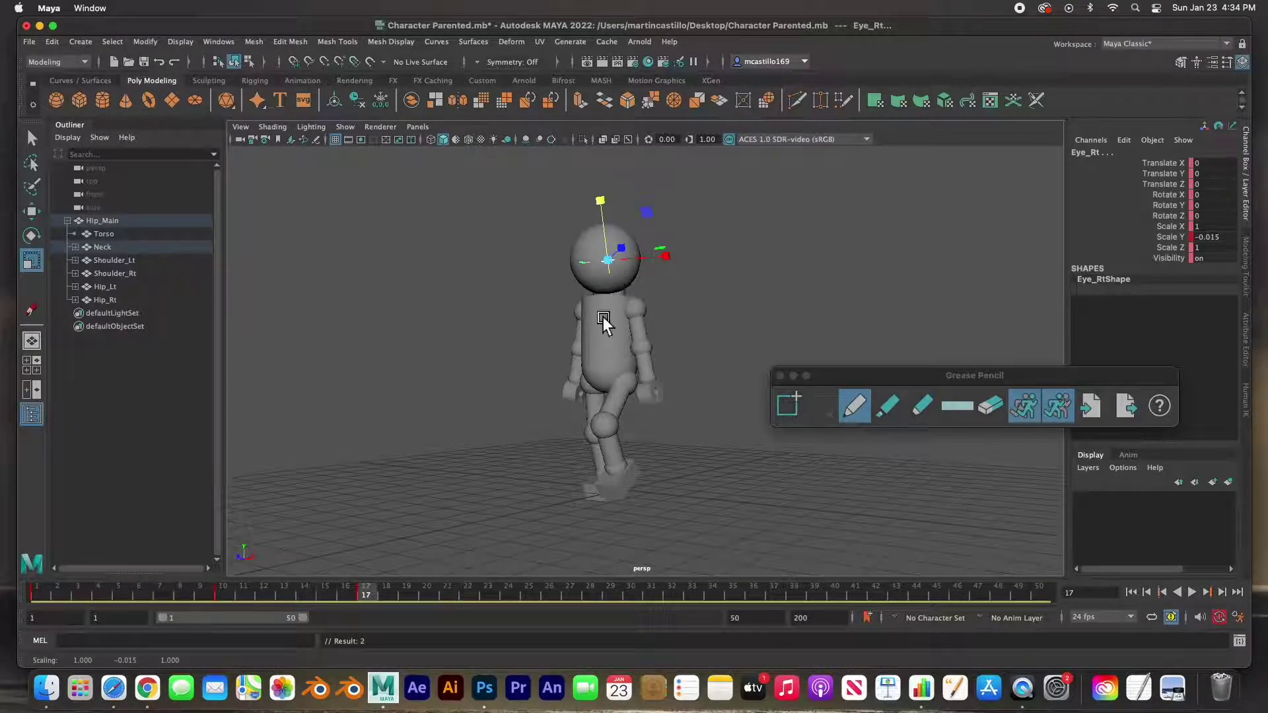
Step: Reopen both eyes at frame 21 by scaling them in Y to about -1.003
left_click_drag(374, 598, 448, 601)
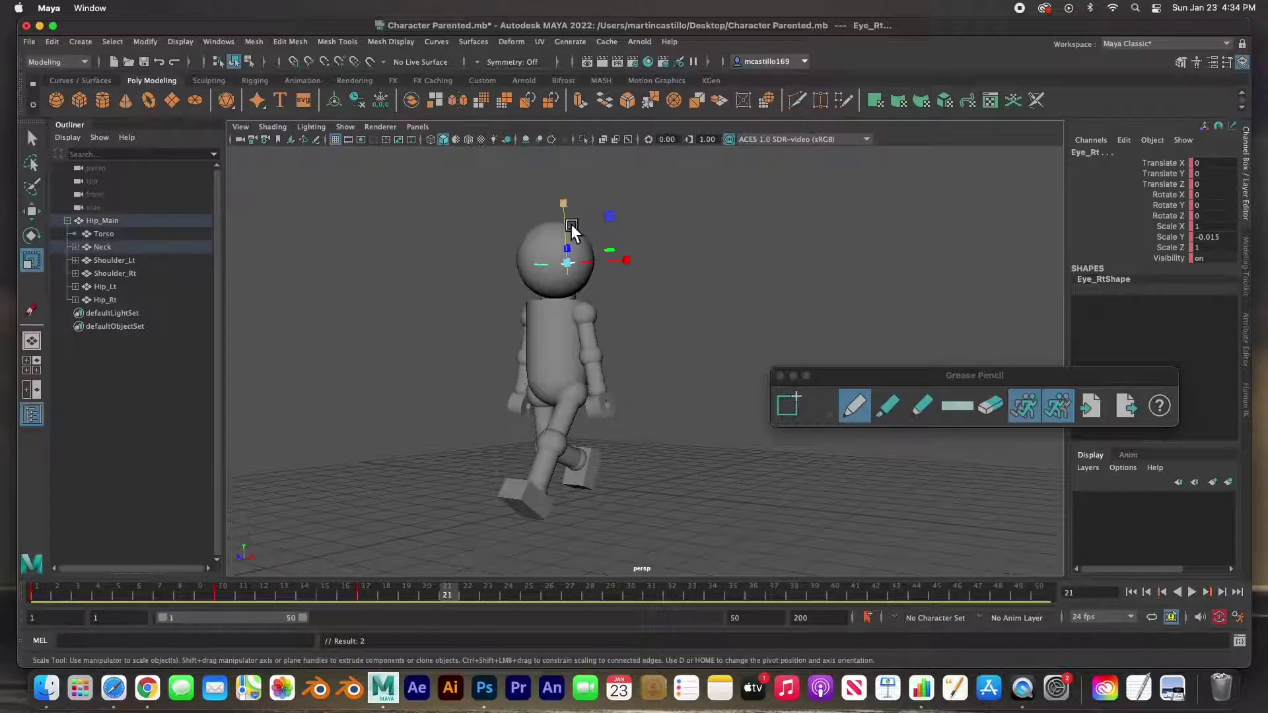
left_click_drag(571, 224, 573, 200)
mouse_move(572, 129)
left_mouse_down()
mouse_move(572, 228)
mouse_move(564, 111)
left_mouse_up()
left_click_drag(566, 224, 559, 126)
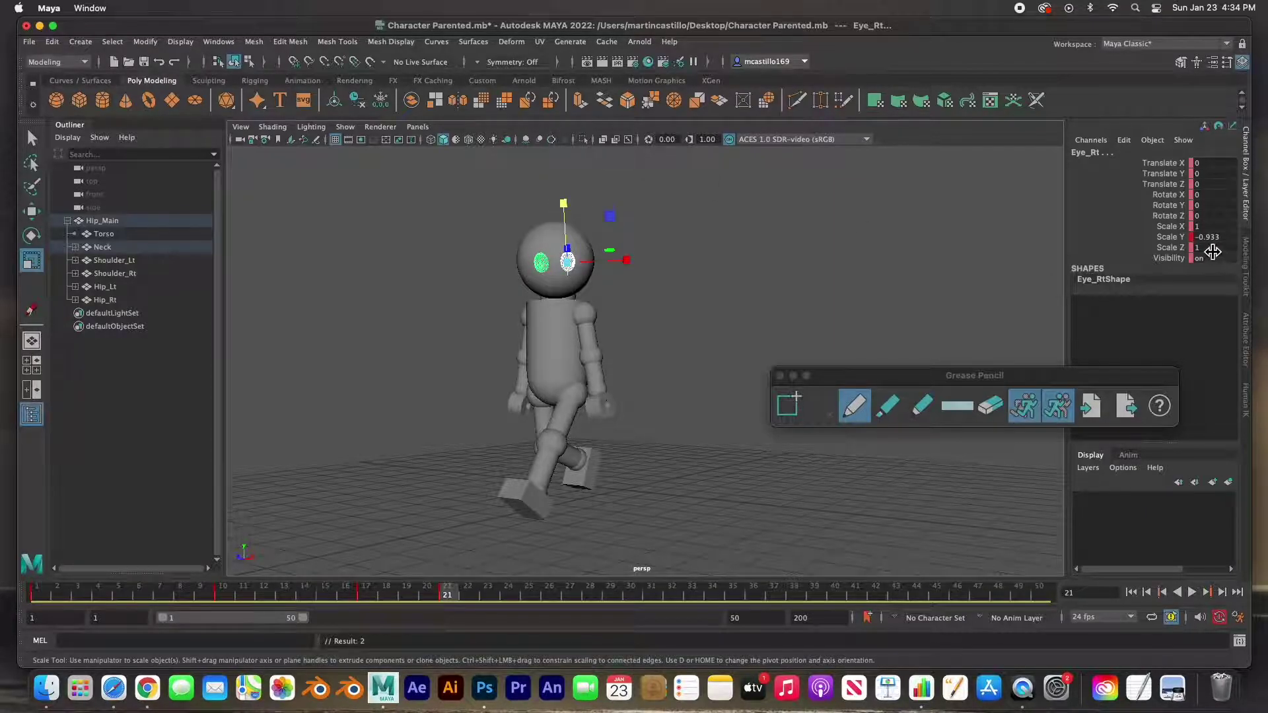
left_click_drag(571, 223, 569, 219)
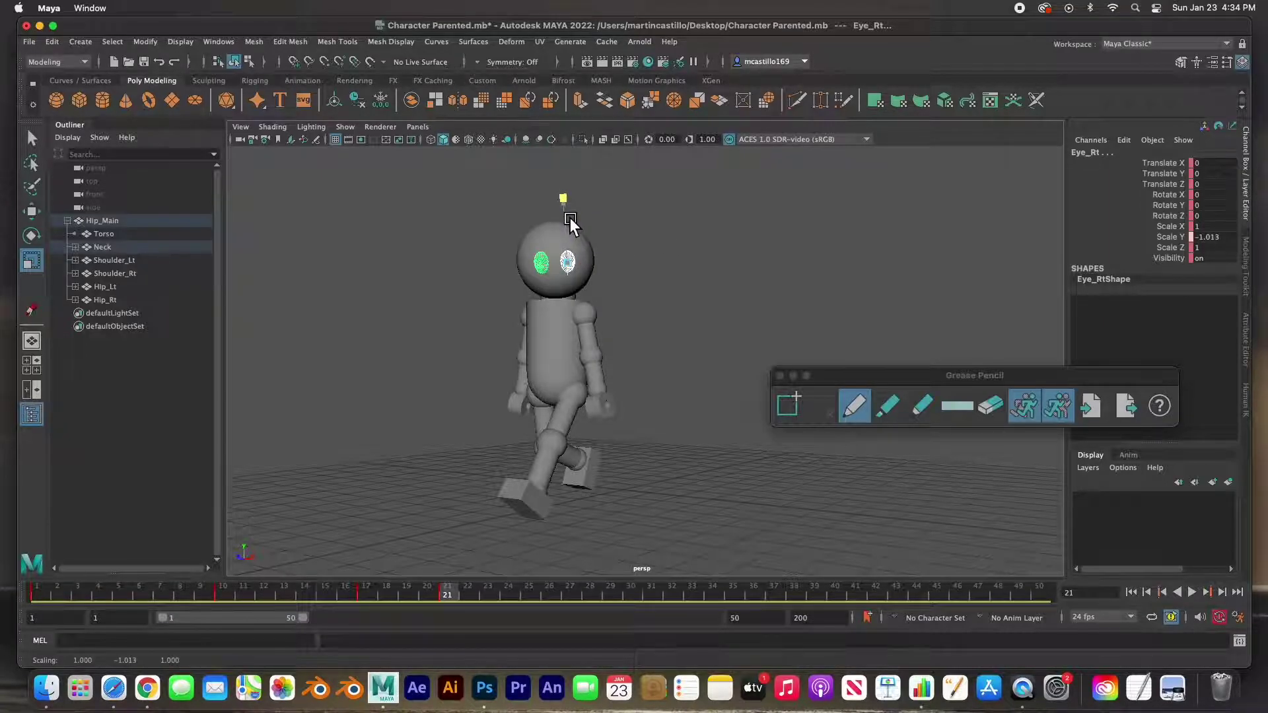
left_click_drag(569, 219, 569, 219)
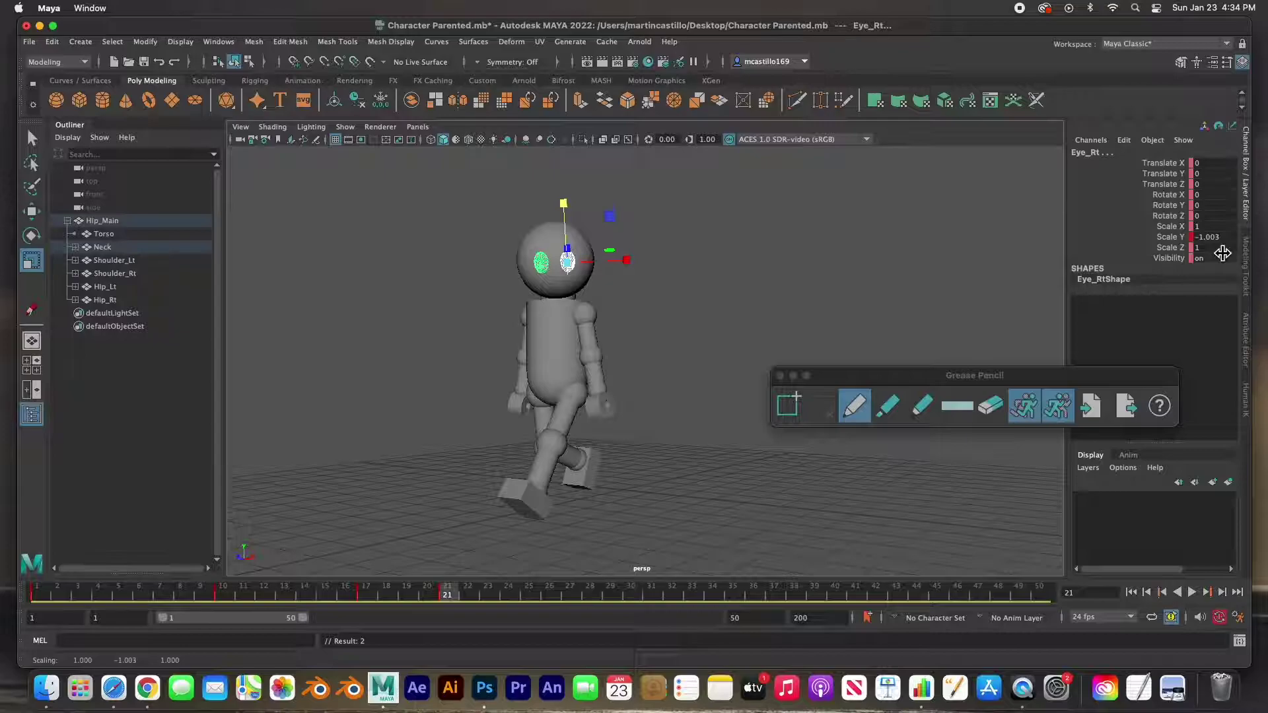
Step: Return to frame 1, deselect the eyes and play back the blink animation
left_click_drag(451, 593, 46, 599)
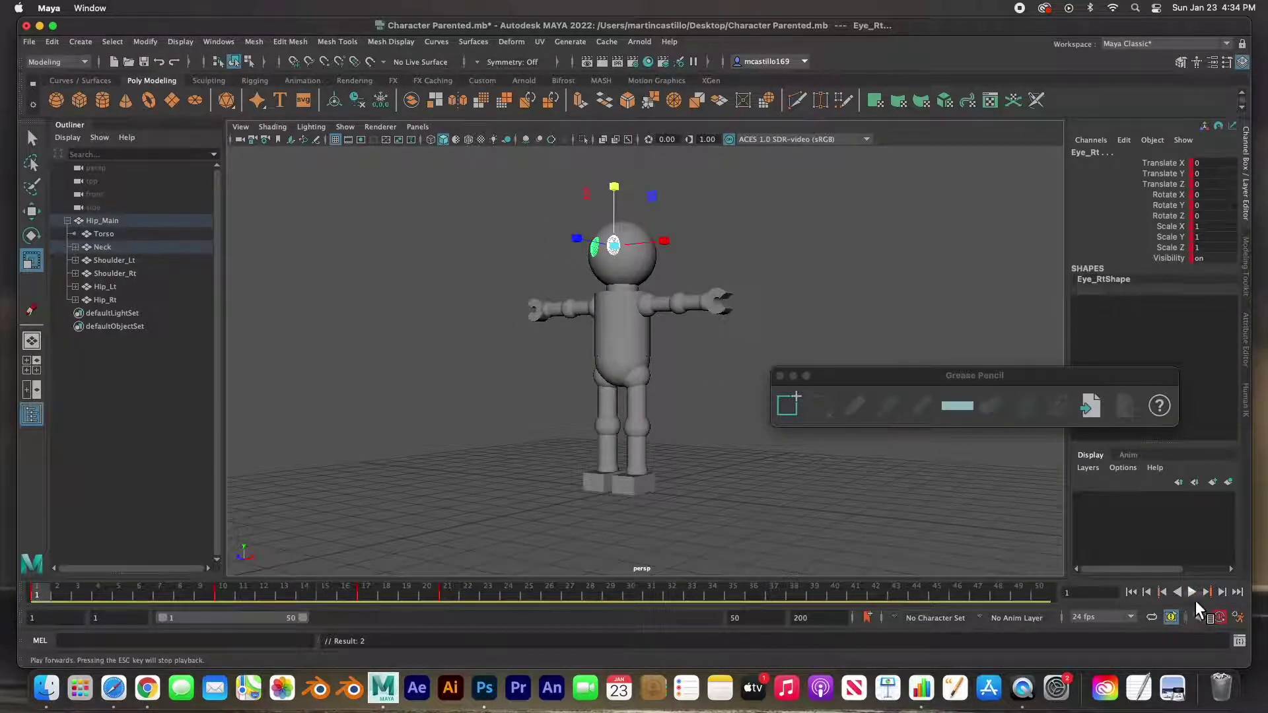
left_click(1008, 493)
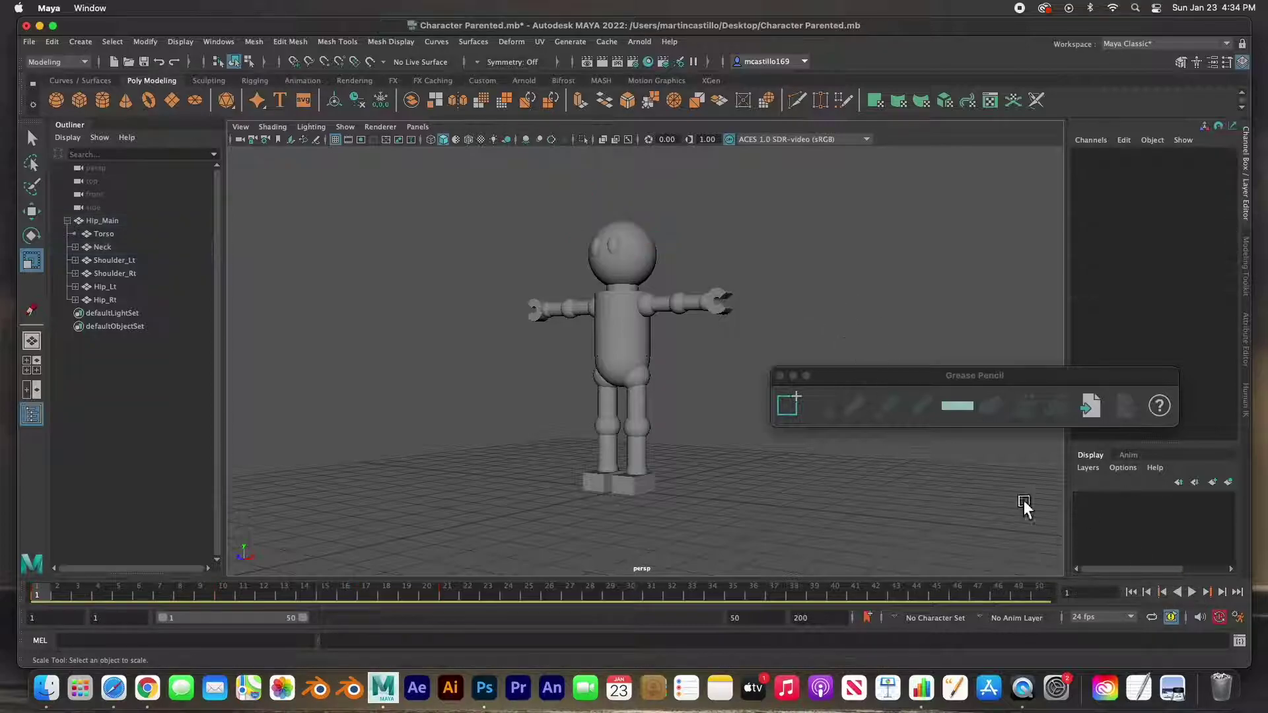
left_click(1193, 594)
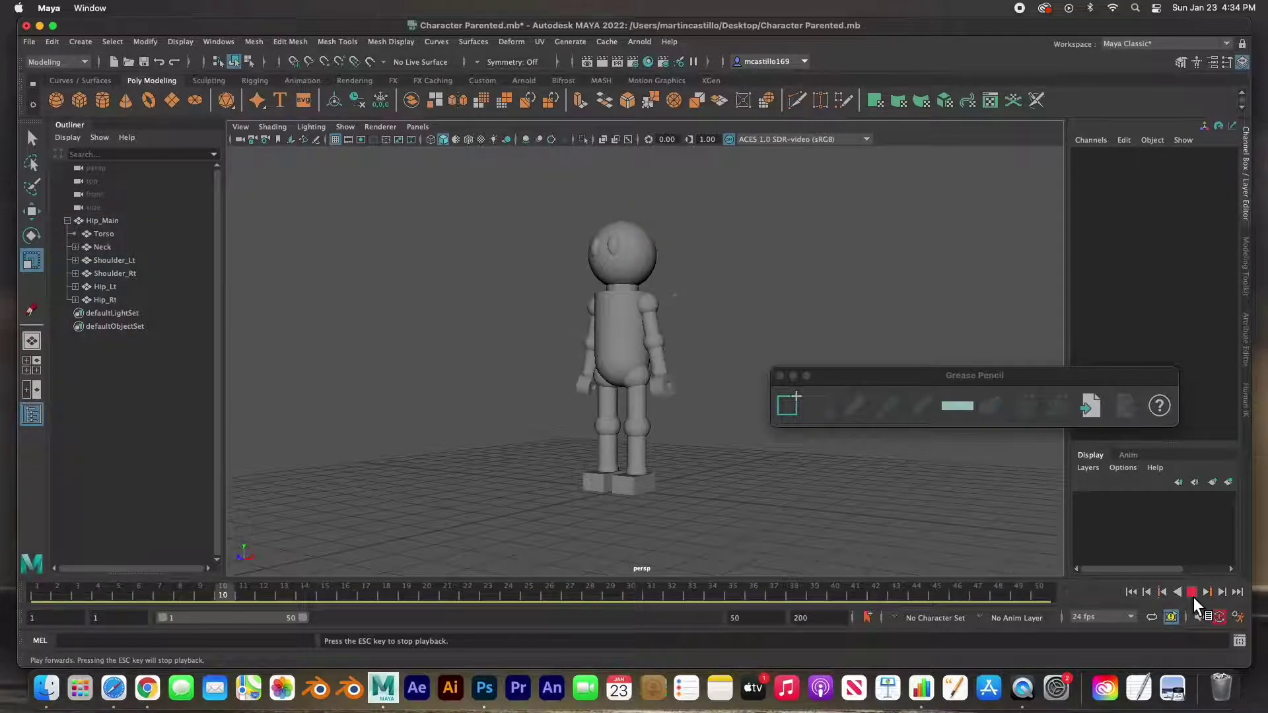